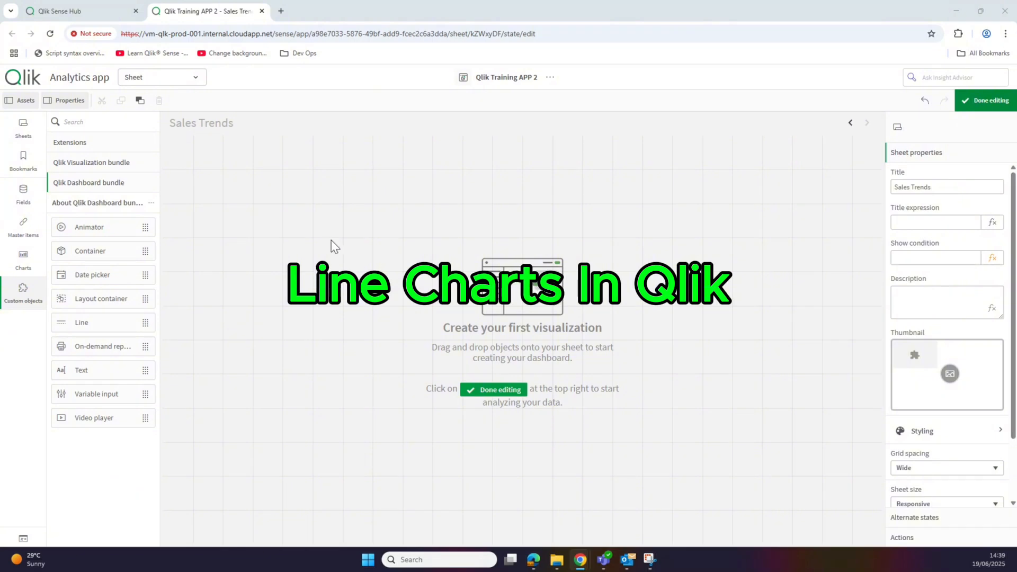
# - Add a layout container to the Sales Trends sheet and enlarge it to fill the 24 x 12 grid
pyautogui.moveTo(89, 305); pyautogui.dragTo(302, 268)
pyautogui.moveTo(453, 290); pyautogui.dragTo(456, 293)
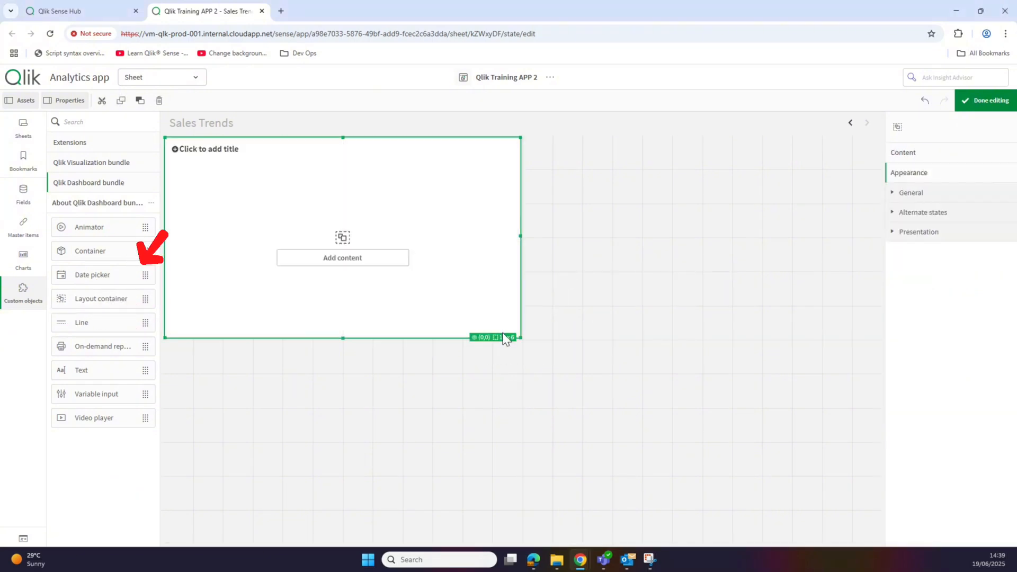
pyautogui.moveTo(521, 338); pyautogui.dragTo(869, 551)
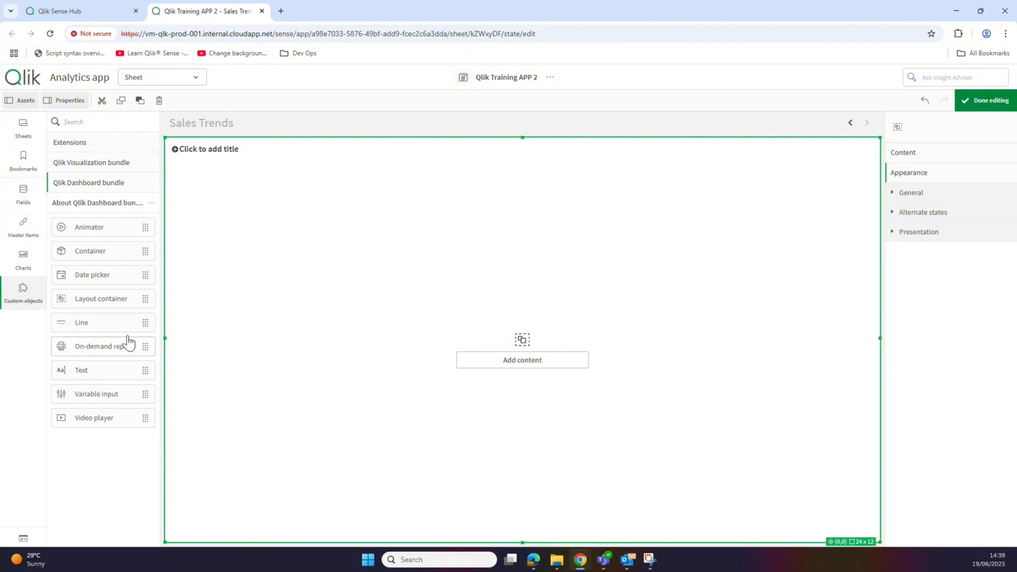
# - Place a line chart inside the layout container and enlarge it to about 75% width and 78% height
pyautogui.click(24, 262)
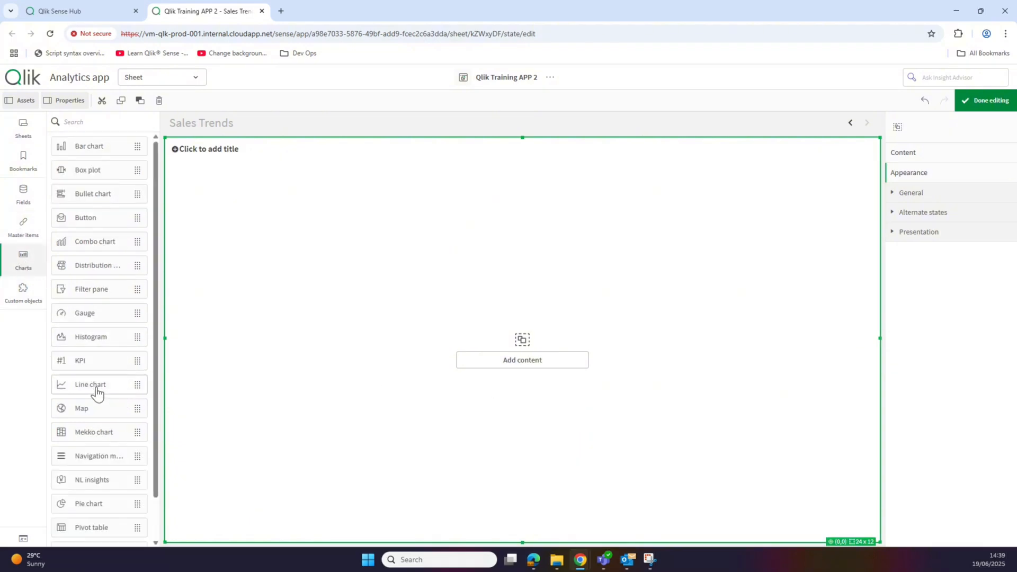
pyautogui.moveTo(91, 389); pyautogui.dragTo(485, 370)
pyautogui.click(522, 329)
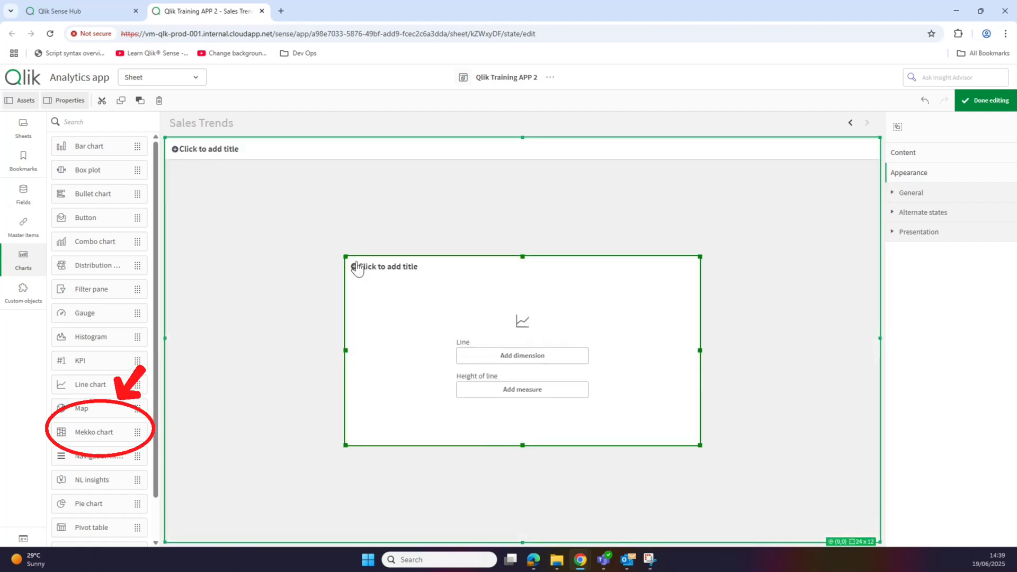
pyautogui.moveTo(347, 257); pyautogui.dragTo(276, 199)
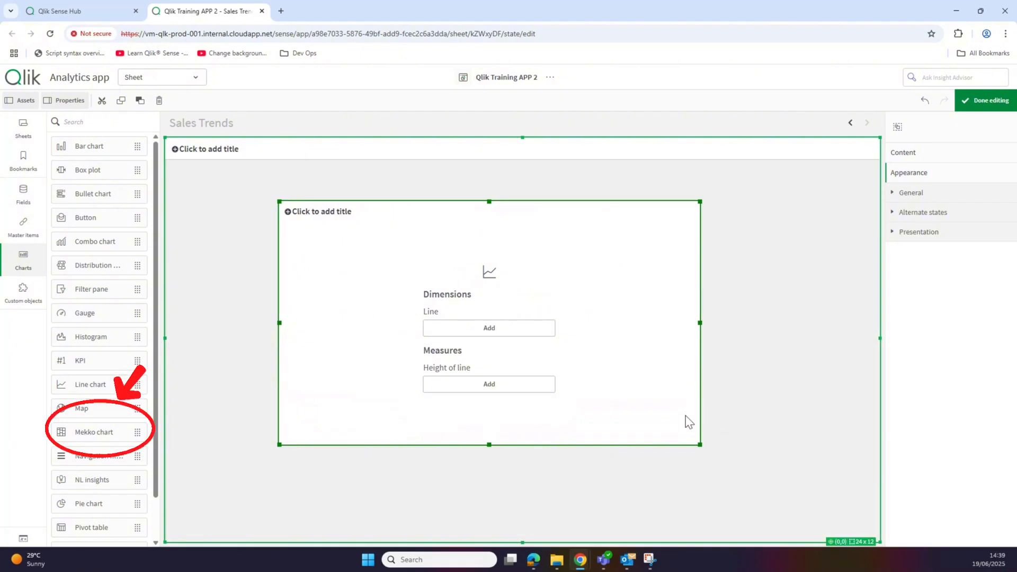
pyautogui.moveTo(701, 445); pyautogui.dragTo(807, 490)
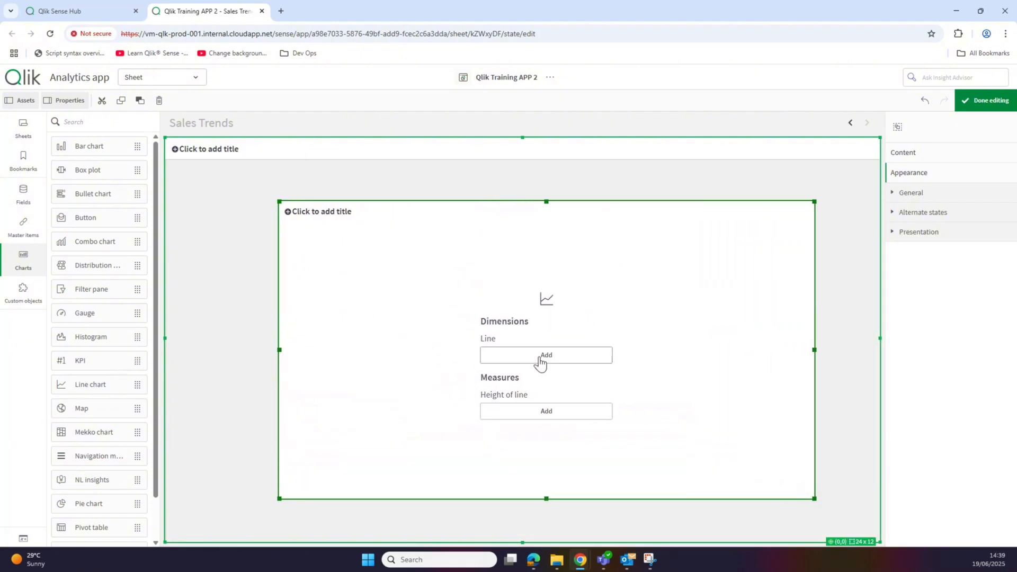
# - Add the Month field of Date as the line chart's dimension
pyautogui.click(555, 356)
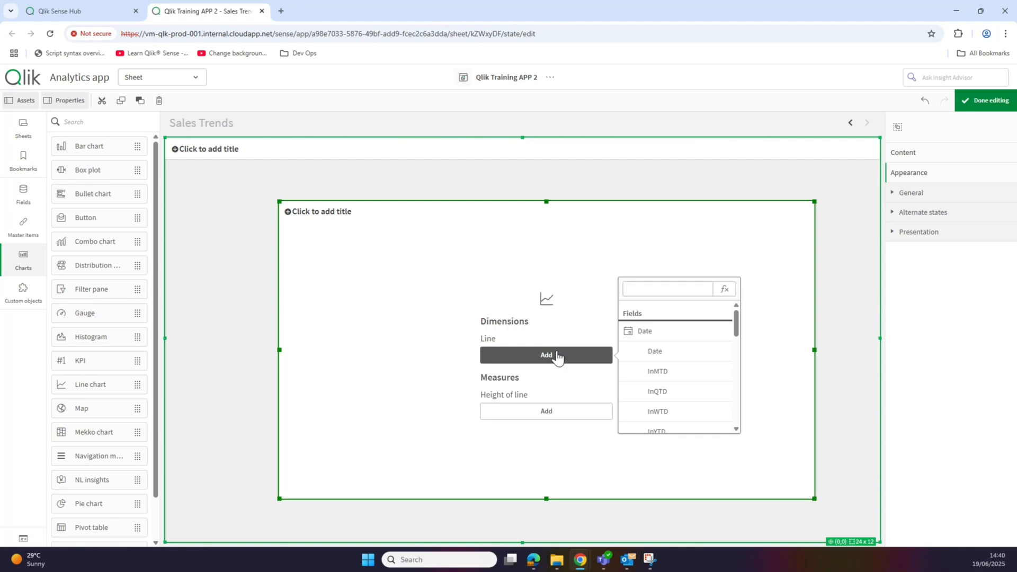
pyautogui.moveTo(737, 329); pyautogui.dragTo(727, 344)
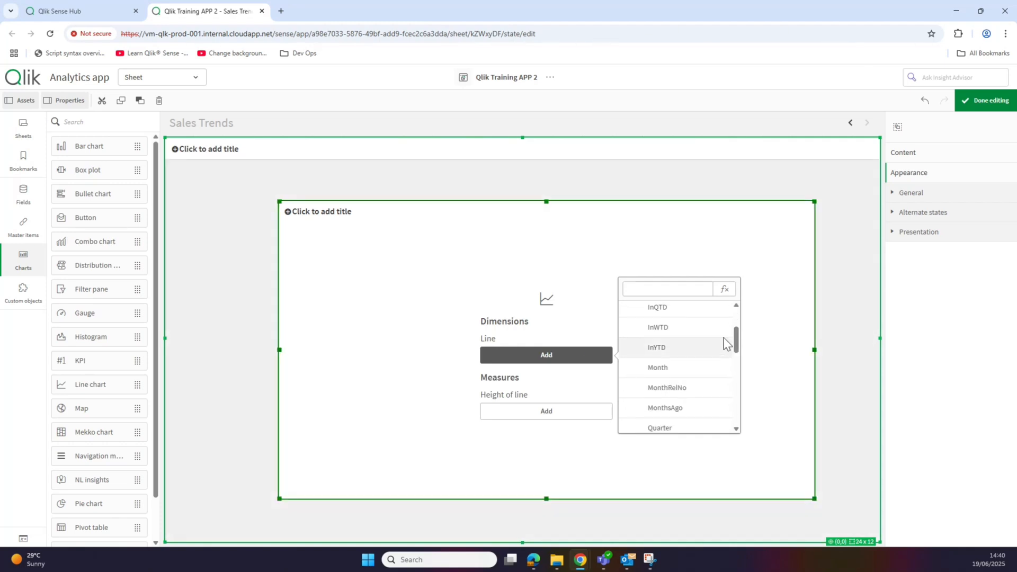
pyautogui.click(690, 368)
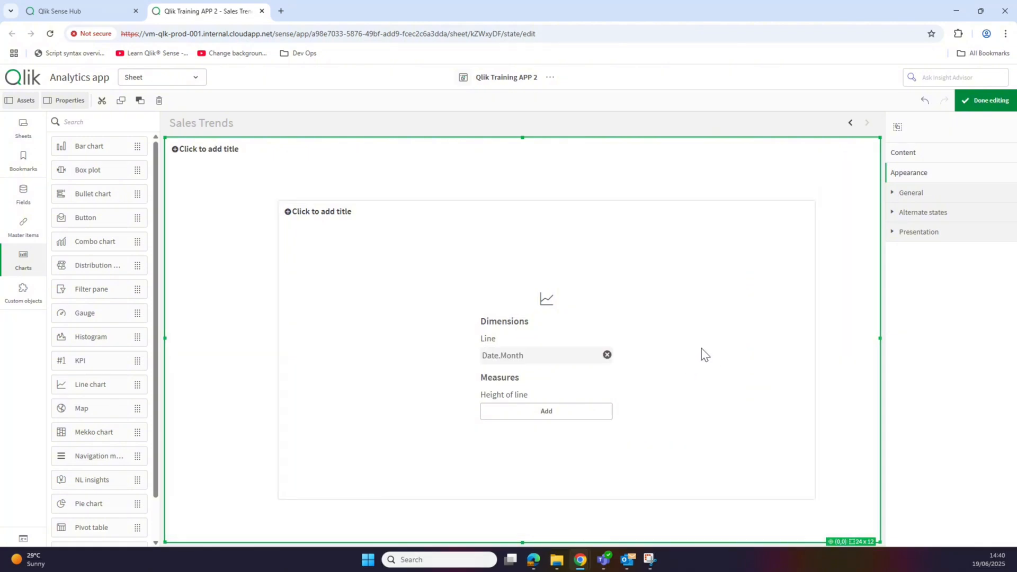
# - Add Avg([Total Revenue]) as the line chart's height-of-line measure
pyautogui.click(562, 418)
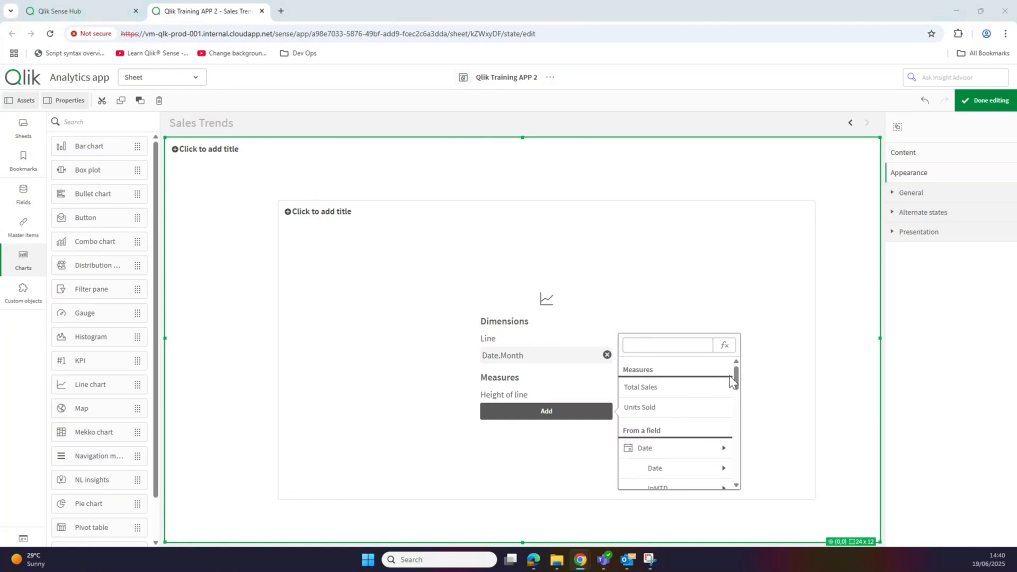
pyautogui.moveTo(736, 377); pyautogui.dragTo(727, 465)
pyautogui.click(665, 430)
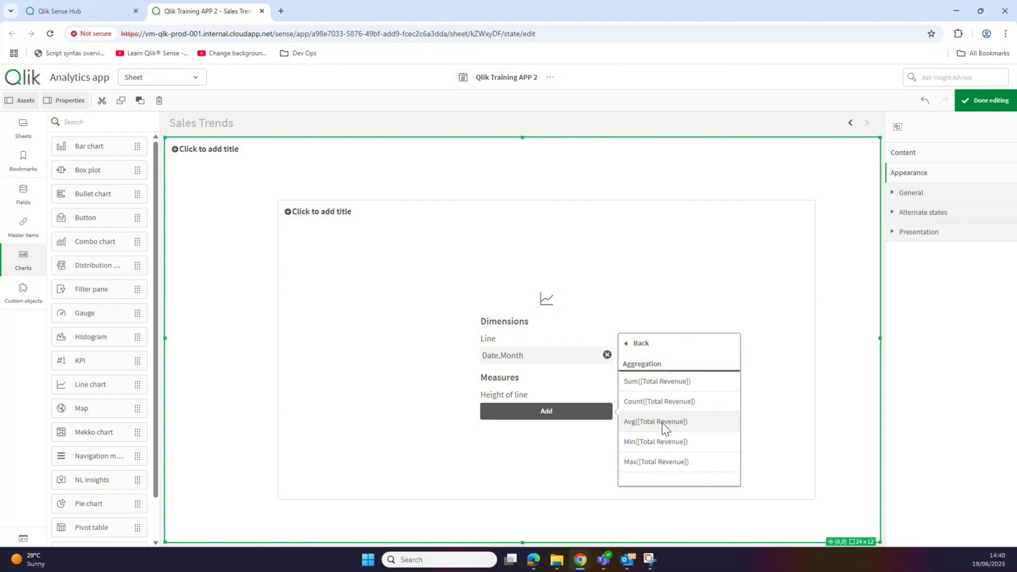
pyautogui.click(661, 422)
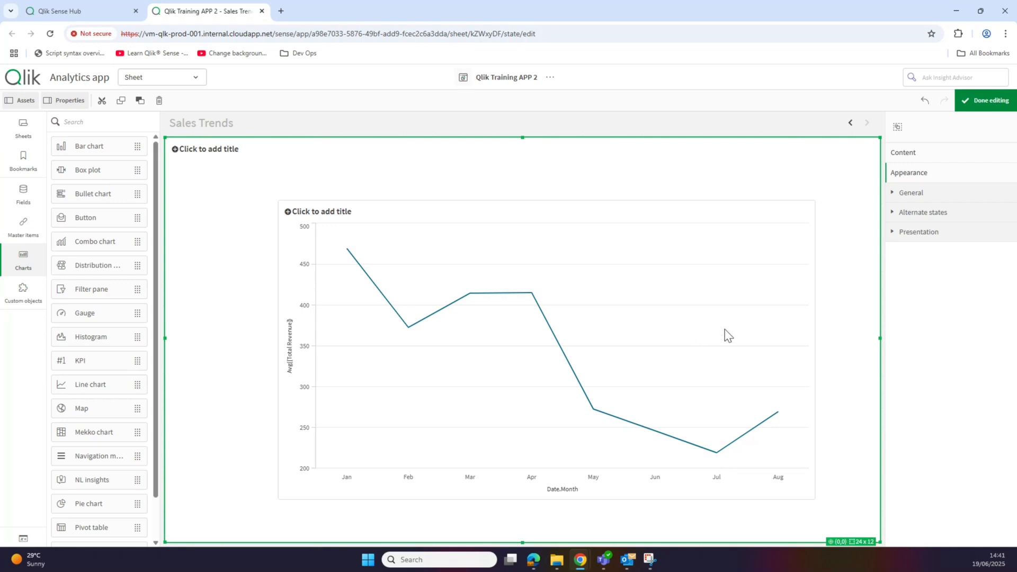
# - Add a second line chart measure with the expression sum({<[Product Category] = {'Electronics'}>} [Total Revenue])
pyautogui.click(907, 155)
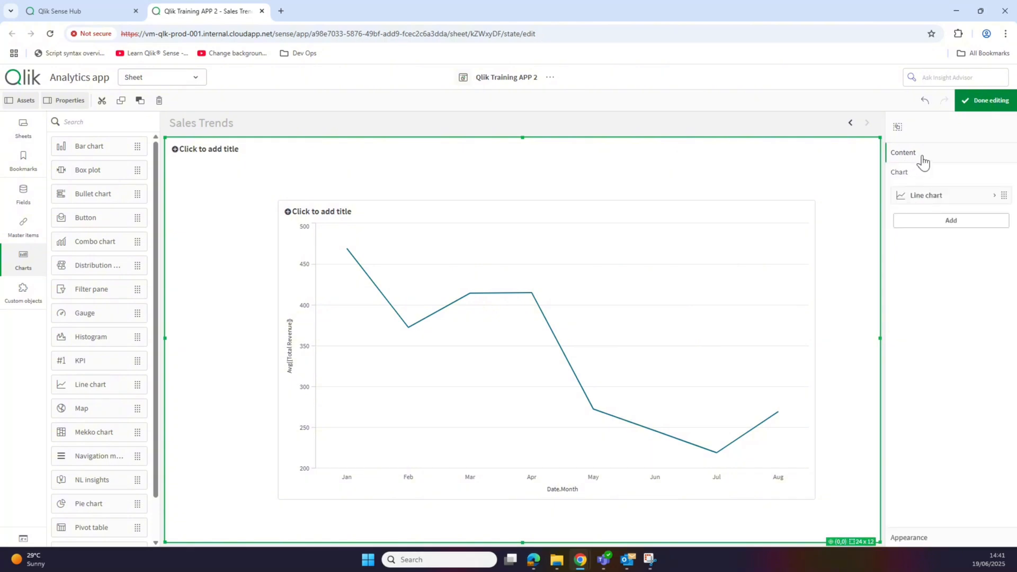
pyautogui.click(944, 197)
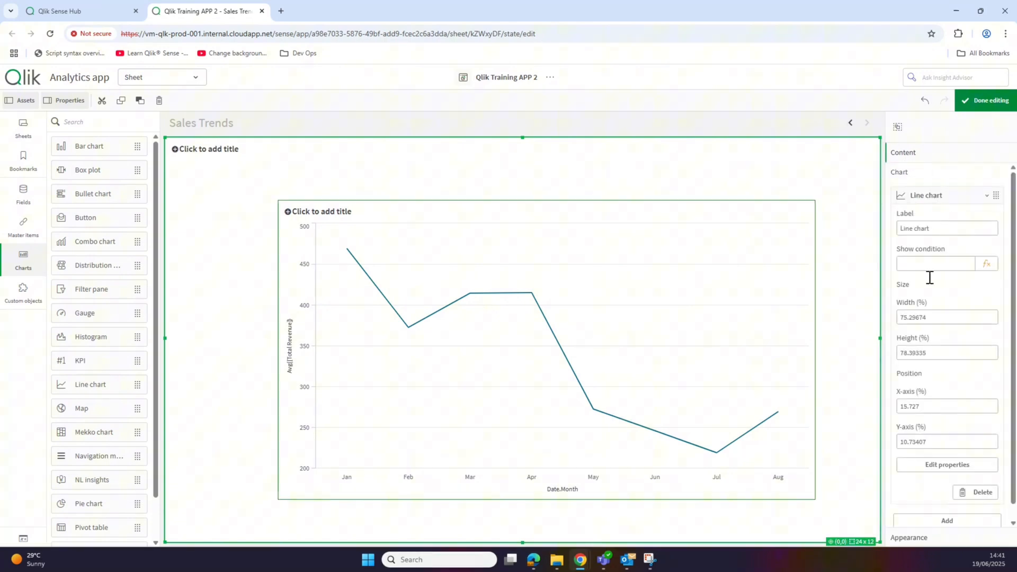
pyautogui.click(935, 464)
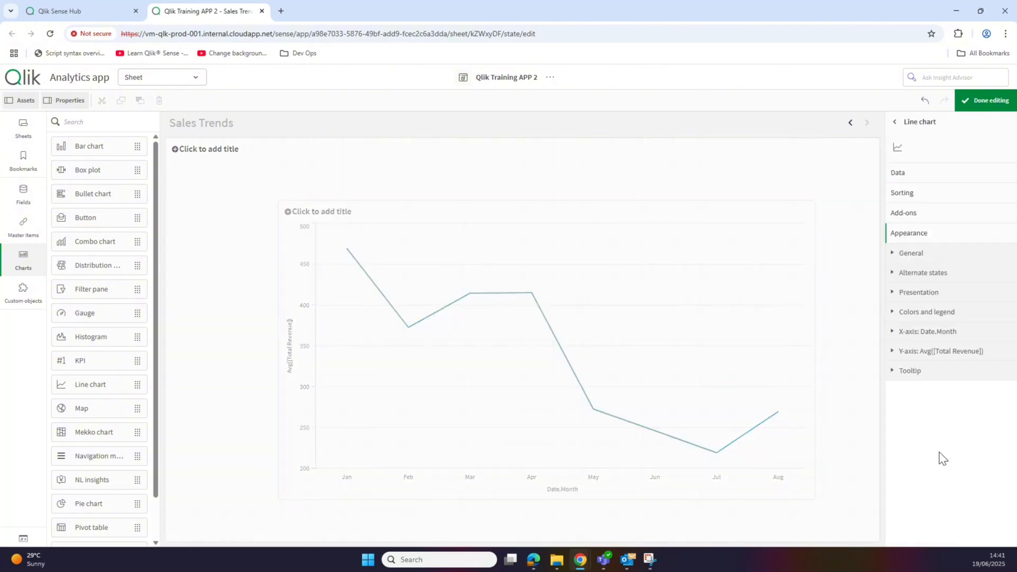
pyautogui.click(932, 180)
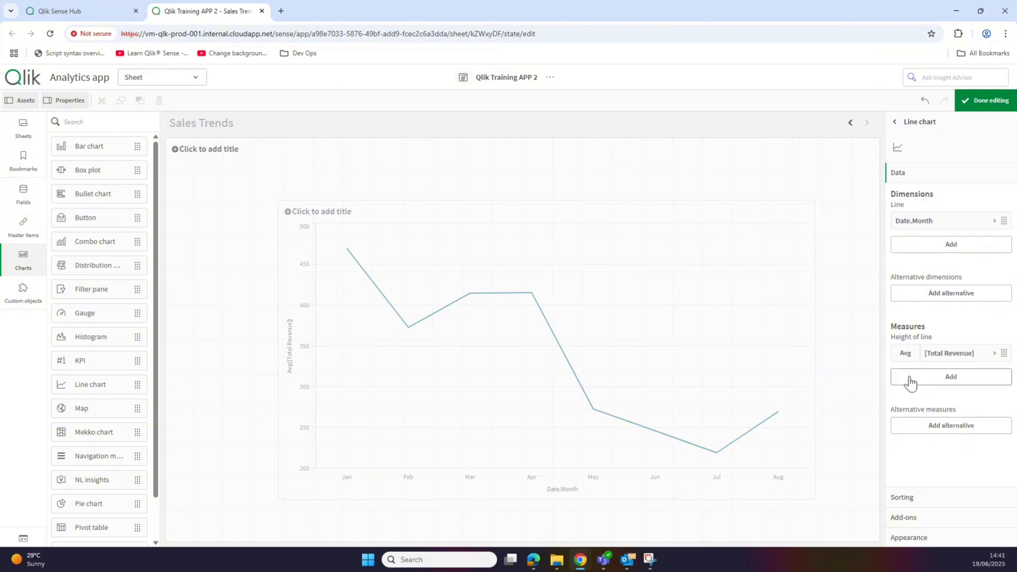
pyautogui.click(926, 383)
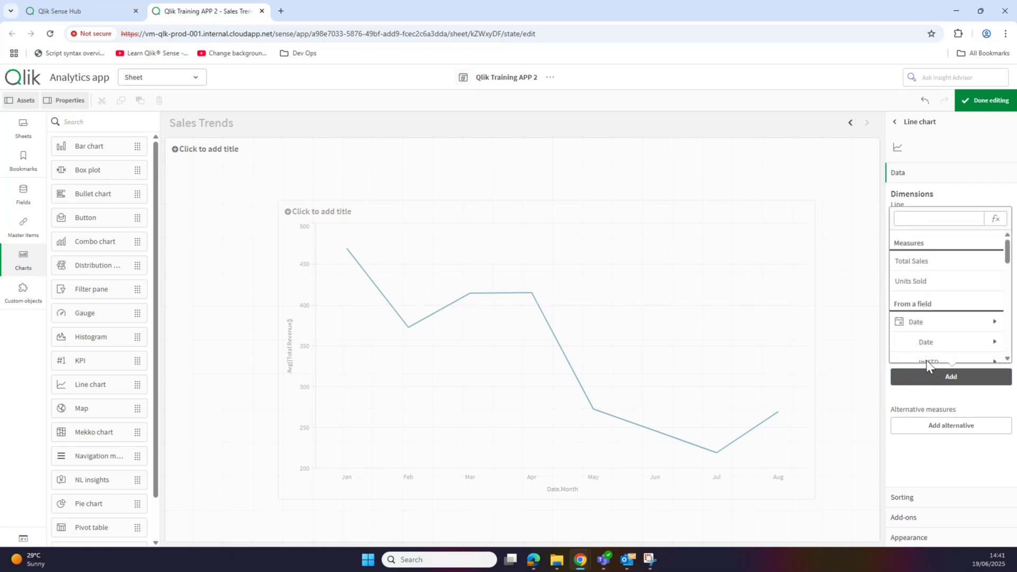
pyautogui.click(994, 221)
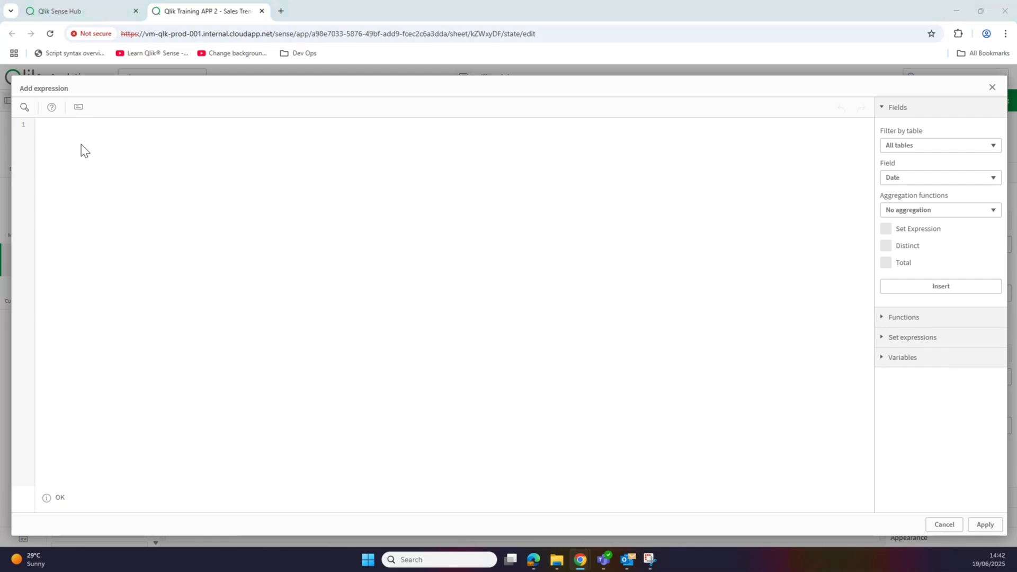
pyautogui.rightClick(68, 133)
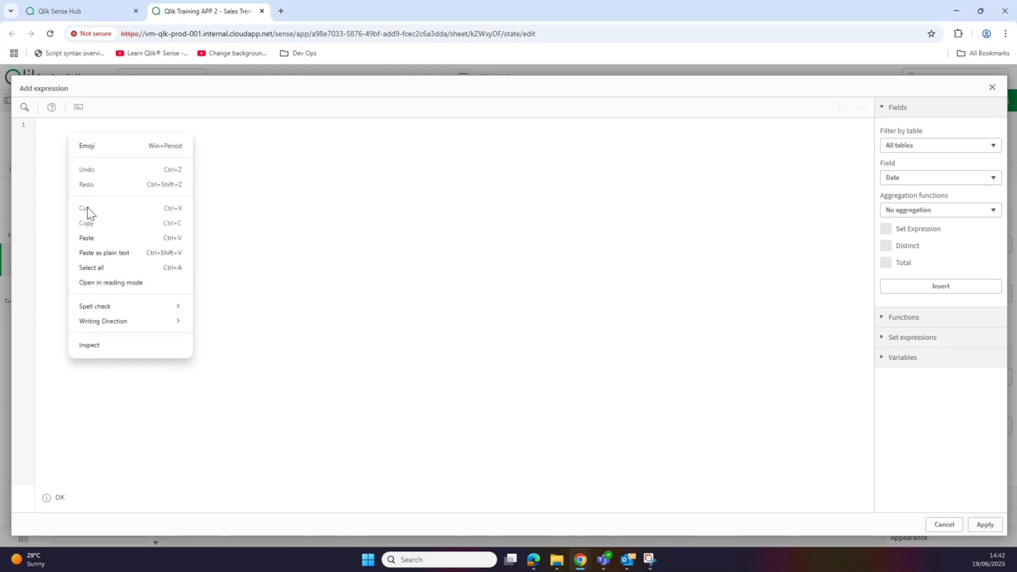
pyautogui.click(86, 238)
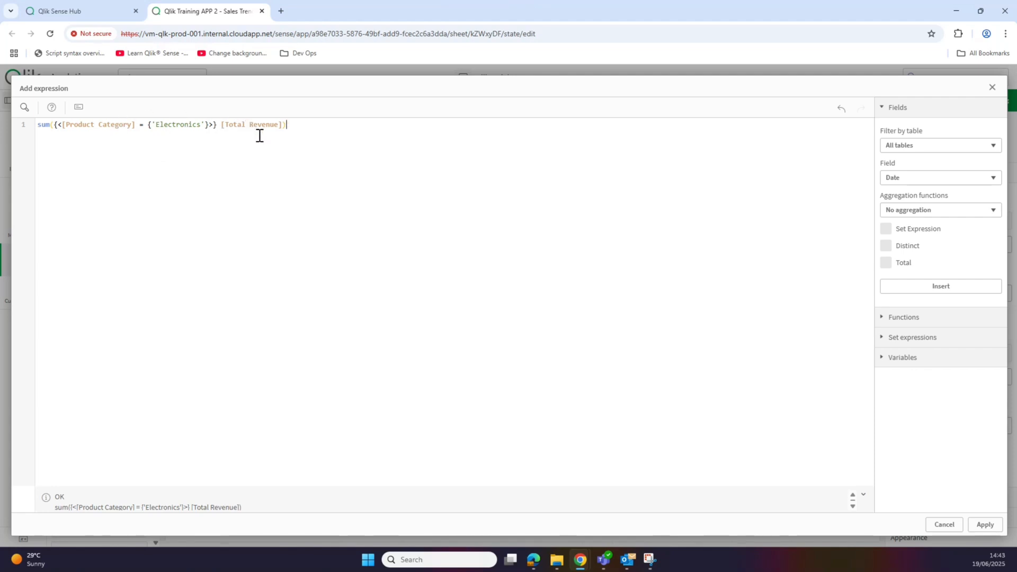
pyautogui.click(981, 526)
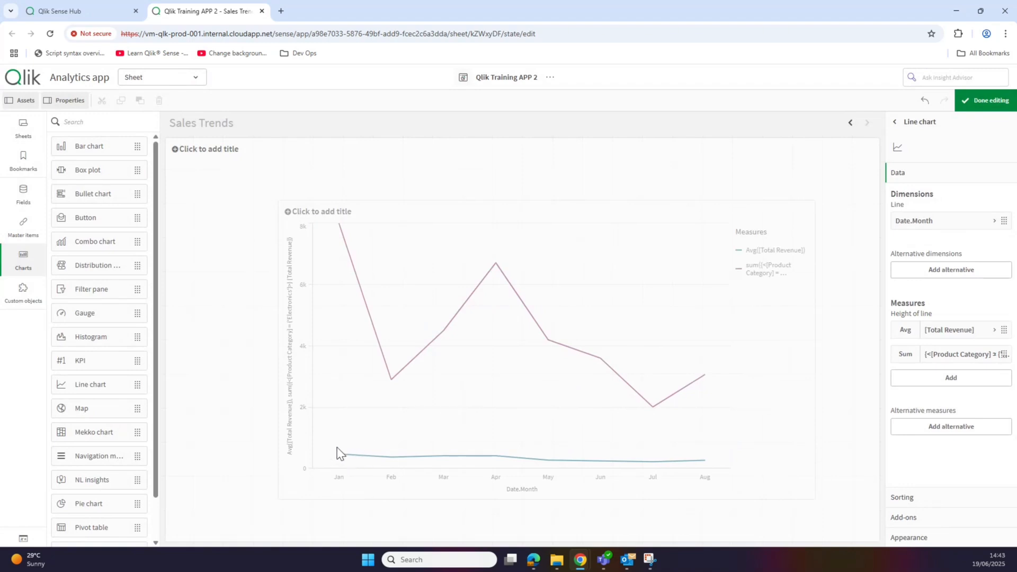
# - Preview the sheet outside edit mode, and copy the Electronics measure's full expression without changing it
pyautogui.click(985, 102)
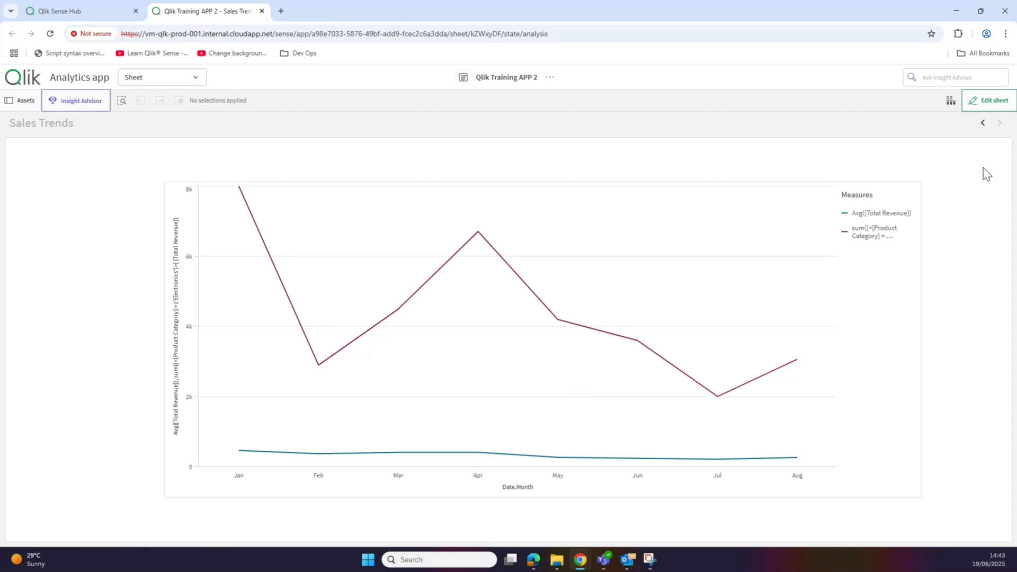
pyautogui.click(979, 102)
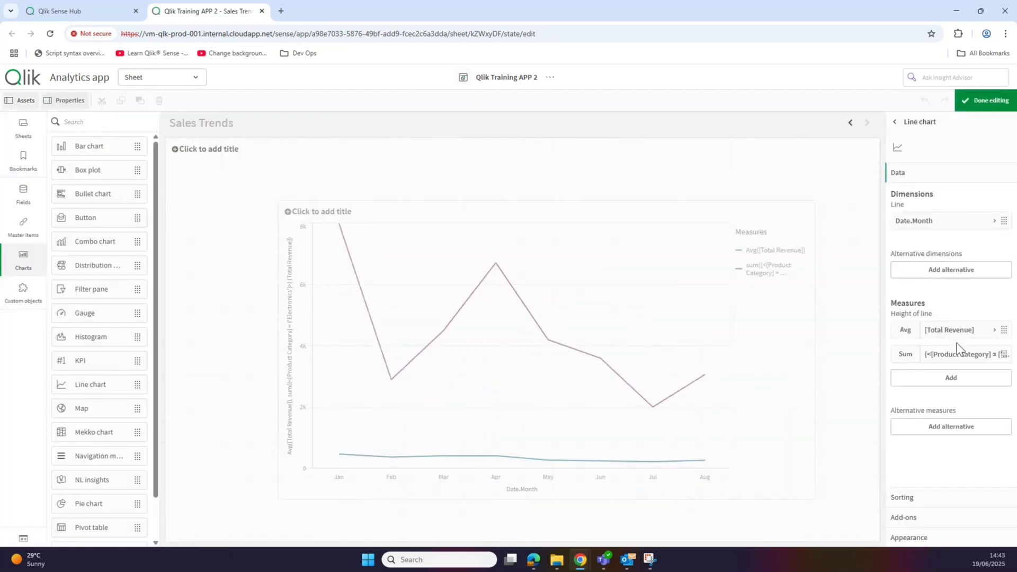
pyautogui.click(970, 354)
pyautogui.click(992, 386)
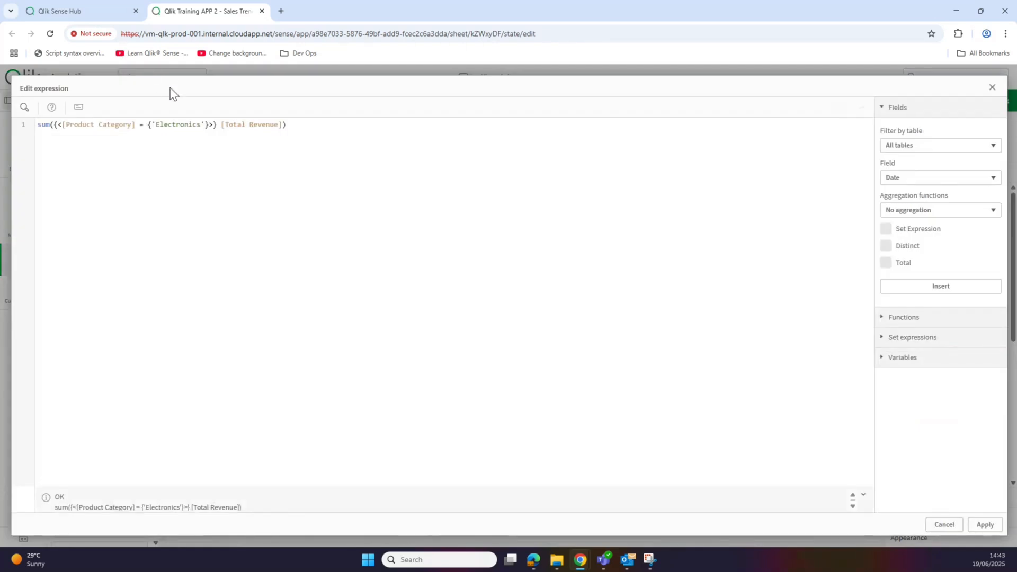
pyautogui.moveTo(286, 124); pyautogui.dragTo(41, 124)
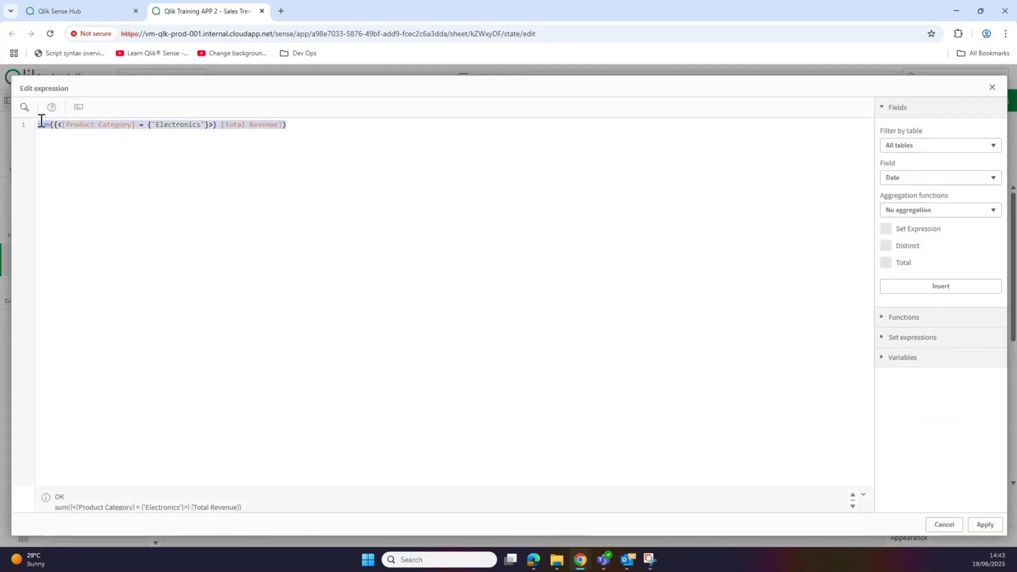
pyautogui.rightClick(80, 126)
pyautogui.click(122, 181)
pyautogui.click(943, 525)
# - Start a third measure for the line chart and paste the copied Electronics expression into its expression editor
pyautogui.click(959, 360)
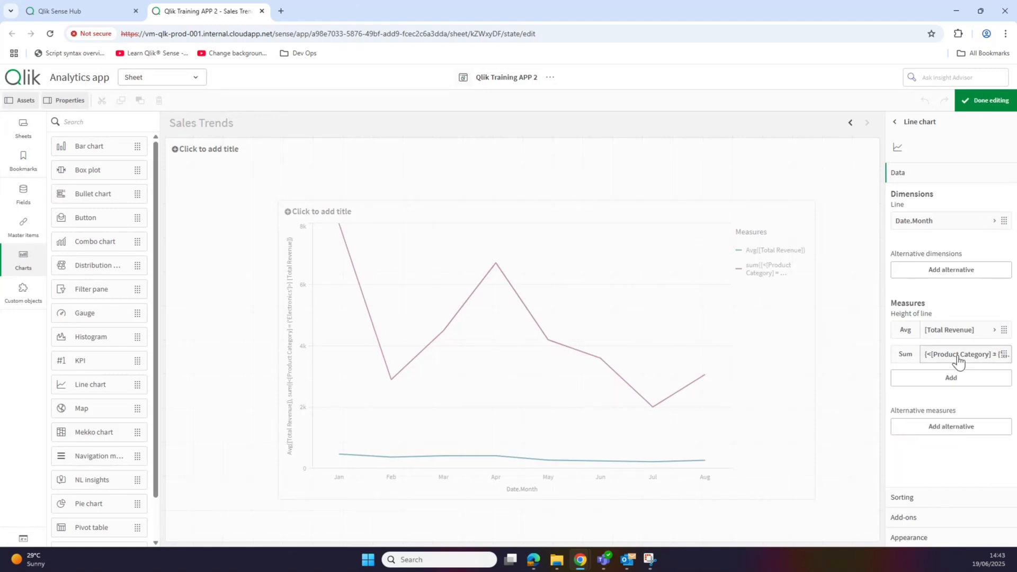
pyautogui.click(953, 380)
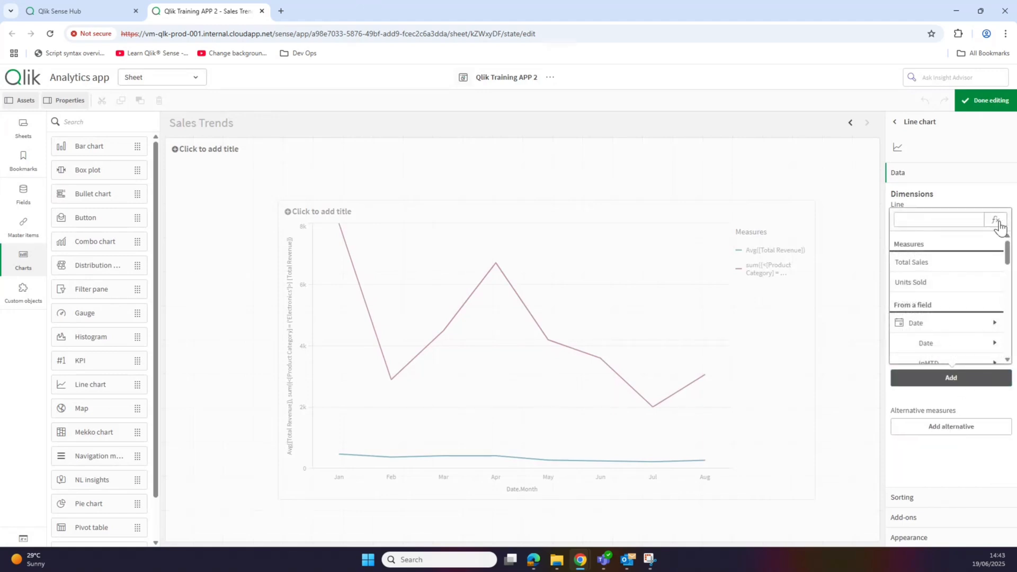
pyautogui.click(997, 220)
pyautogui.rightClick(72, 139)
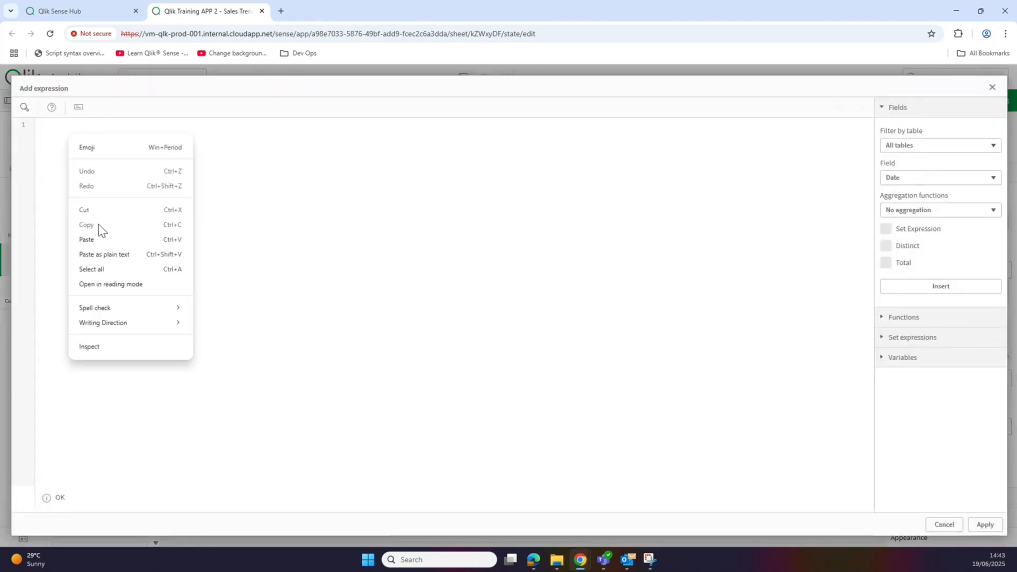
pyautogui.click(100, 238)
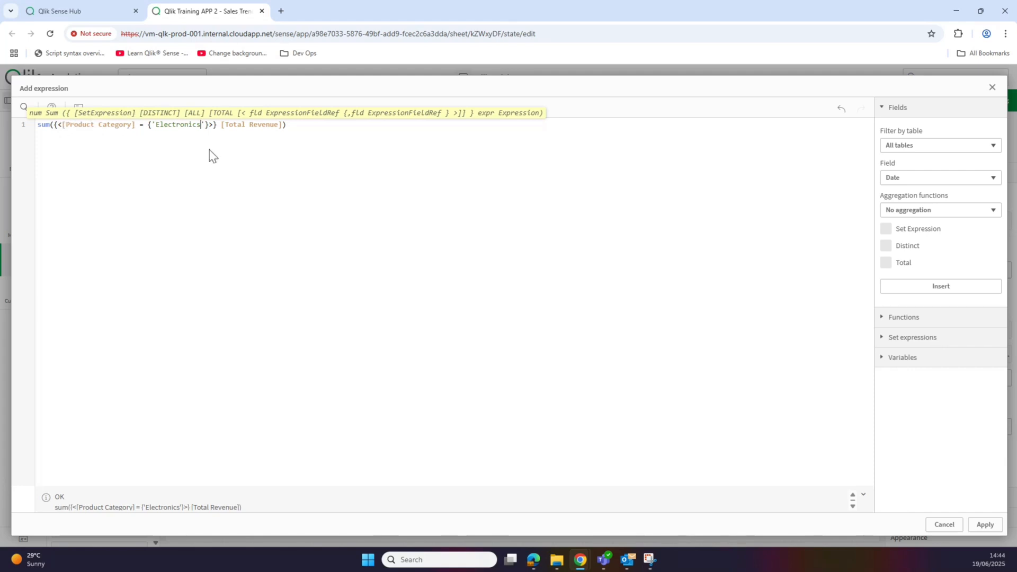
# - Change the product category in the pasted expression to 'Sports' and apply the new measure
pyautogui.press('BackSpace')
pyautogui.press('BackSpace')
pyautogui.press('BackSpace')
pyautogui.press('BackSpace')
pyautogui.press('BackSpace')
pyautogui.press('BackSpace')
pyautogui.press('BackSpace')
pyautogui.press('BackSpace')
pyautogui.press('BackSpace')
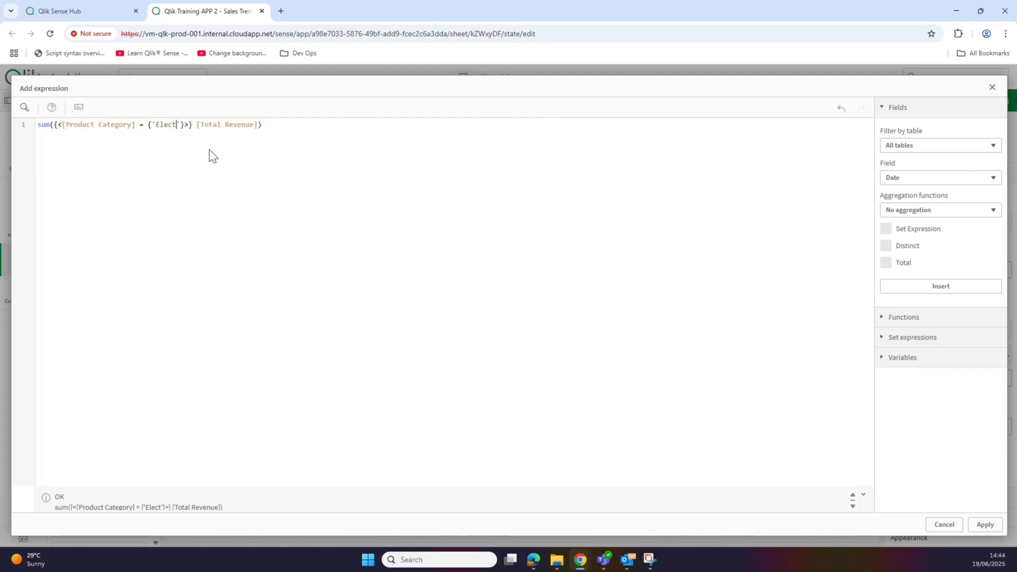
pyautogui.press('BackSpace')
pyautogui.press('BackSpace')
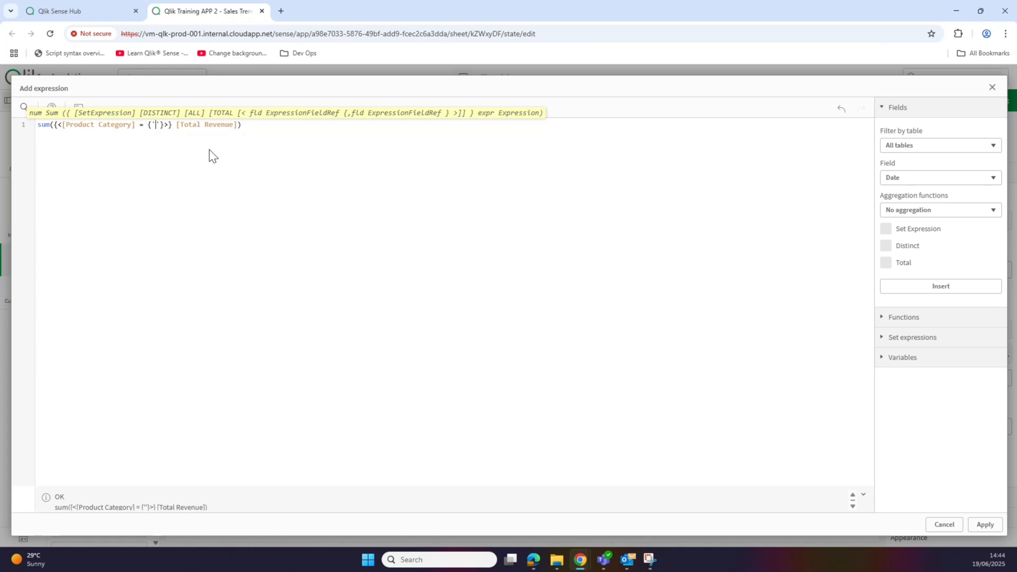
pyautogui.write('Sports')
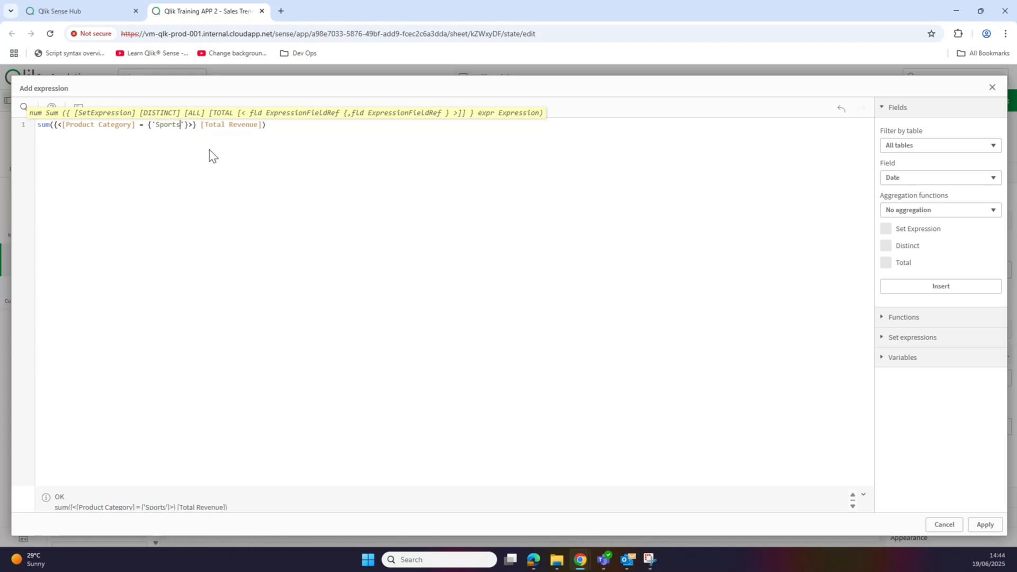
pyautogui.click(986, 525)
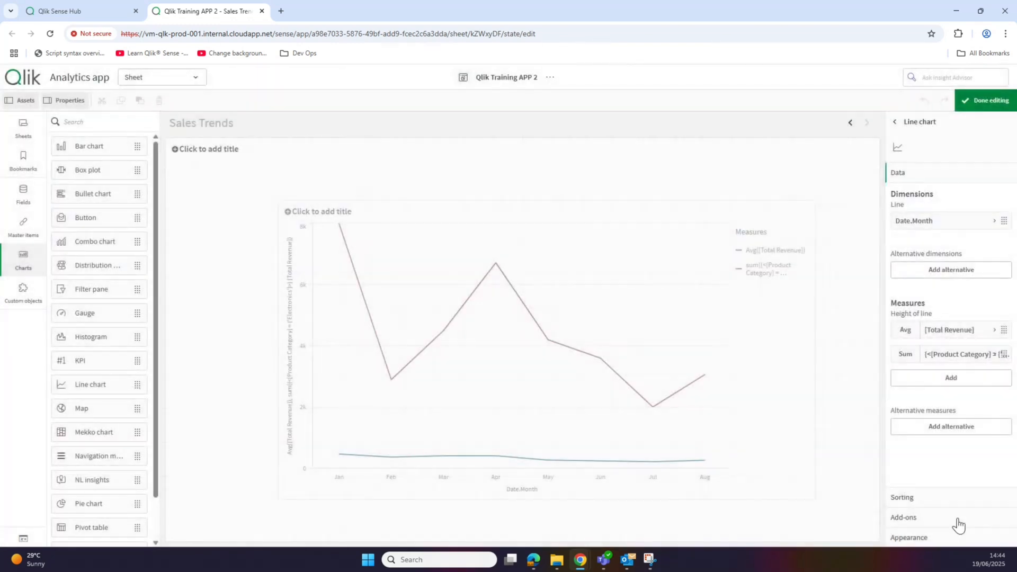
# - Preview the three-line chart in analysis mode and return to editing the sheet
pyautogui.click(989, 100)
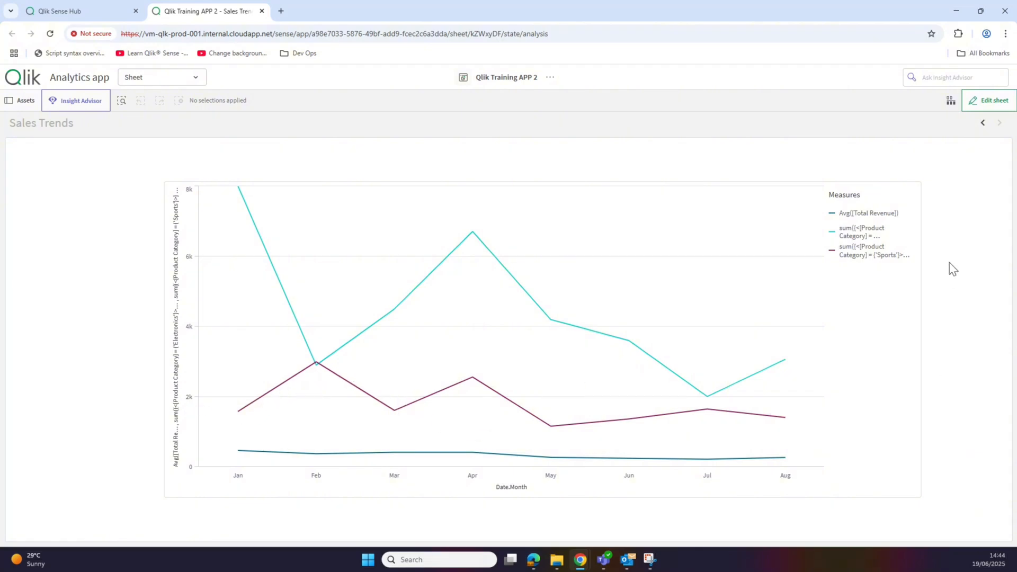
pyautogui.click(991, 104)
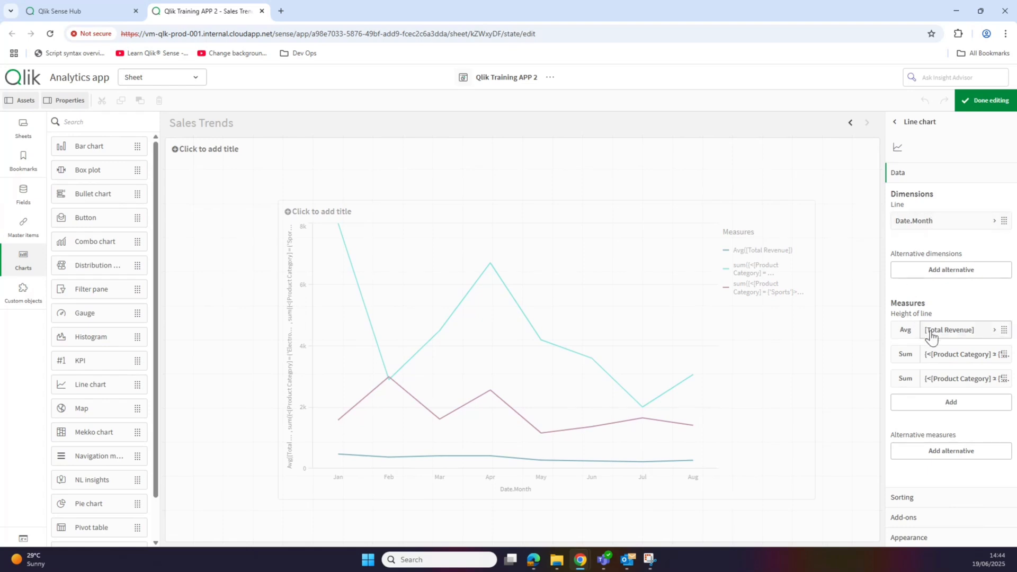
# - Check the Electronics measure's expression without changing it, and label that measure 'Electronic Sales'
pyautogui.click(945, 353)
pyautogui.moveTo(1015, 302); pyautogui.dragTo(1015, 336)
pyautogui.click(987, 315)
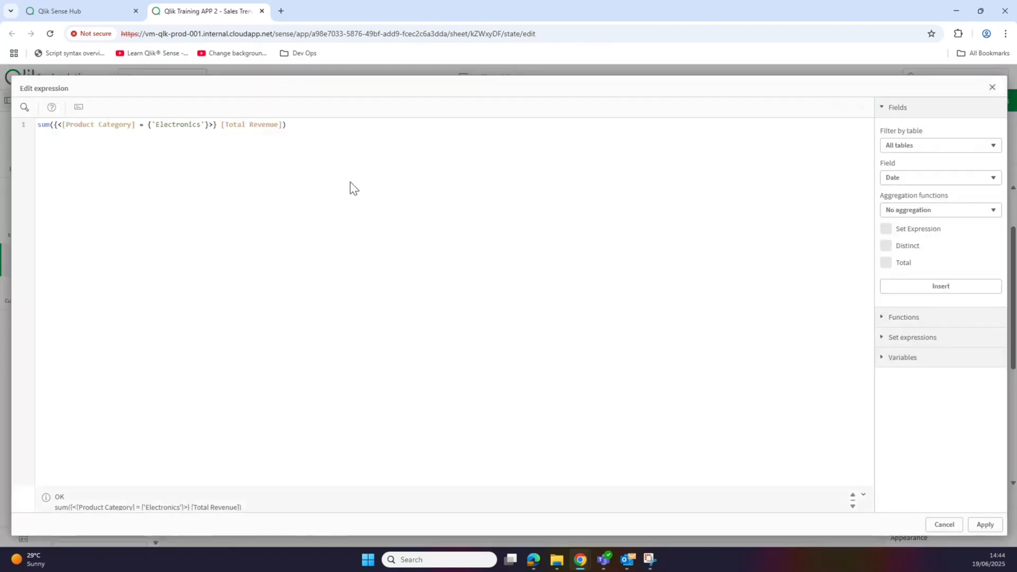
pyautogui.click(943, 525)
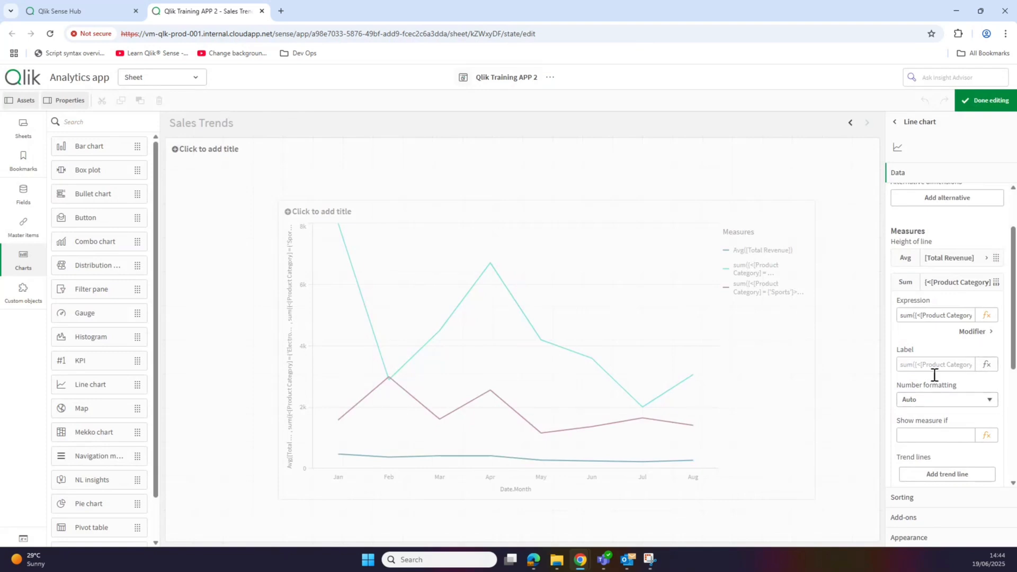
pyautogui.click(951, 371)
pyautogui.click(948, 288)
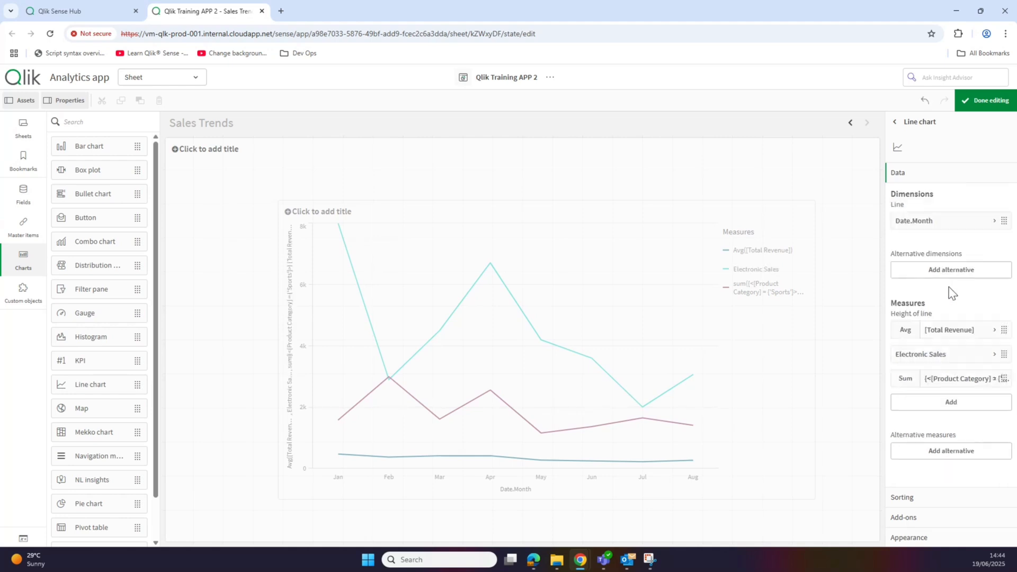
# - Label the Sports measure 'Sports Sales', preview the chart outside edit mode and return to editing
pyautogui.click(934, 380)
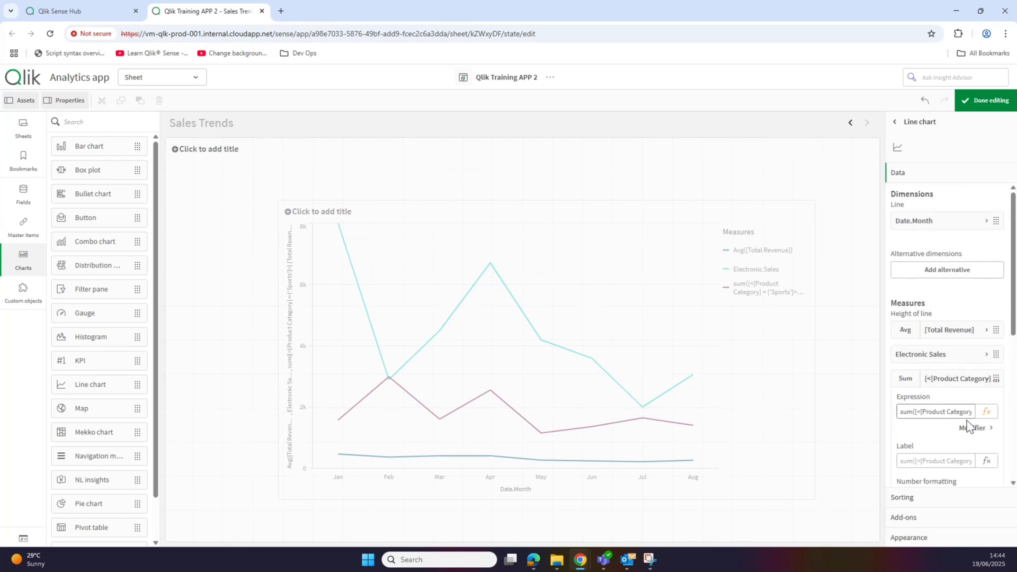
pyautogui.click(965, 464)
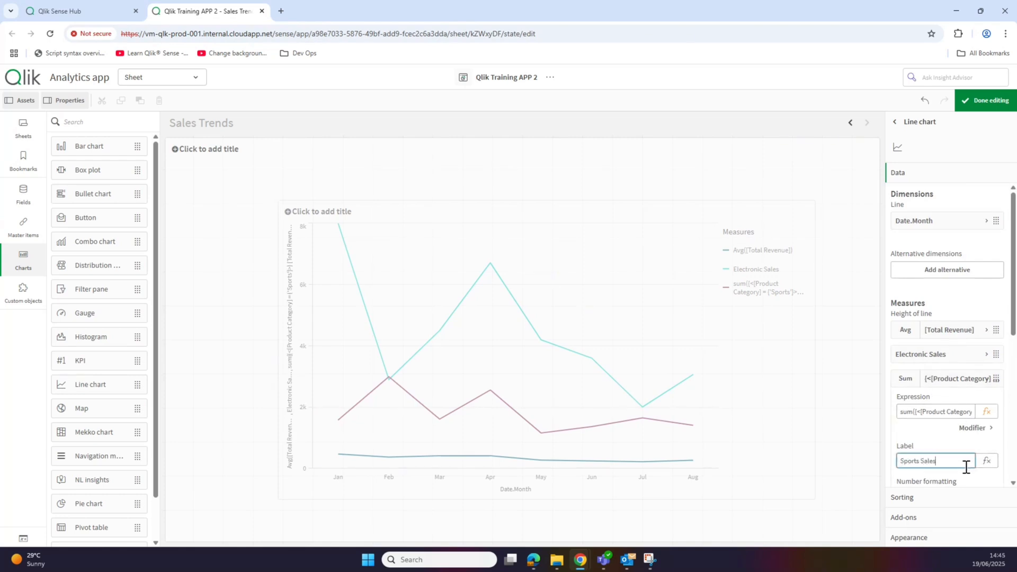
pyautogui.write('Sports Sales')
pyautogui.press('Return')
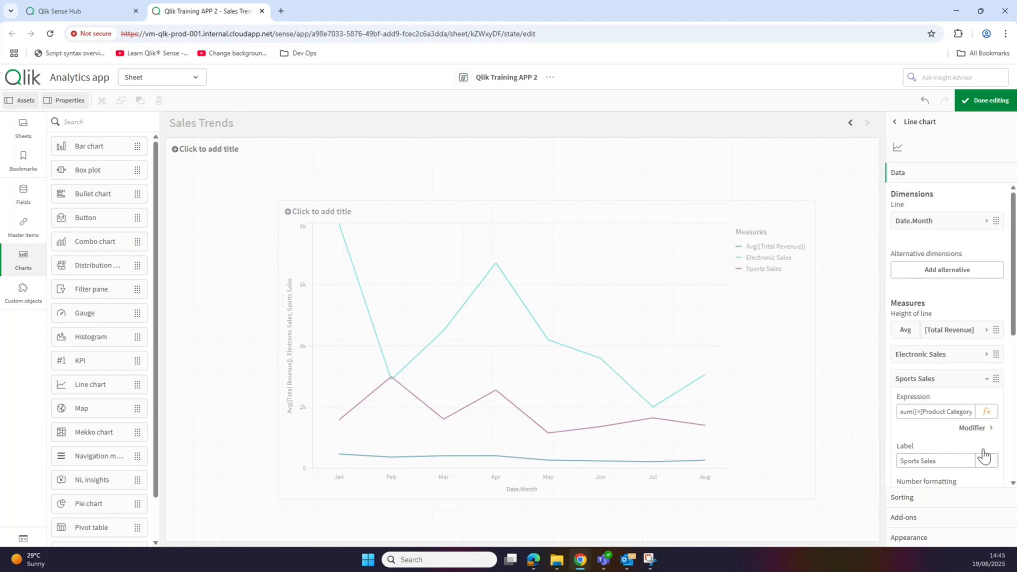
pyautogui.click(927, 381)
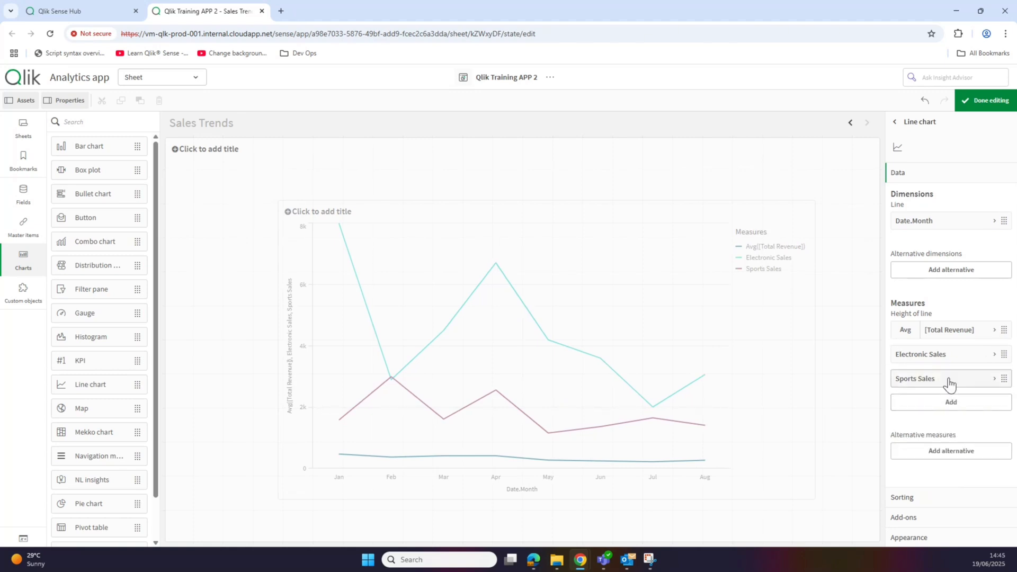
pyautogui.click(986, 100)
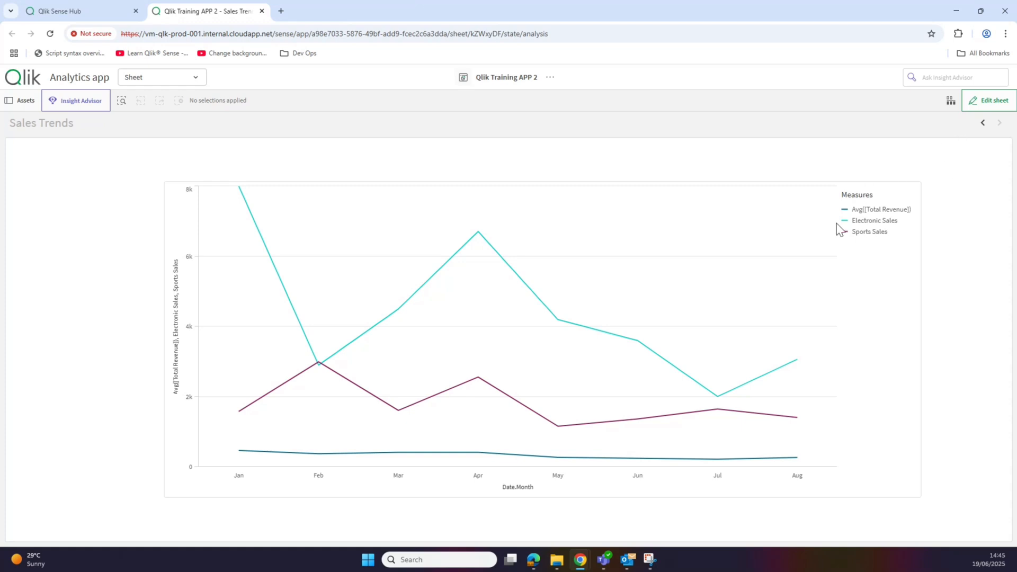
pyautogui.click(981, 107)
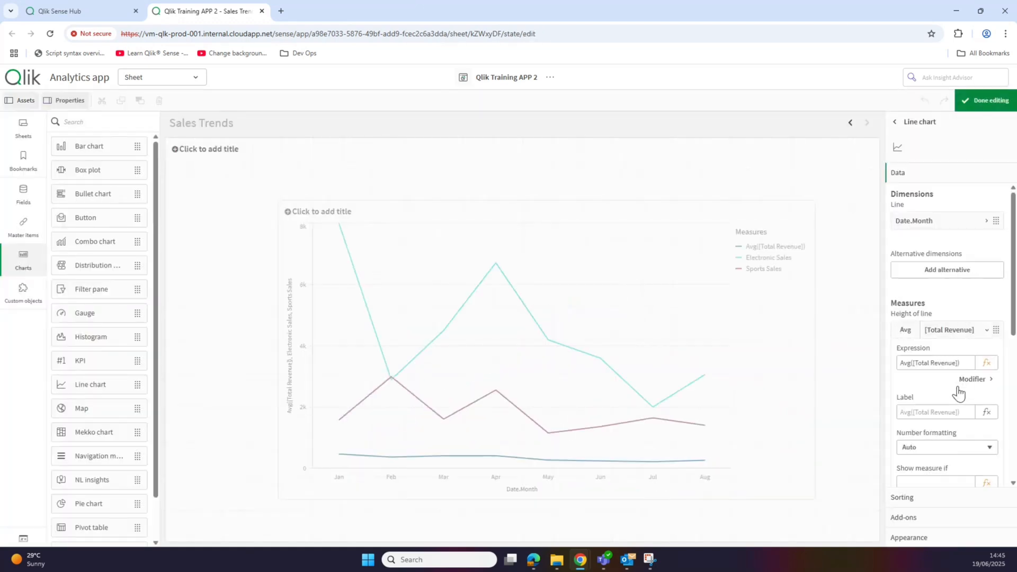
# - Label the average Total Revenue measure 'Average Sales', preview the chart legend and return to editing the sheet
pyautogui.click(936, 412)
pyautogui.write('Average Sales')
pyautogui.press('Return')
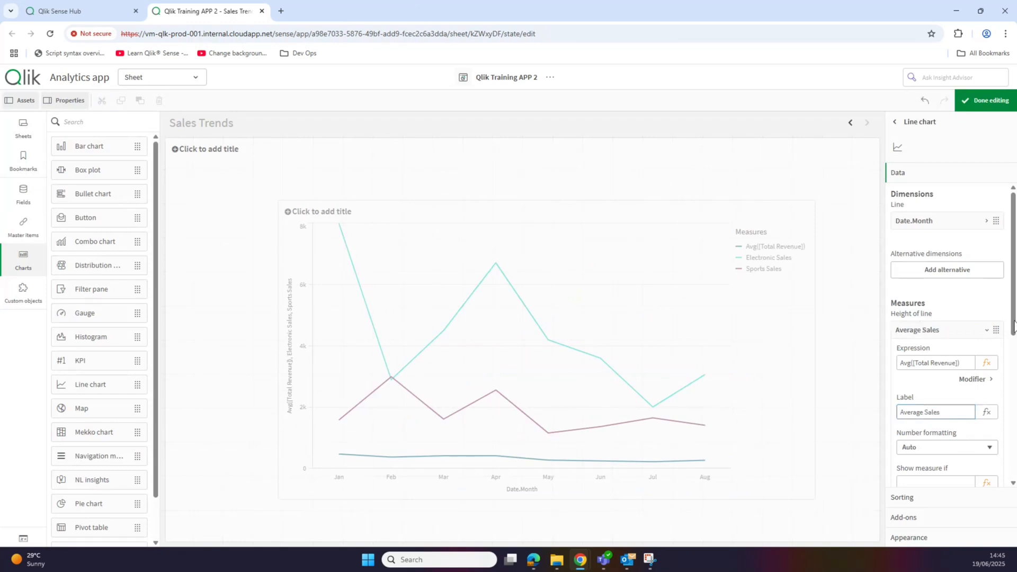
pyautogui.click(991, 94)
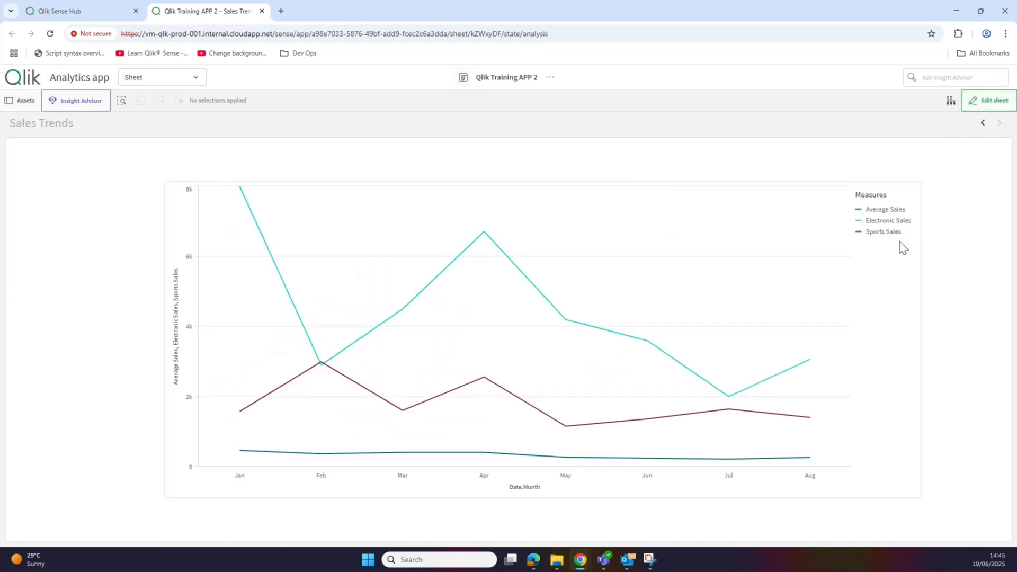
pyautogui.click(994, 106)
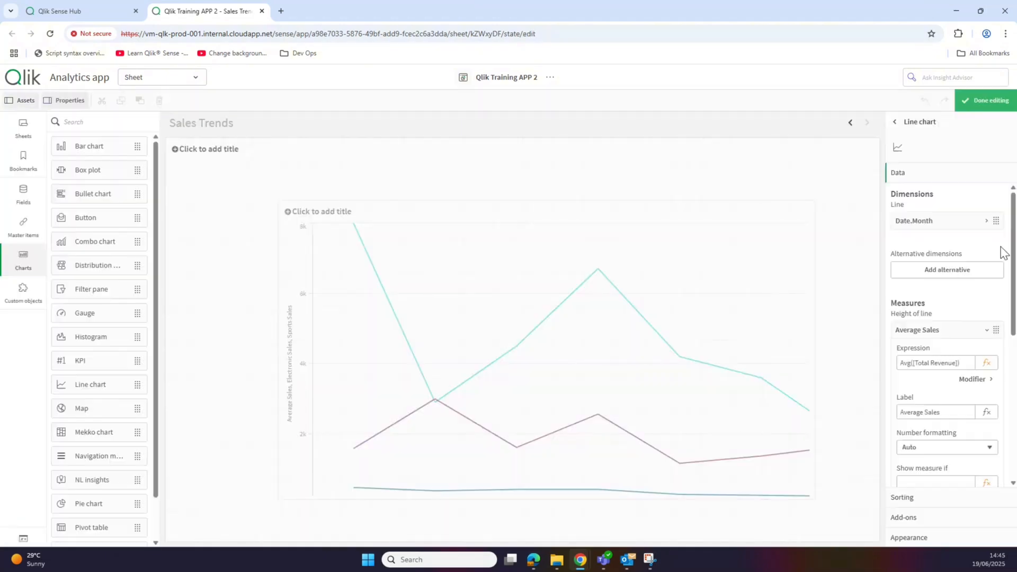
# - Set the line chart's Date.Month X-axis to show labels only
pyautogui.click(931, 538)
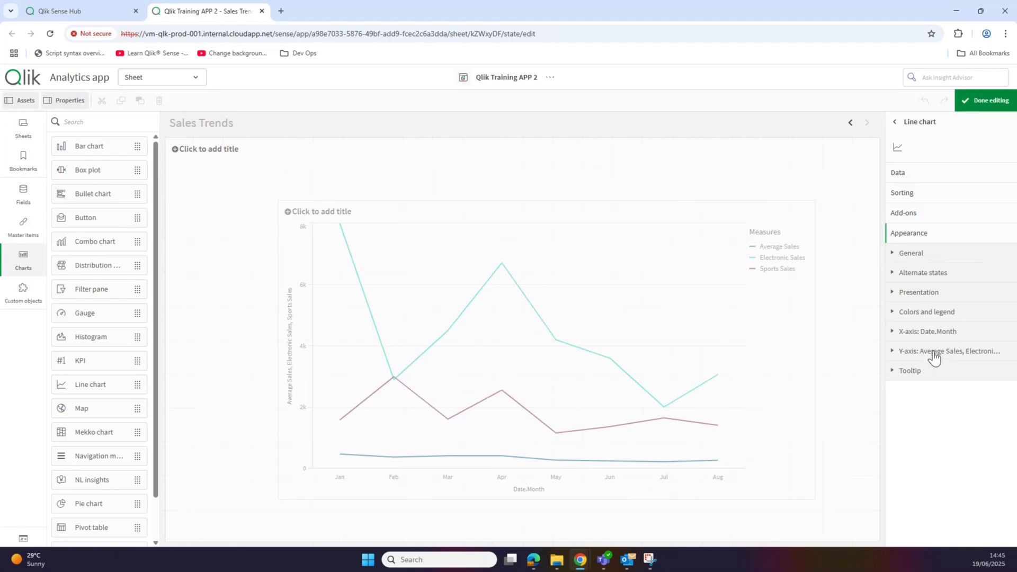
pyautogui.click(933, 332)
pyautogui.click(956, 402)
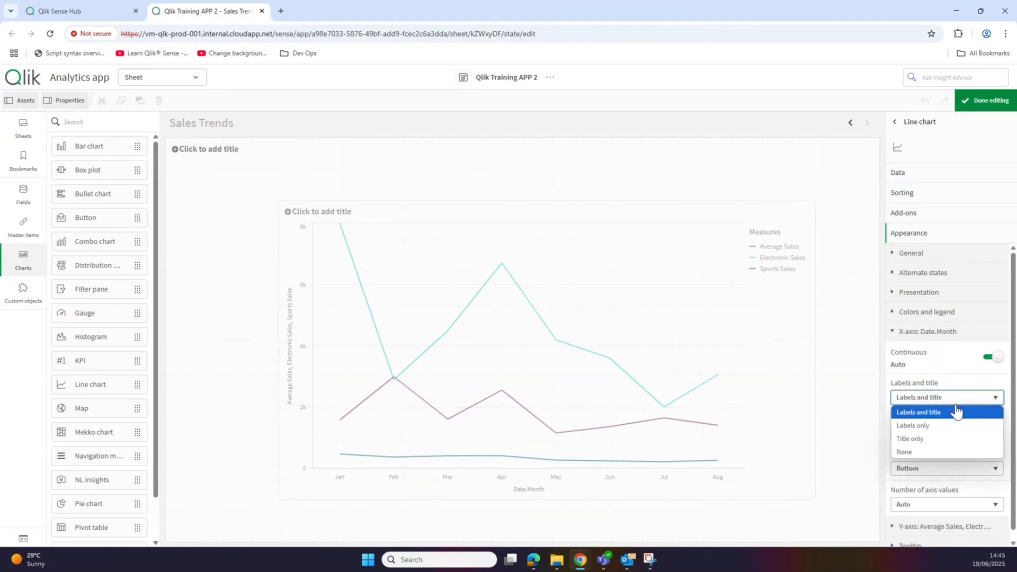
pyautogui.click(952, 427)
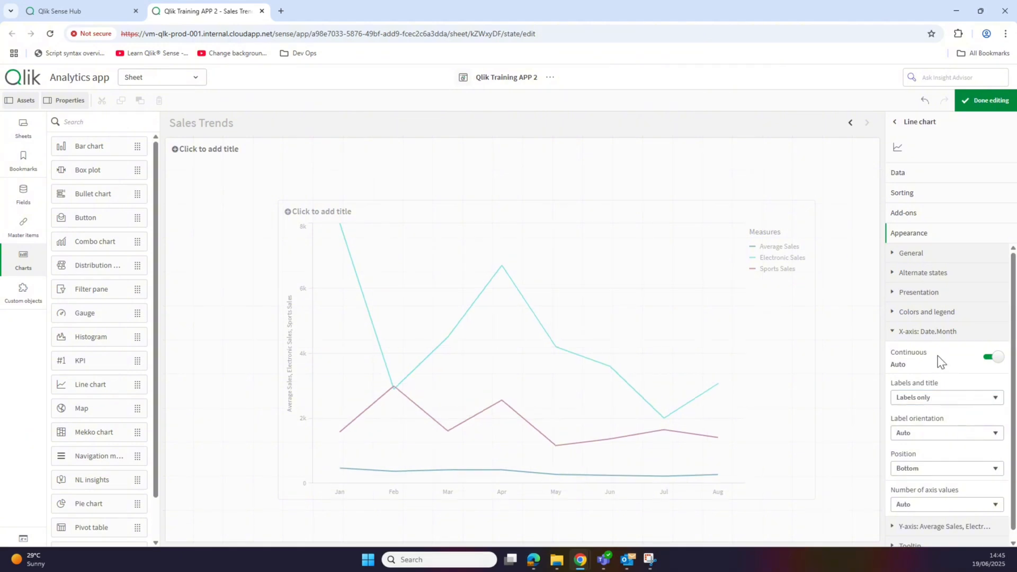
pyautogui.click(933, 334)
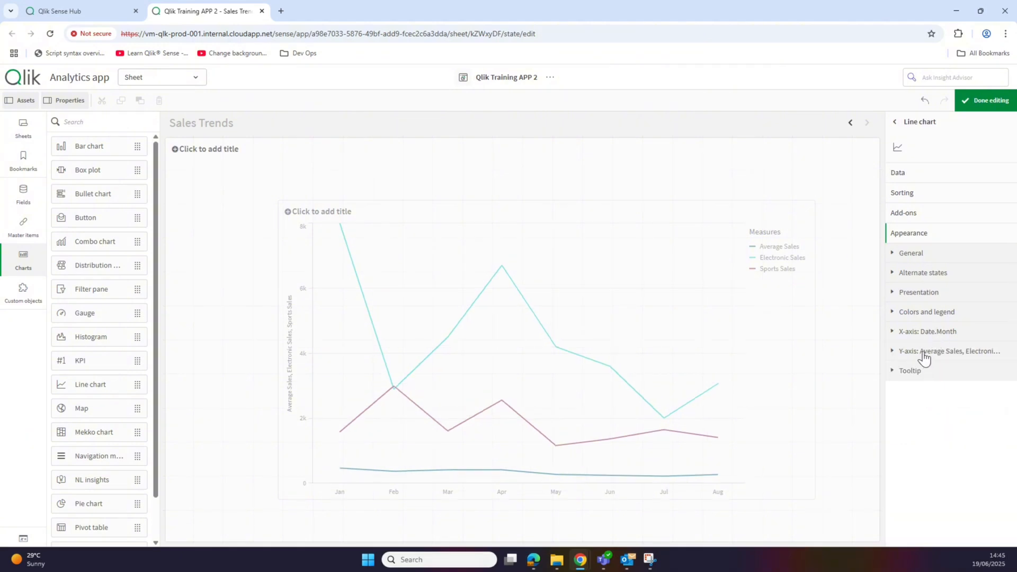
# - Set the line chart's Y-axis to show labels only, preview the sheet and return to editing
pyautogui.click(924, 352)
pyautogui.click(927, 386)
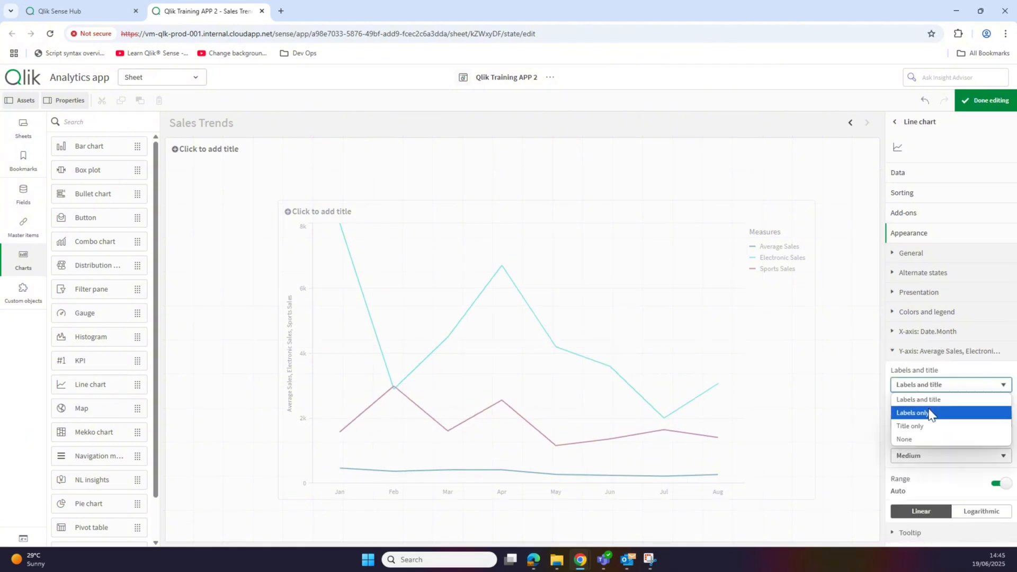
pyautogui.click(929, 413)
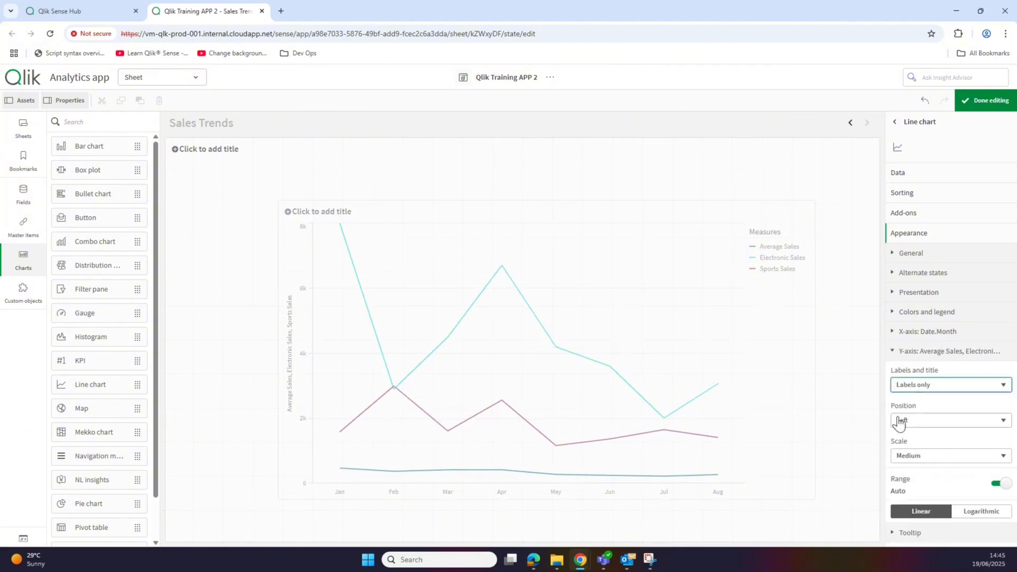
pyautogui.click(987, 100)
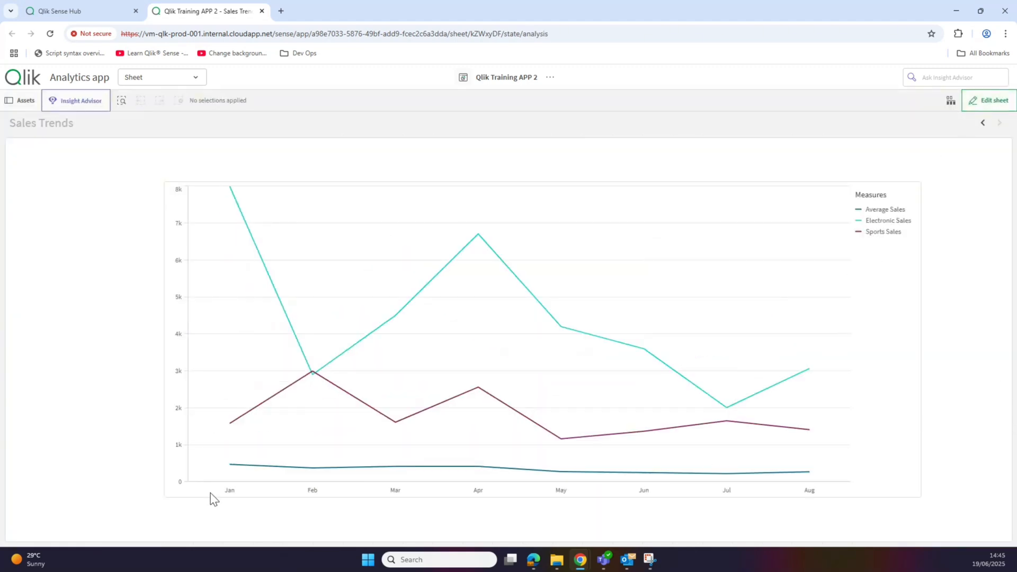
pyautogui.moveTo(398, 498)
pyautogui.click(989, 105)
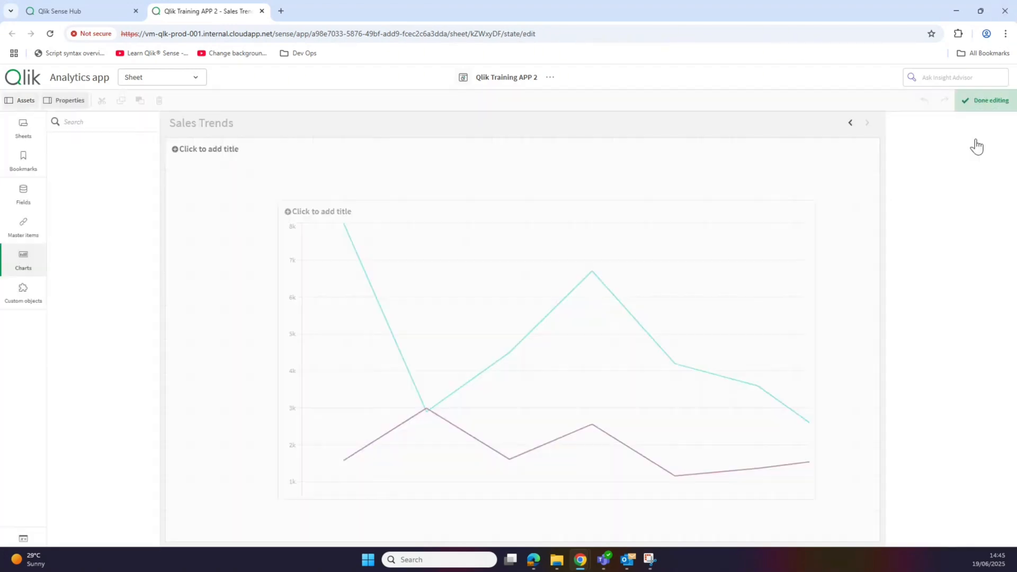
# - Title the layout container 'Sales trend over time' and preview the sheet in analysis mode
pyautogui.click(217, 159)
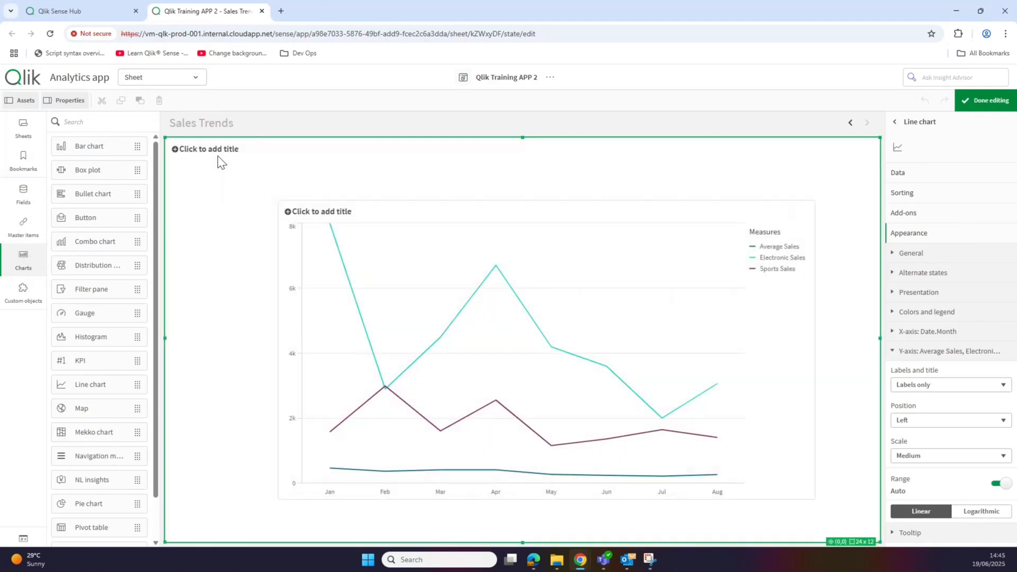
pyautogui.click(220, 148)
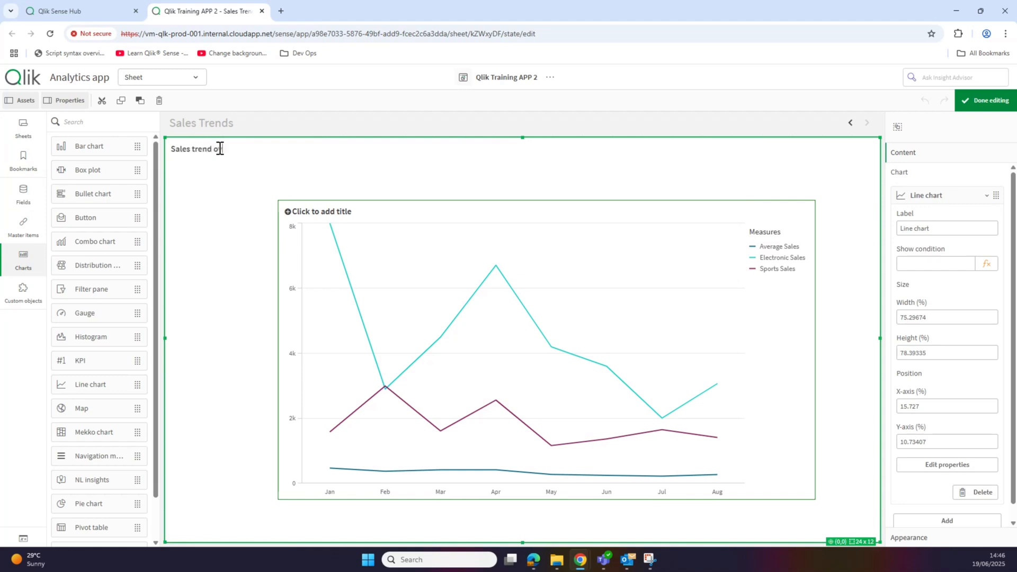
pyautogui.write('time')
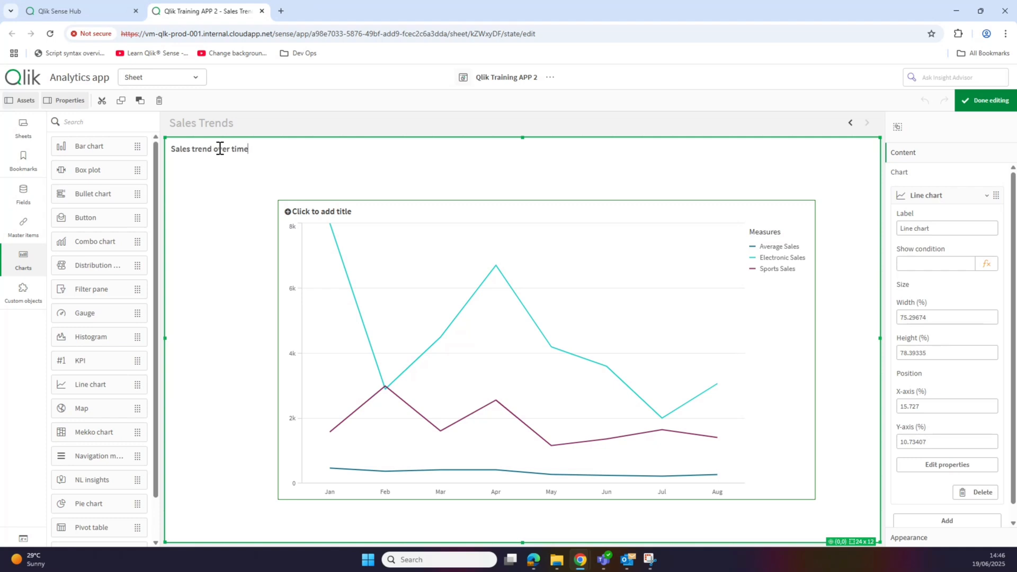
pyautogui.press('Return')
pyautogui.click(986, 101)
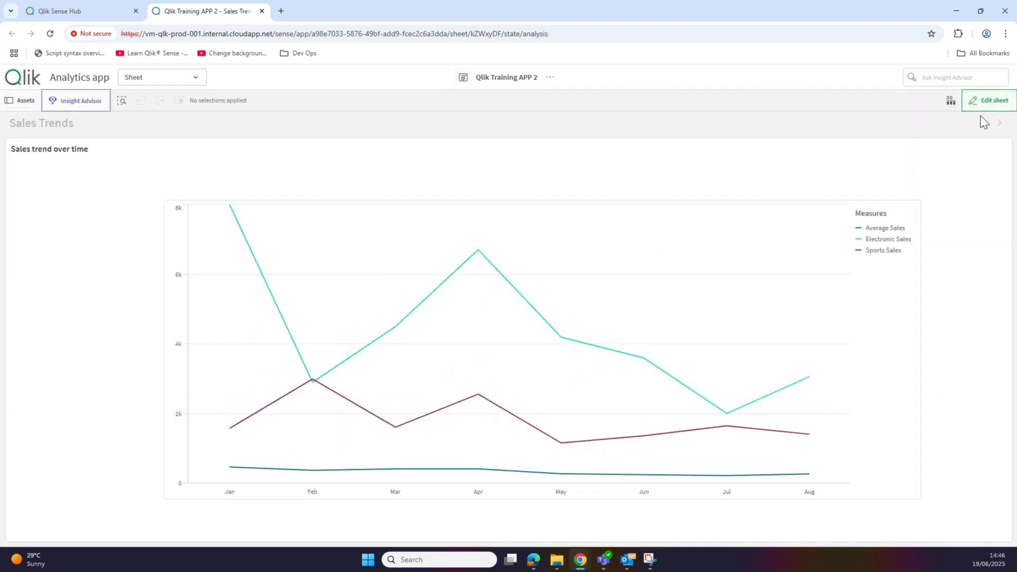
pyautogui.click(990, 102)
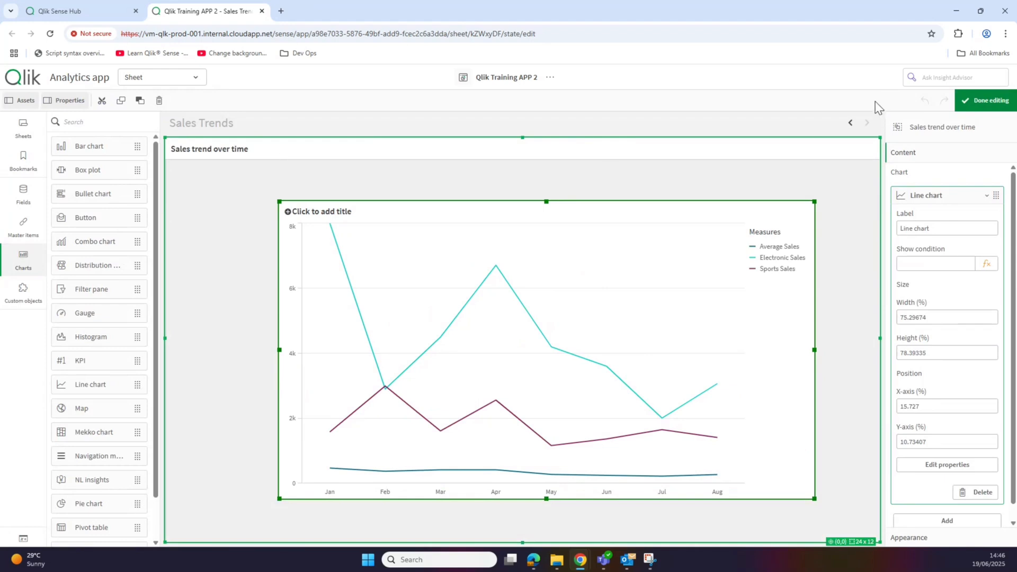
pyautogui.click(986, 100)
pyautogui.click(986, 101)
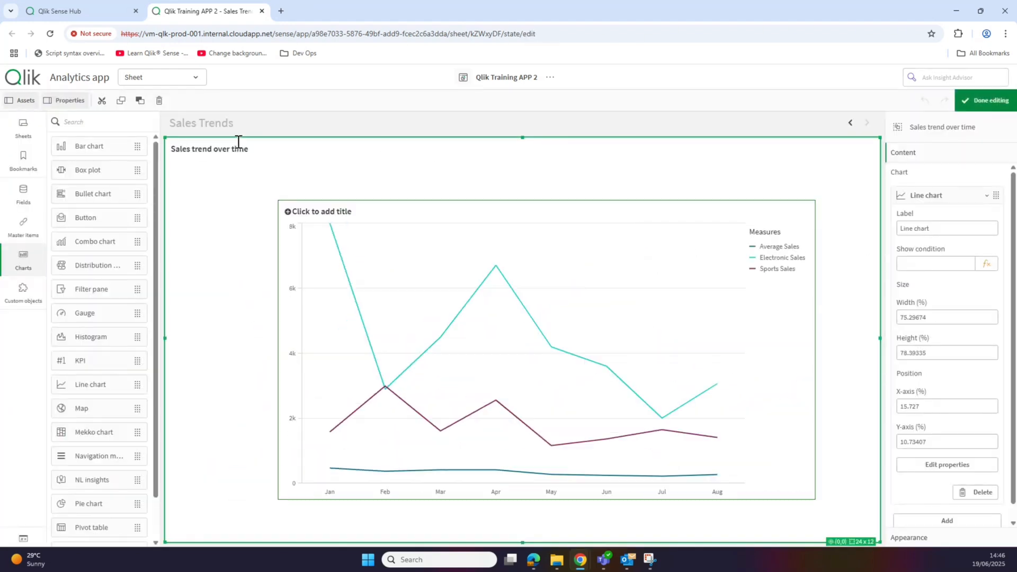
# - Turn off Show titles for the layout container in its general appearance settings
pyautogui.click(922, 540)
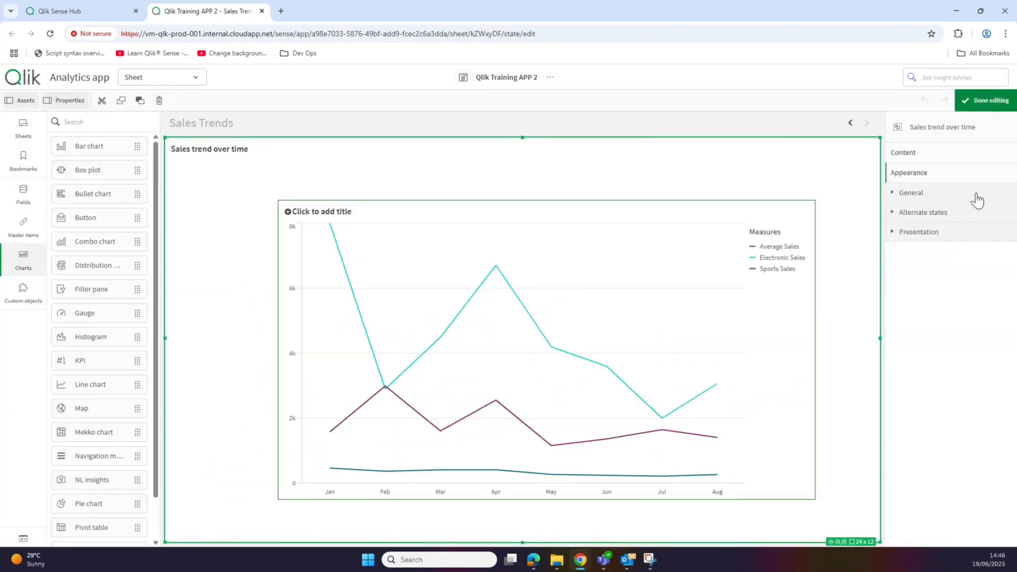
pyautogui.click(916, 155)
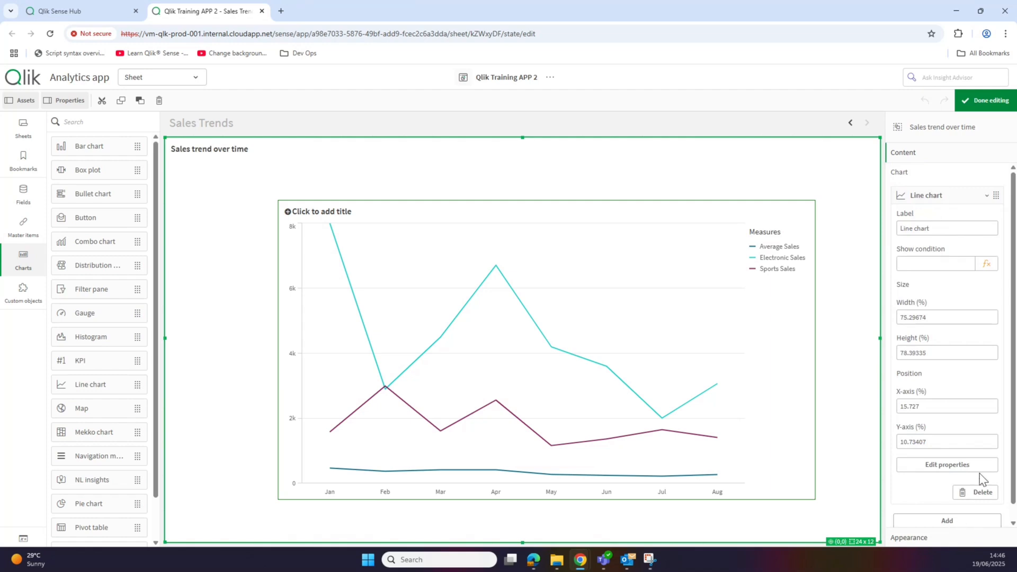
pyautogui.scroll(-1, 1015, 455)
pyautogui.click(938, 540)
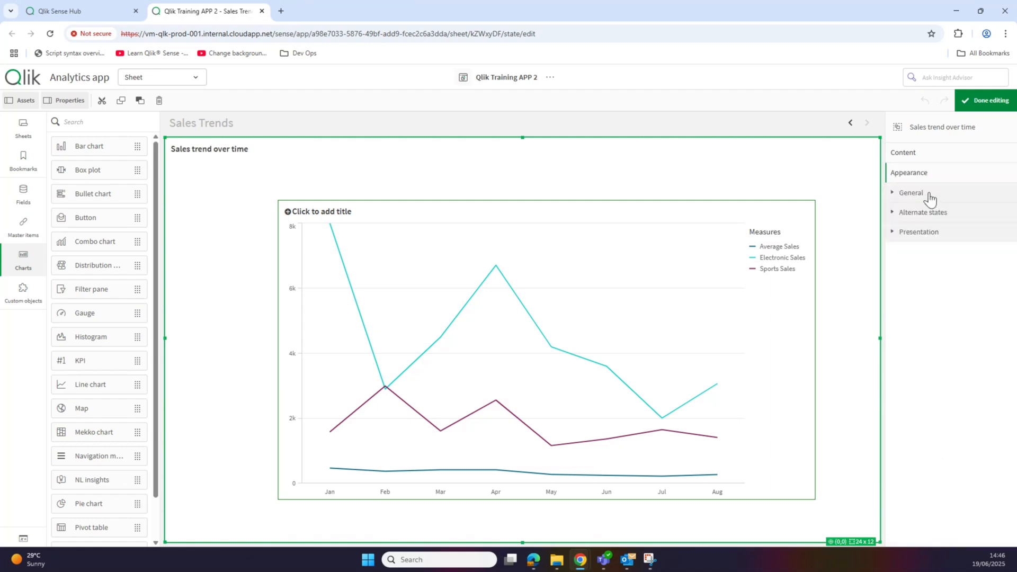
pyautogui.click(928, 195)
pyautogui.click(1000, 218)
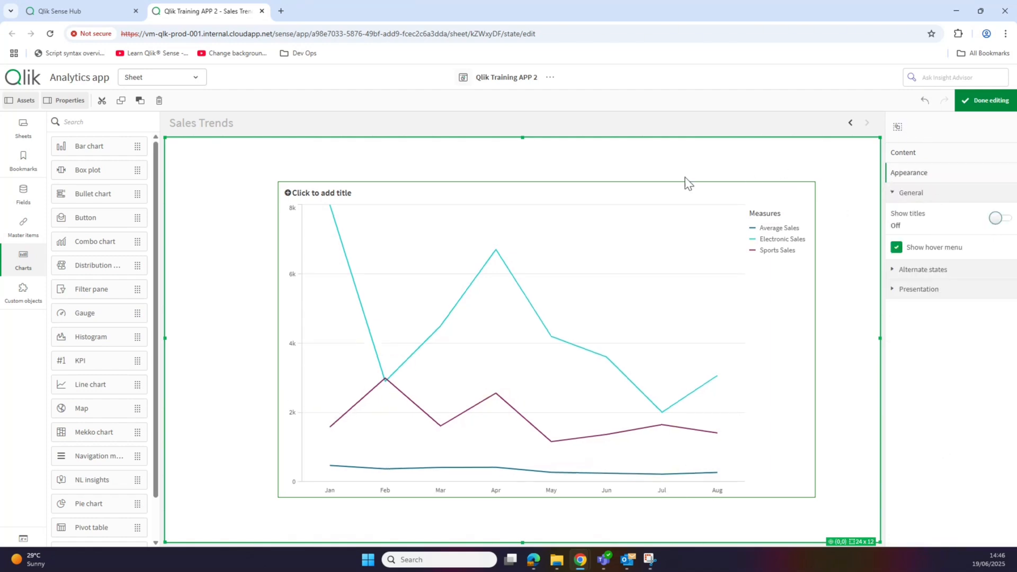
# - Title the line chart 'Sales Over Time Trends', preview the sheet and return to editing
pyautogui.click(340, 193)
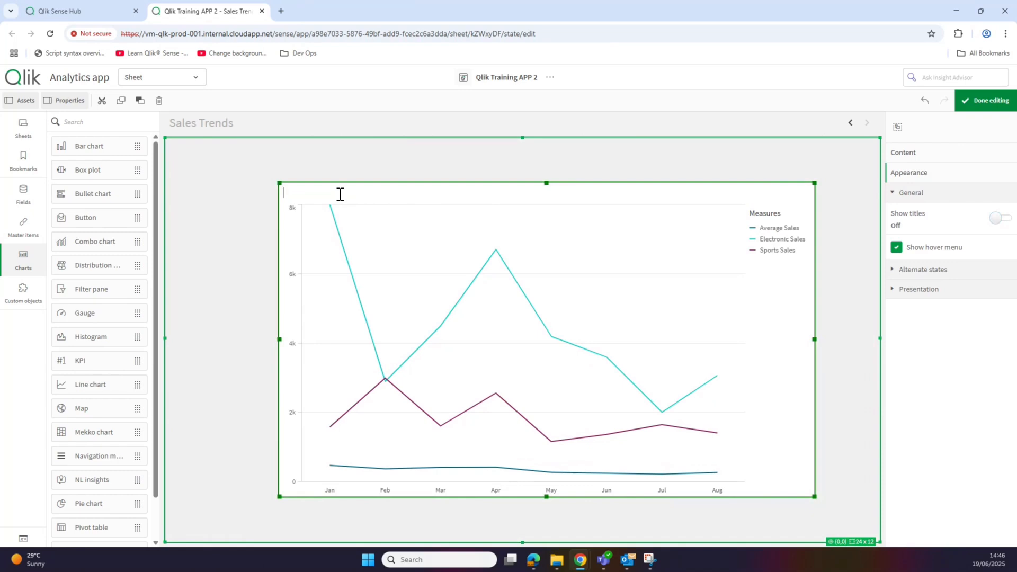
pyautogui.write('Sales Over Time')
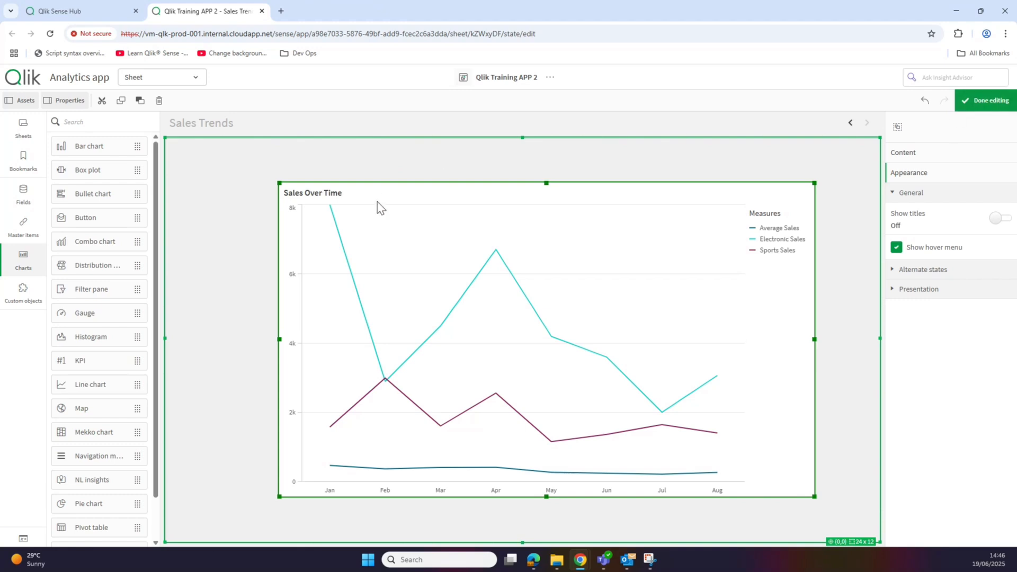
pyautogui.moveTo(390, 194); pyautogui.dragTo(389, 192)
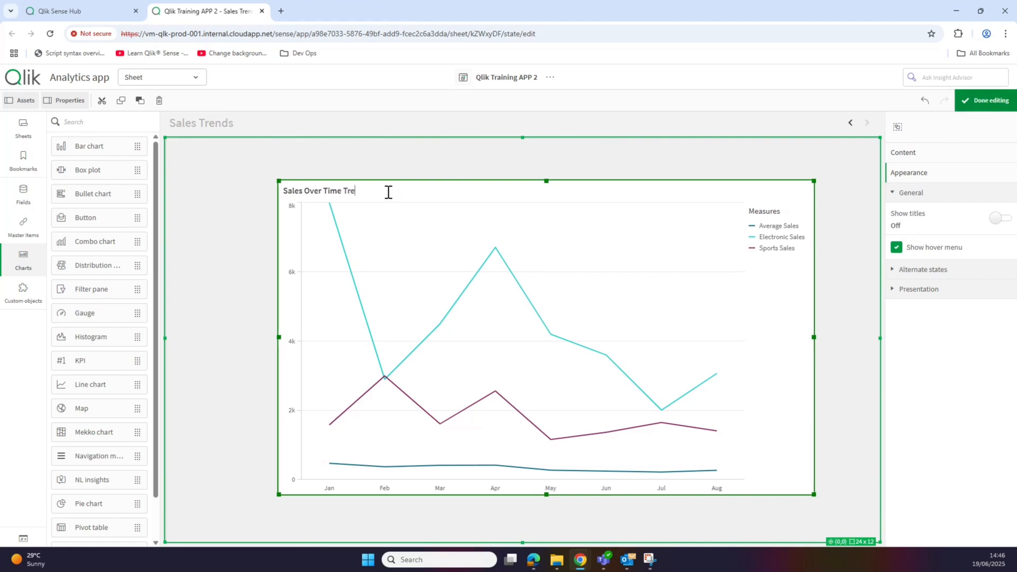
pyautogui.click(964, 101)
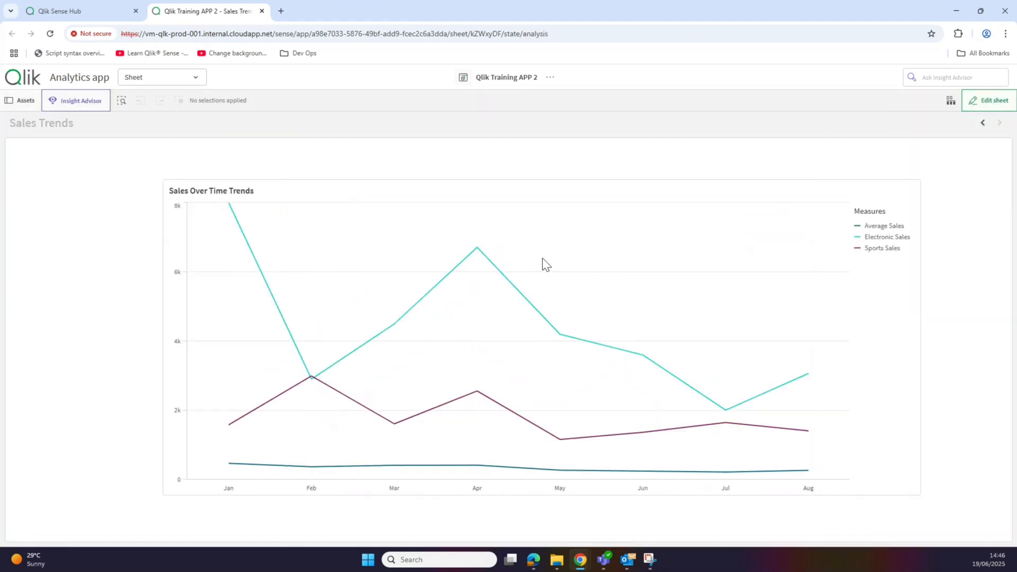
pyautogui.click(987, 102)
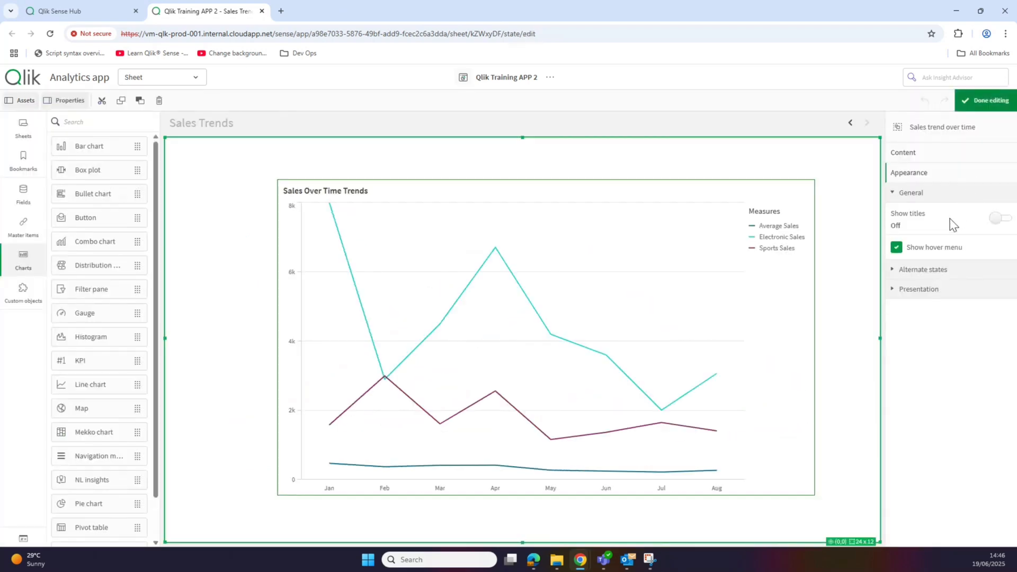
# - Review the line chart's Presentation and Colors and legend settings, preview the sheet and return to editing
pyautogui.click(918, 153)
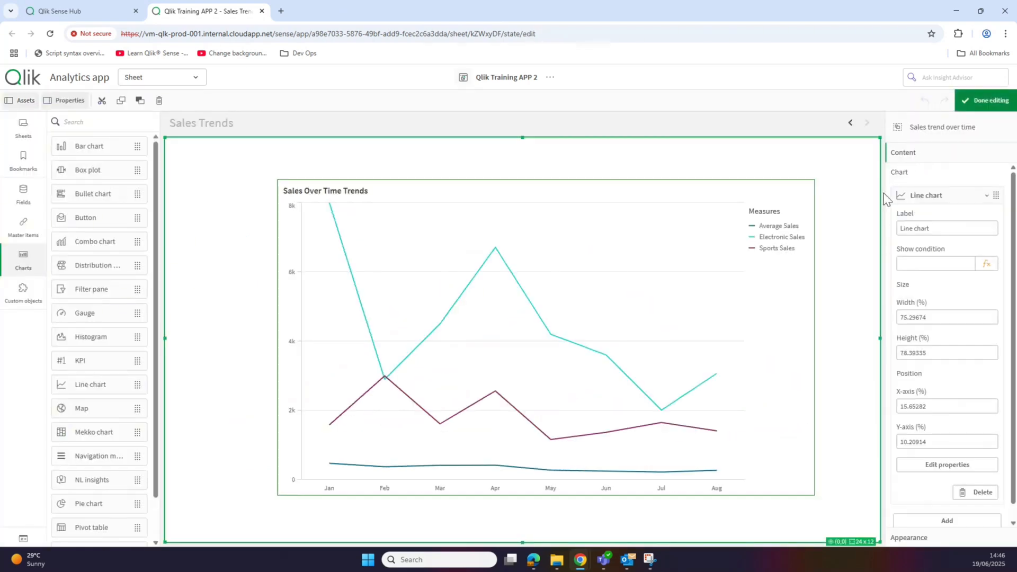
pyautogui.click(938, 465)
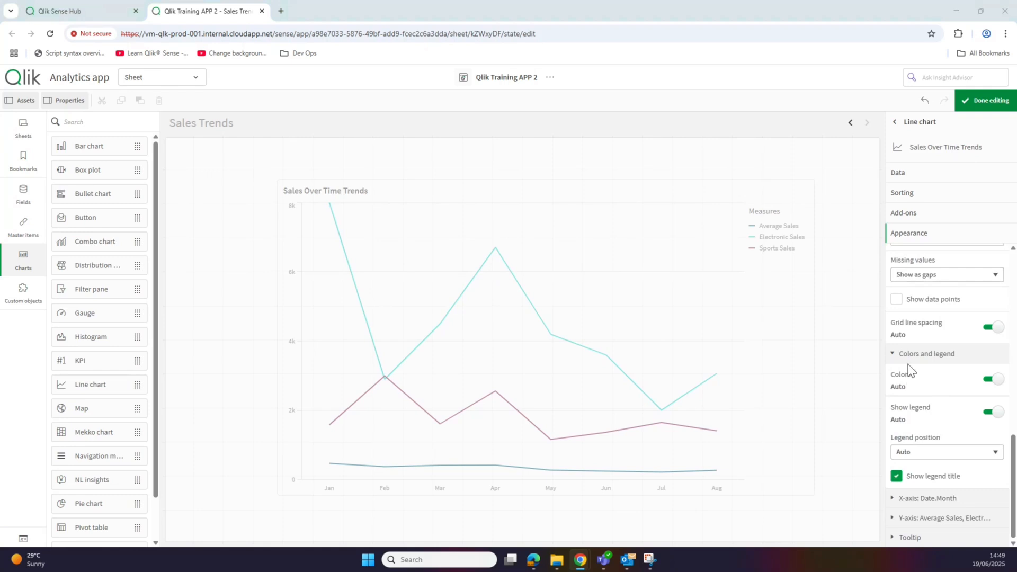
pyautogui.click(994, 331)
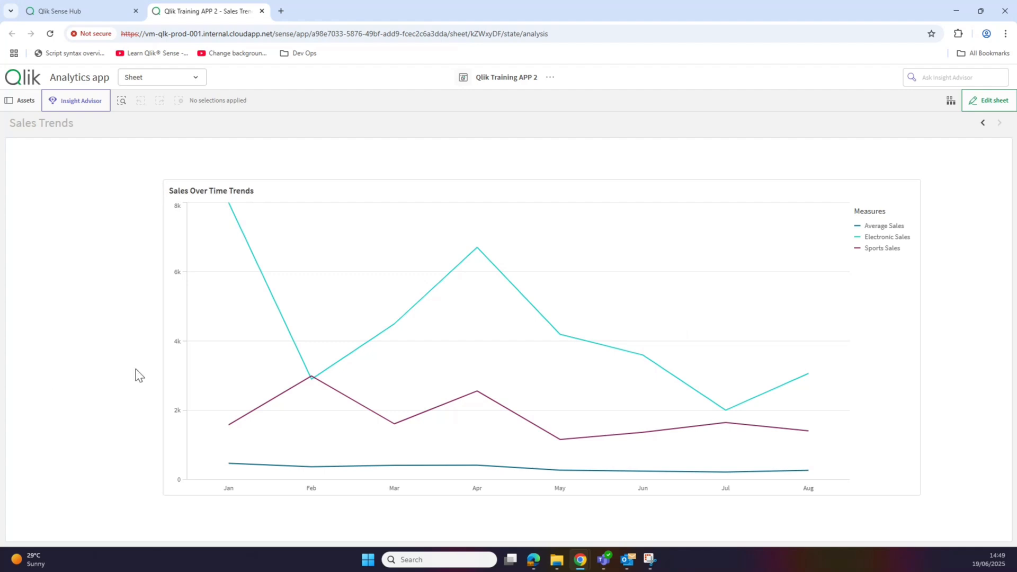
pyautogui.click(989, 100)
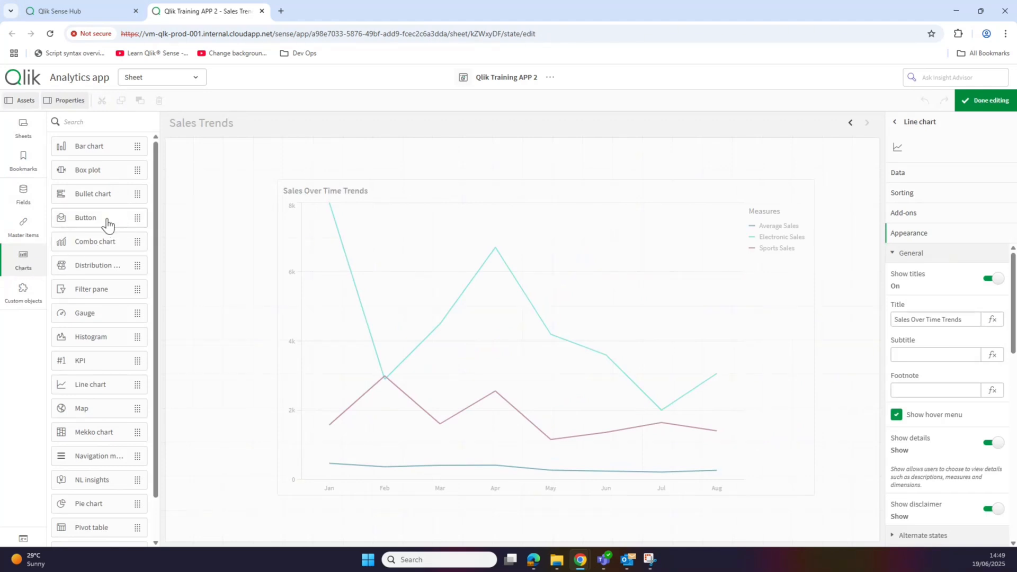
# - Enlarge and reposition the line chart to fill most of the layout container, leaving a free strip above it
pyautogui.moveTo(108, 226)
pyautogui.mouseDown()
pyautogui.moveTo(300, 207)
pyautogui.moveTo(241, 194)
pyautogui.moveTo(182, 242)
pyautogui.moveTo(105, 224)
pyautogui.mouseUp()
pyautogui.click(850, 158)
pyautogui.click(799, 191)
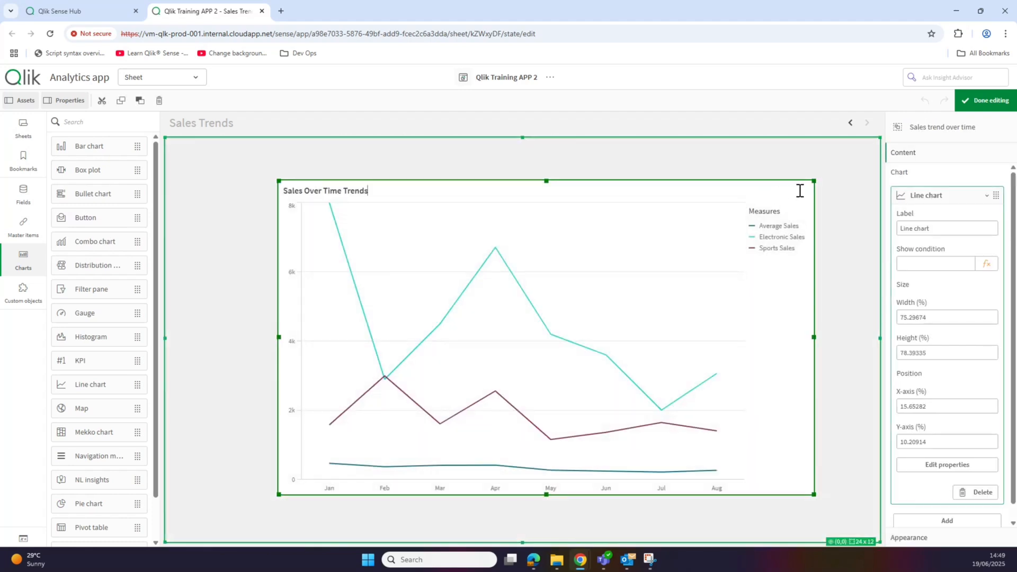
pyautogui.moveTo(814, 337); pyautogui.dragTo(865, 337)
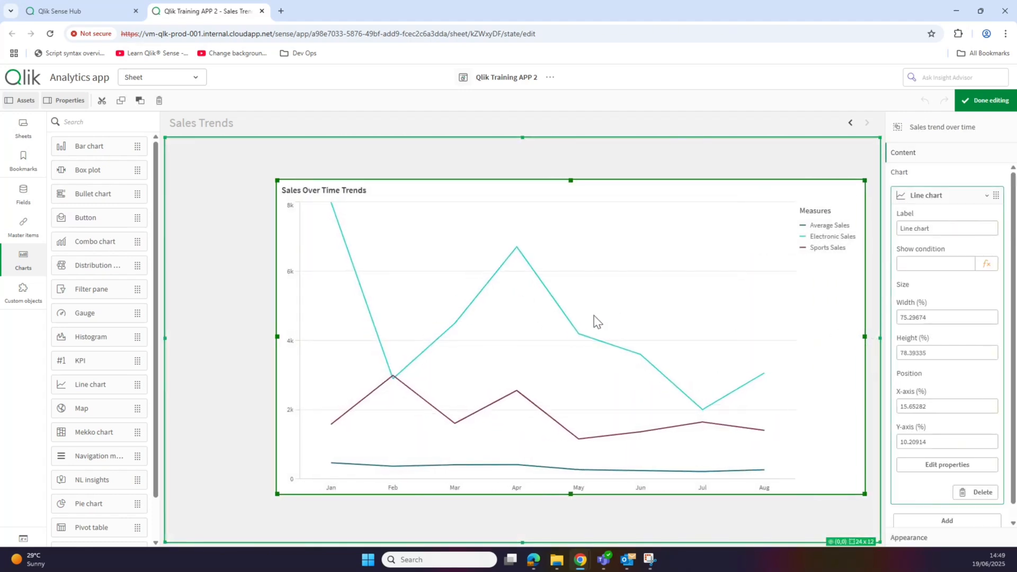
pyautogui.moveTo(594, 321); pyautogui.dragTo(522, 327)
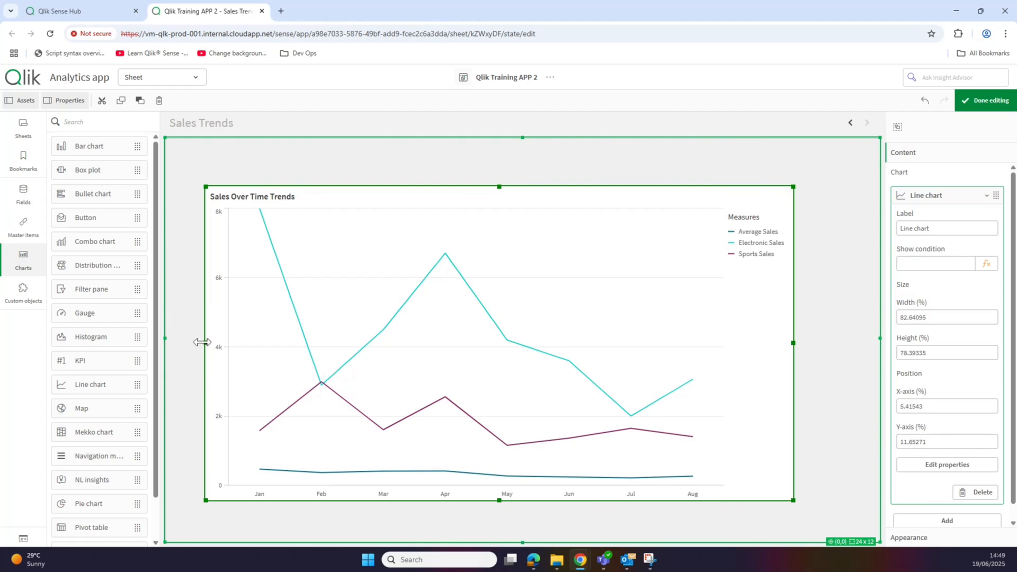
pyautogui.moveTo(201, 342)
pyautogui.mouseDown()
pyautogui.moveTo(171, 340)
pyautogui.moveTo(183, 342)
pyautogui.mouseUp()
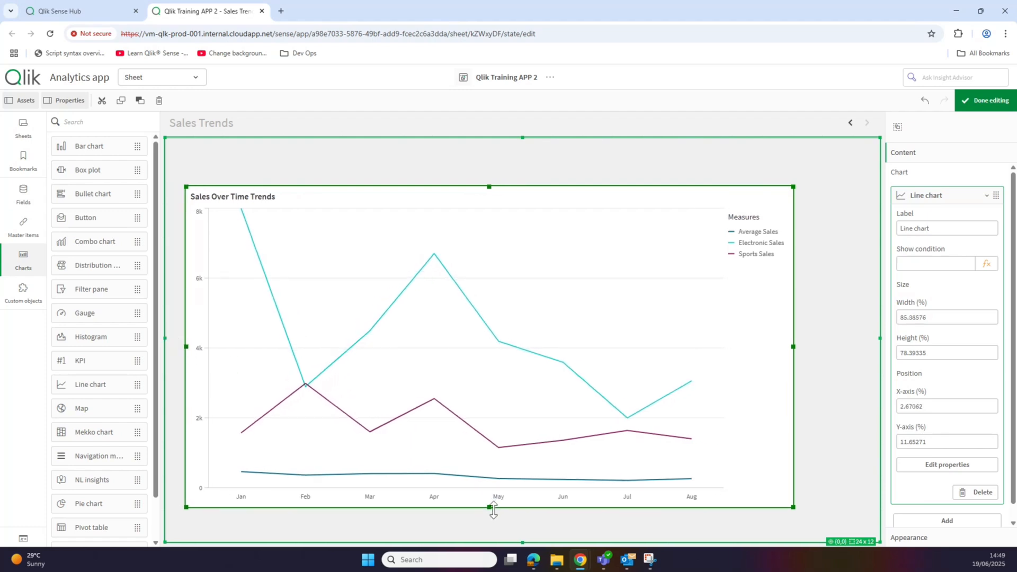
pyautogui.moveTo(493, 510); pyautogui.dragTo(494, 528)
pyautogui.moveTo(794, 357); pyautogui.dragTo(860, 349)
# - Add two Button objects to the layout container and offset the front one to about X 22.8%, Y 23.4%
pyautogui.click(931, 198)
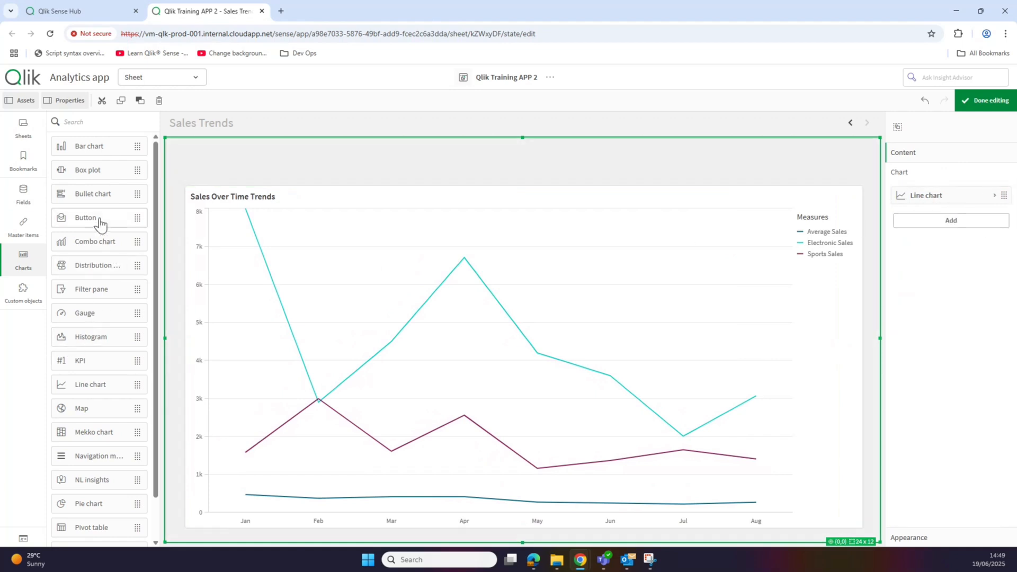
pyautogui.click(932, 222)
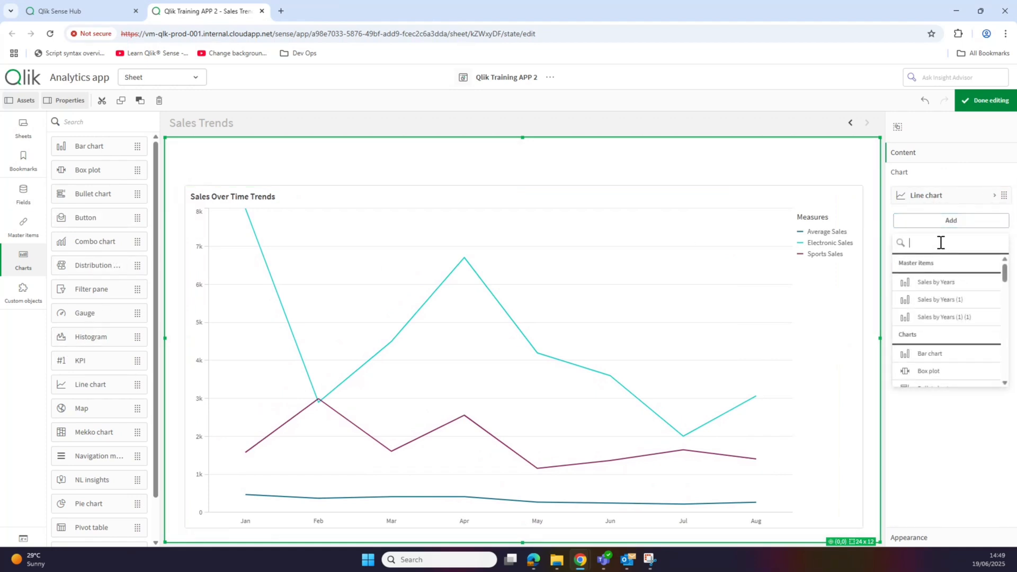
pyautogui.write('button')
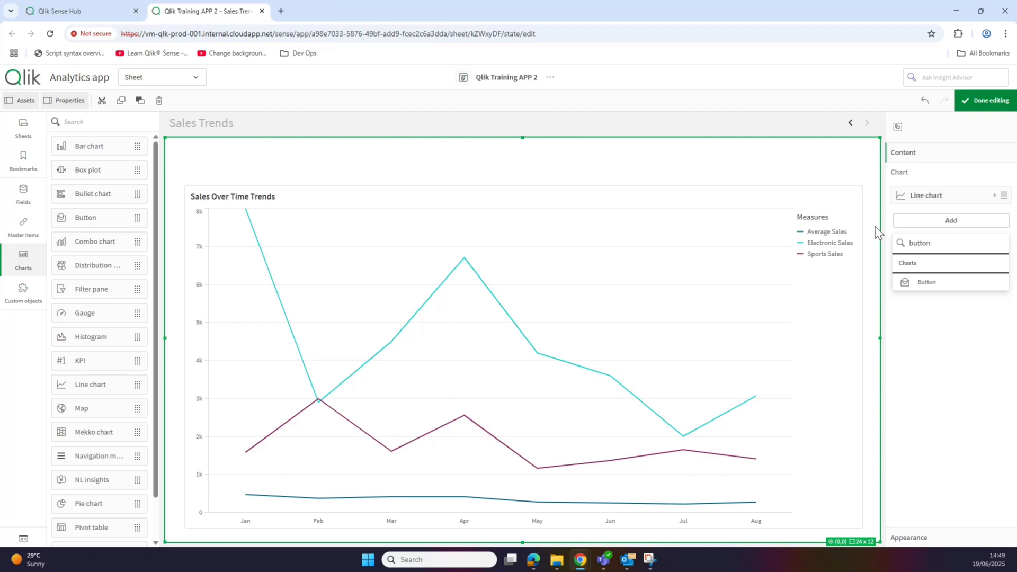
pyautogui.click(931, 289)
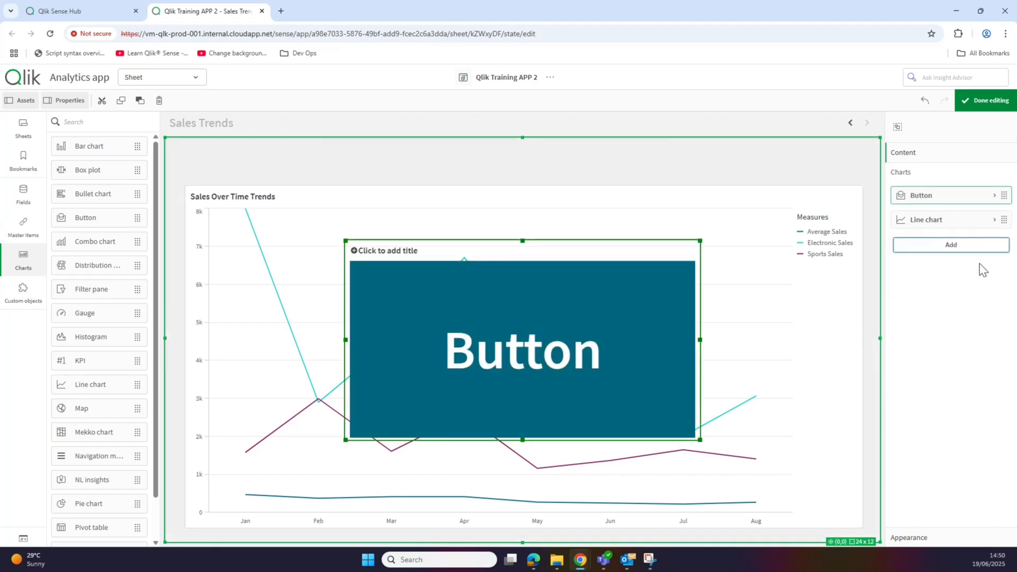
pyautogui.click(954, 223)
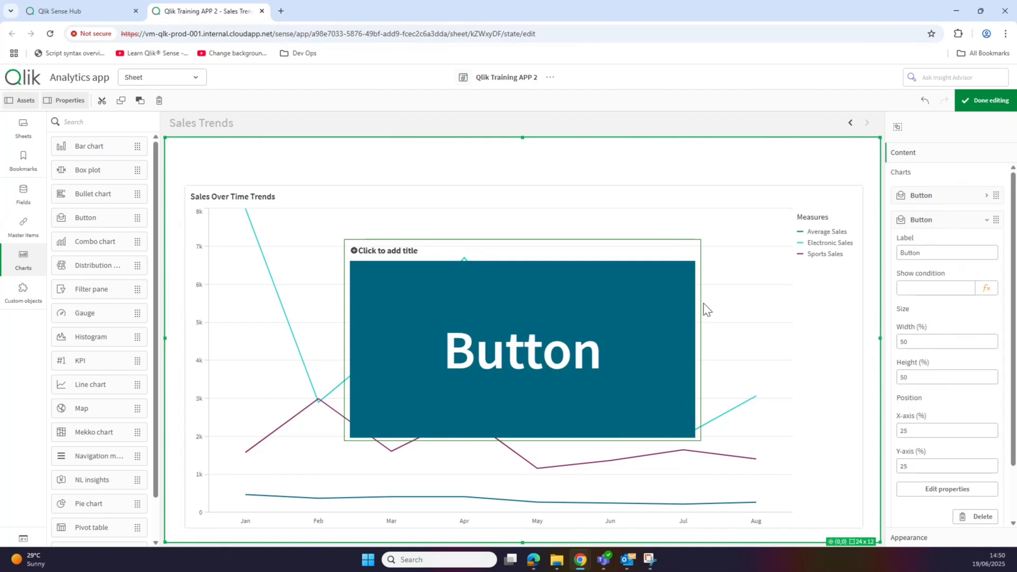
pyautogui.moveTo(620, 318); pyautogui.dragTo(572, 343)
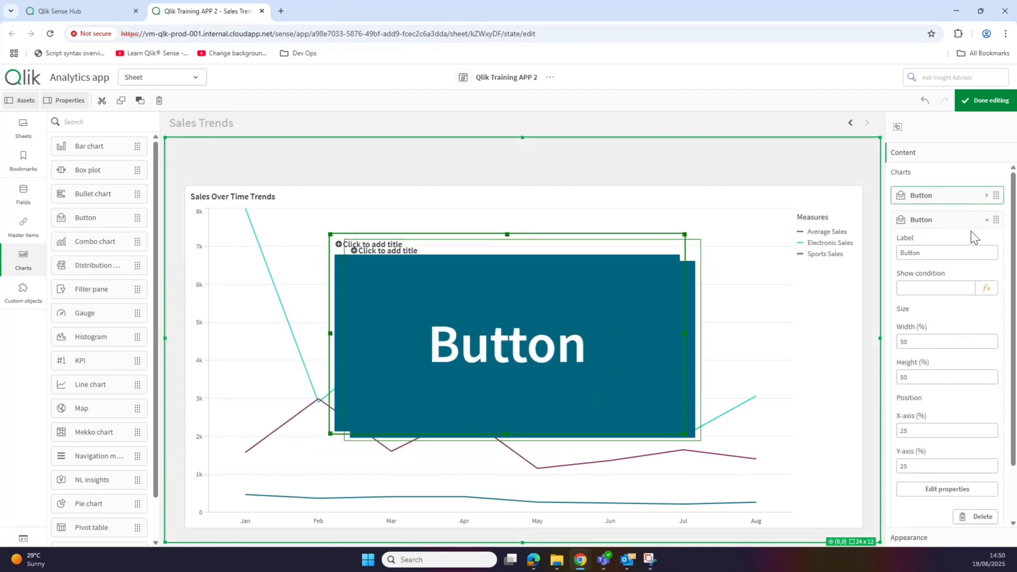
# - Turn off Show titles for the front button, preview the sheet and return to the container's content settings
pyautogui.click(956, 206)
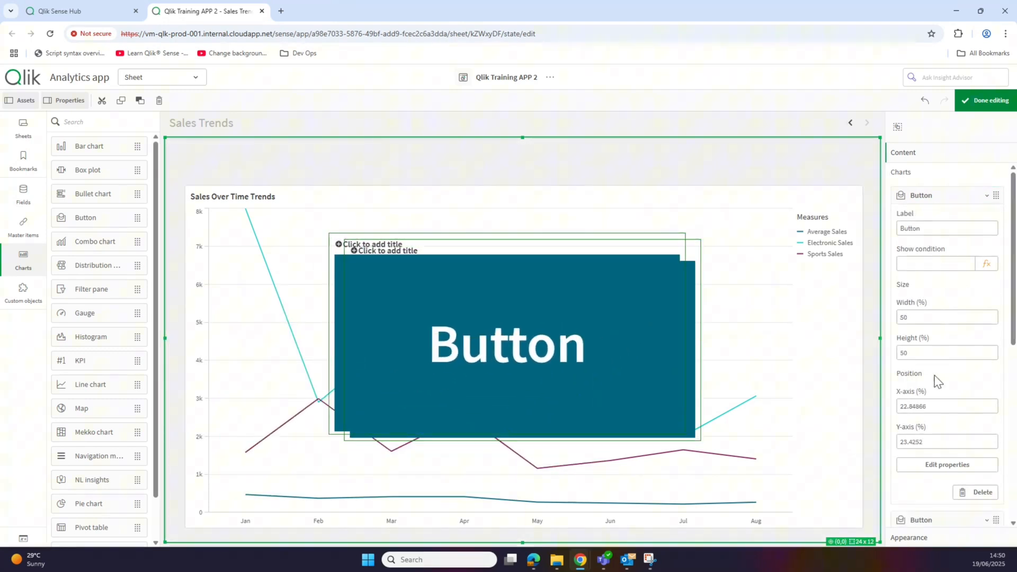
pyautogui.click(935, 466)
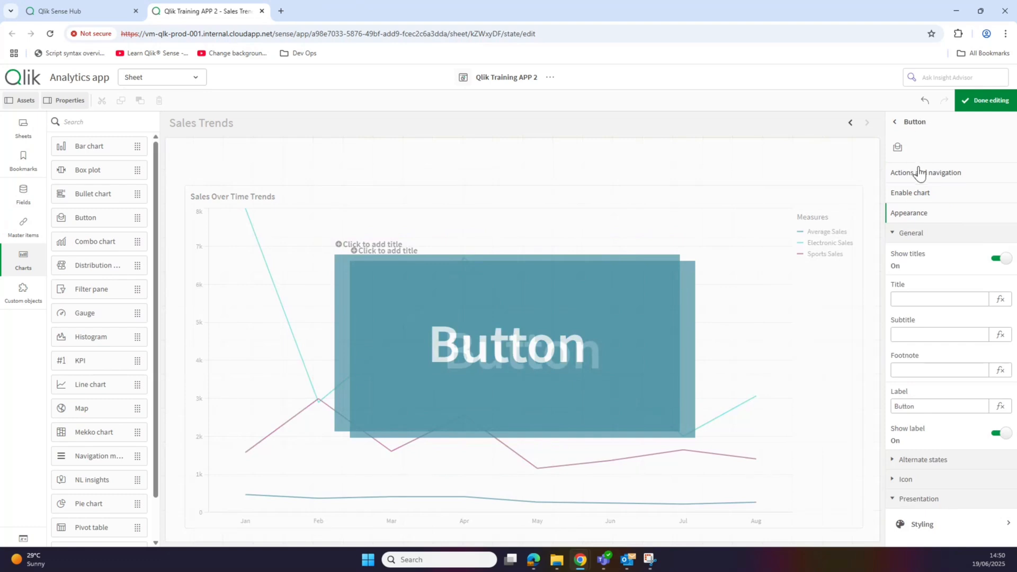
pyautogui.click(996, 264)
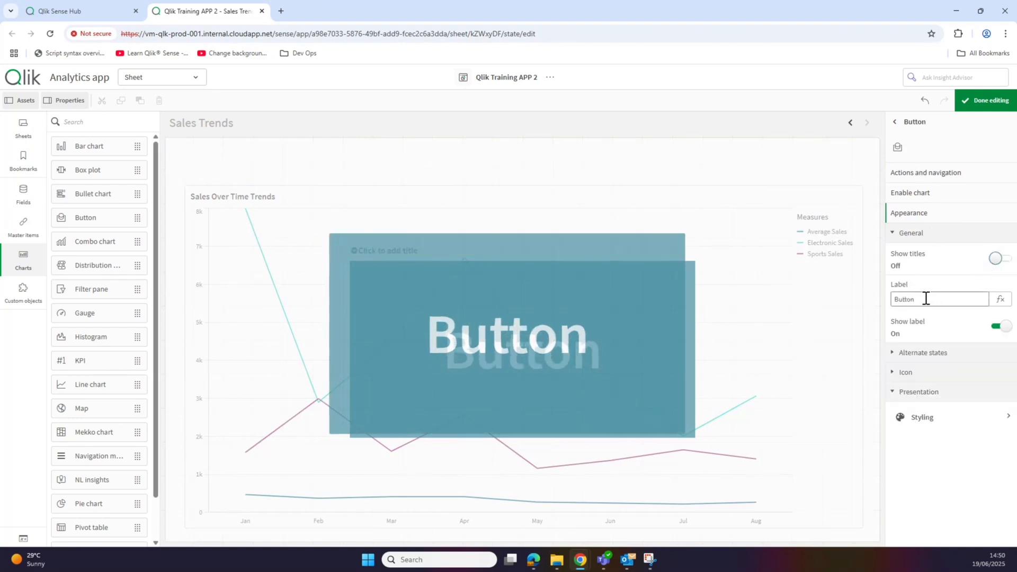
pyautogui.click(986, 101)
pyautogui.click(988, 100)
pyautogui.click(902, 124)
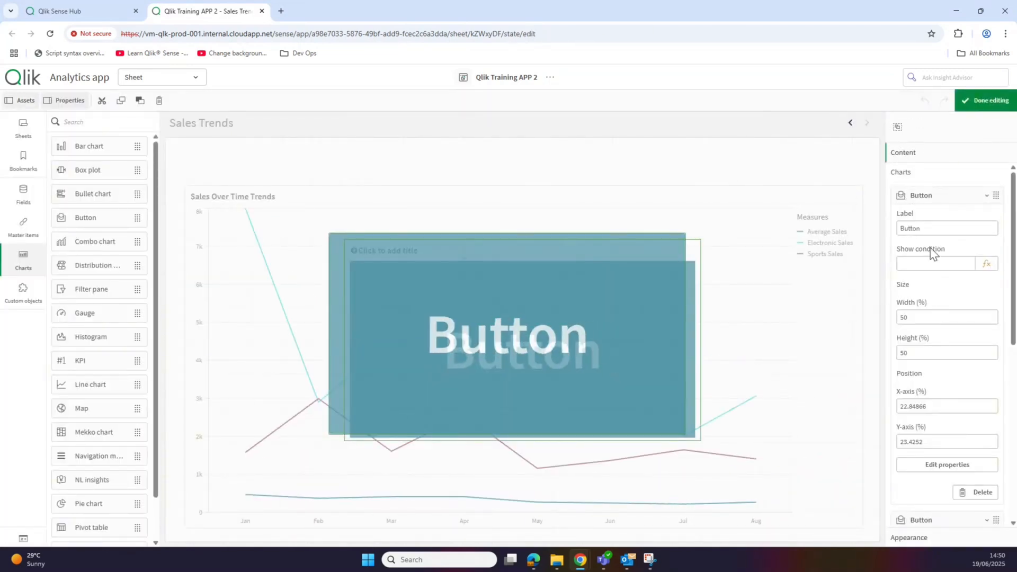
# - Rename the front button 'Sports Button' in the layout container's content list
pyautogui.click(941, 220)
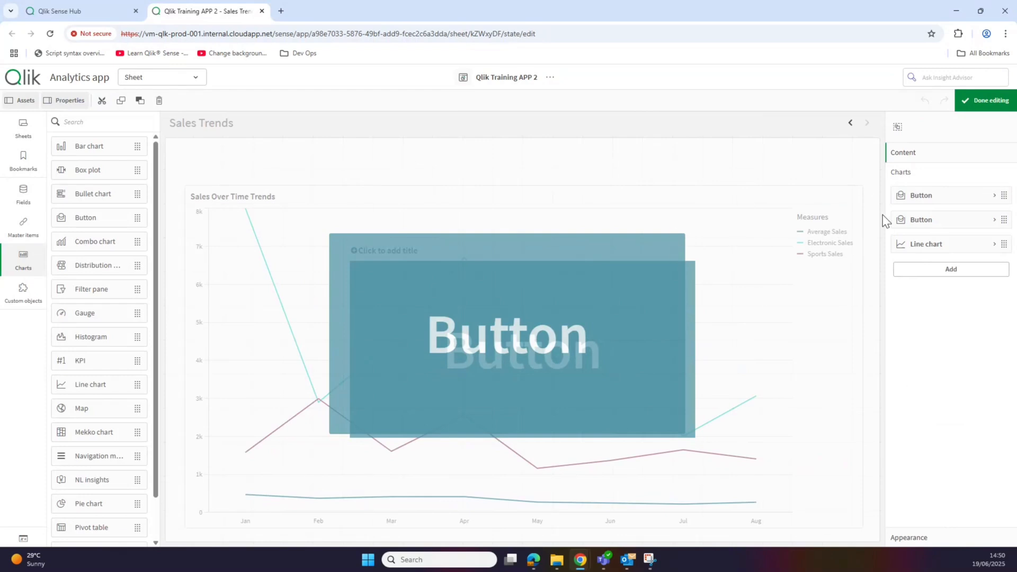
pyautogui.click(925, 199)
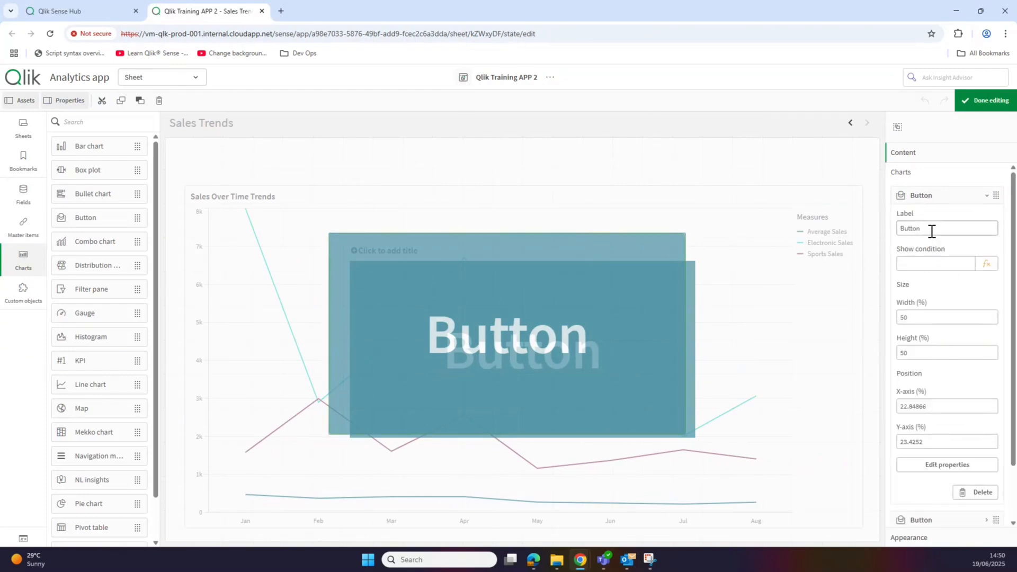
pyautogui.moveTo(932, 231); pyautogui.dragTo(867, 227)
pyautogui.press('BackSpace')
pyautogui.click(960, 243)
pyautogui.click(951, 198)
# - Rename the second button 'Electronics Button' in the layout container's content list
pyautogui.click(949, 225)
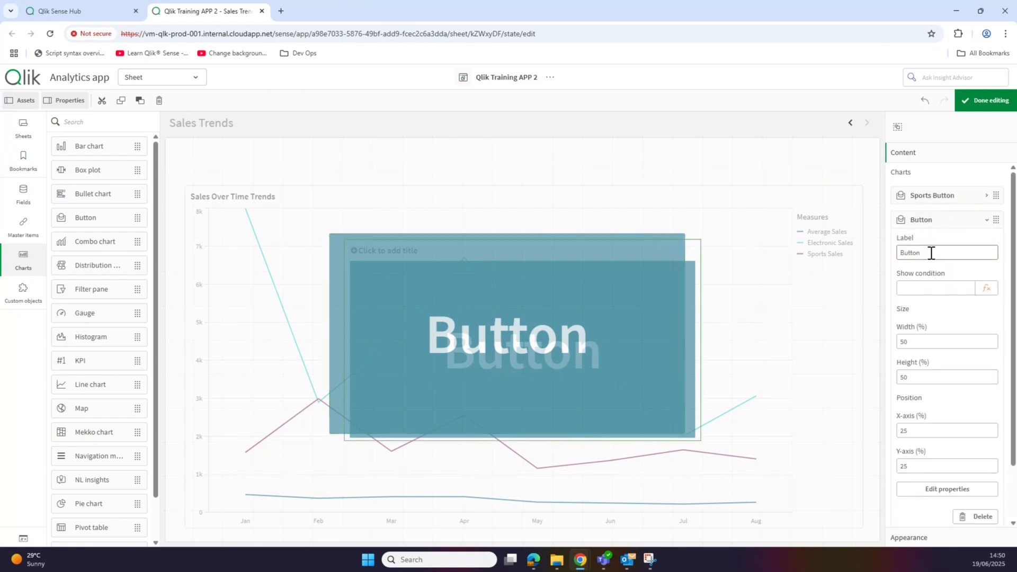
pyautogui.doubleClick(932, 254)
pyautogui.write('Electric')
pyautogui.press('BackSpace')
pyautogui.press('BackSpace')
pyautogui.write('onics Button')
pyautogui.click(926, 222)
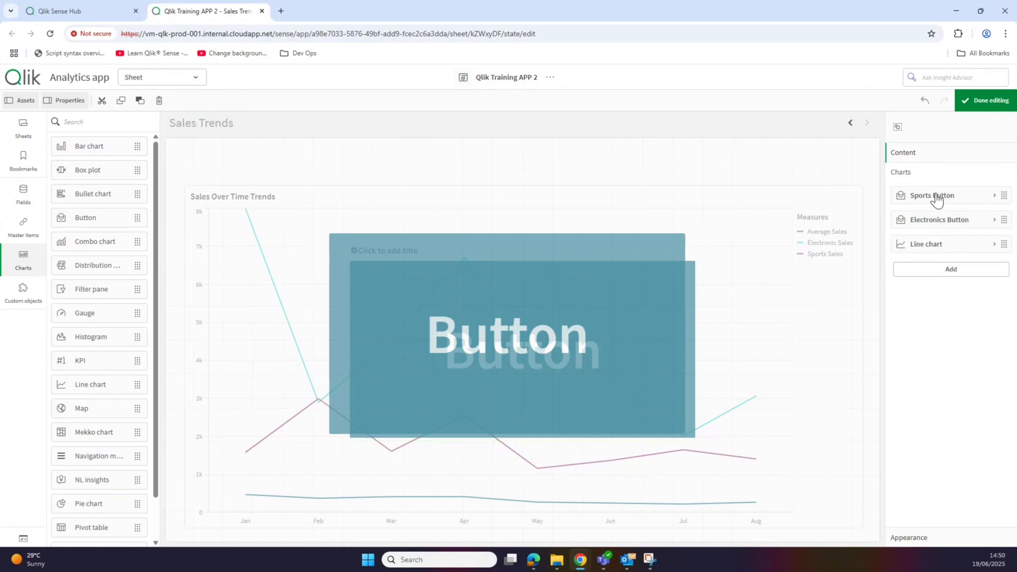
# - Set the Sports Button's appearance label to 'Sports Sales' and preview the sheet
pyautogui.click(937, 196)
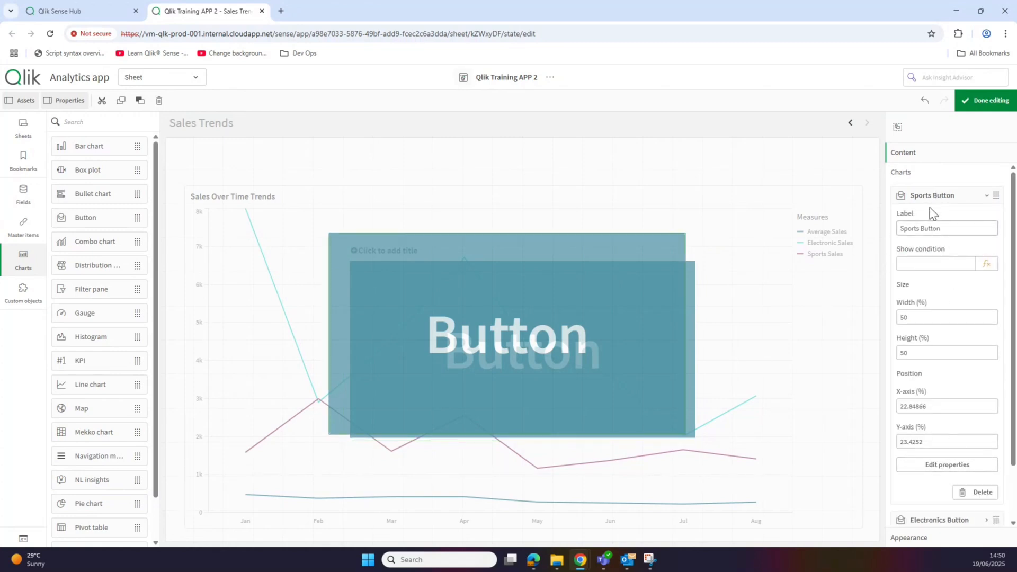
pyautogui.click(961, 104)
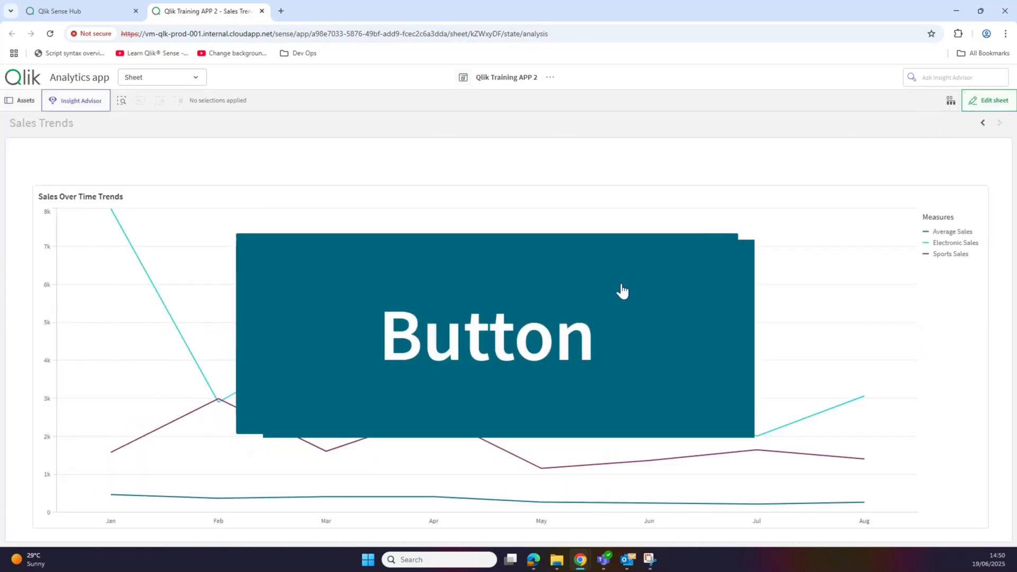
pyautogui.click(975, 106)
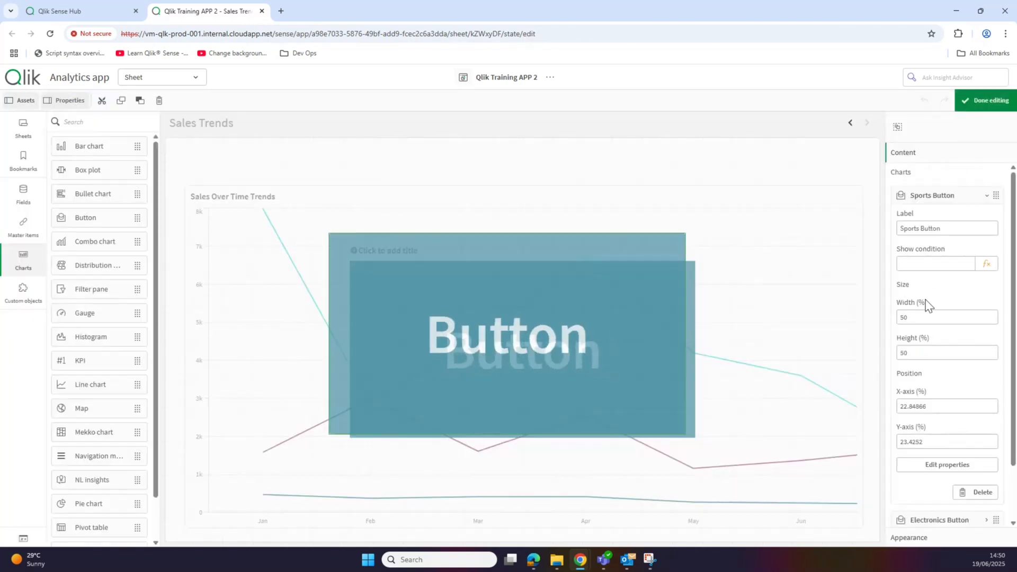
pyautogui.click(934, 466)
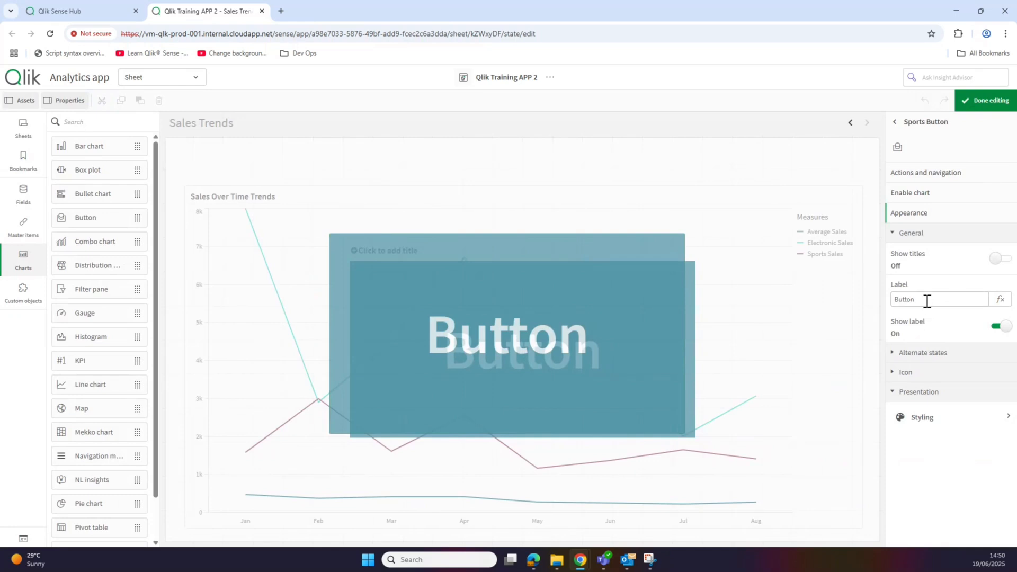
pyautogui.click(921, 236)
pyautogui.click(925, 238)
pyautogui.moveTo(921, 300); pyautogui.dragTo(893, 295)
pyautogui.press('BackSpace')
pyautogui.write('Sports Sales')
pyautogui.press('Return')
pyautogui.click(974, 102)
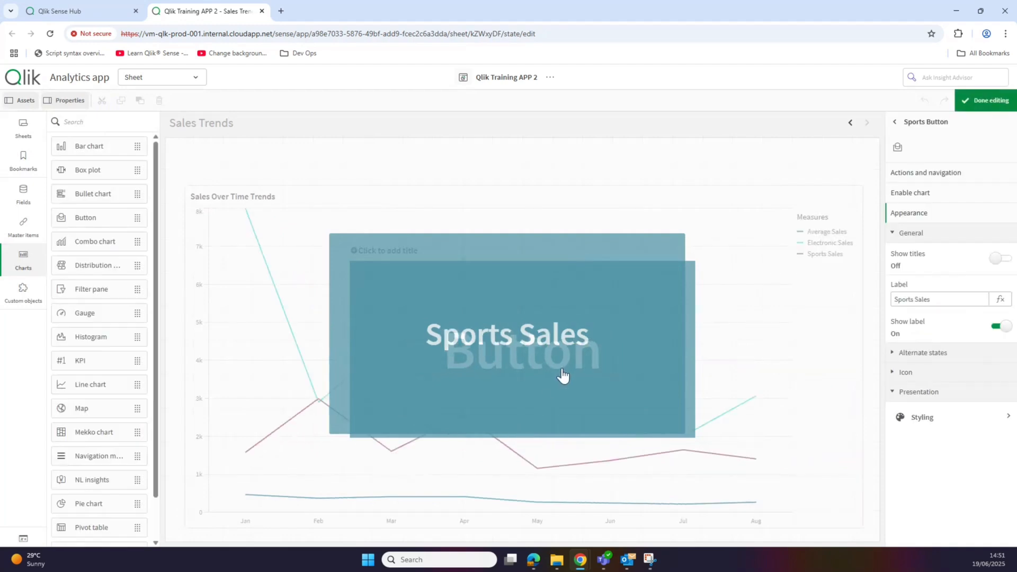
# - Resize the Sports Sales button to a narrow banner spanning the strip above the line chart's left part
pyautogui.moveTo(685, 440); pyautogui.dragTo(278, 180)
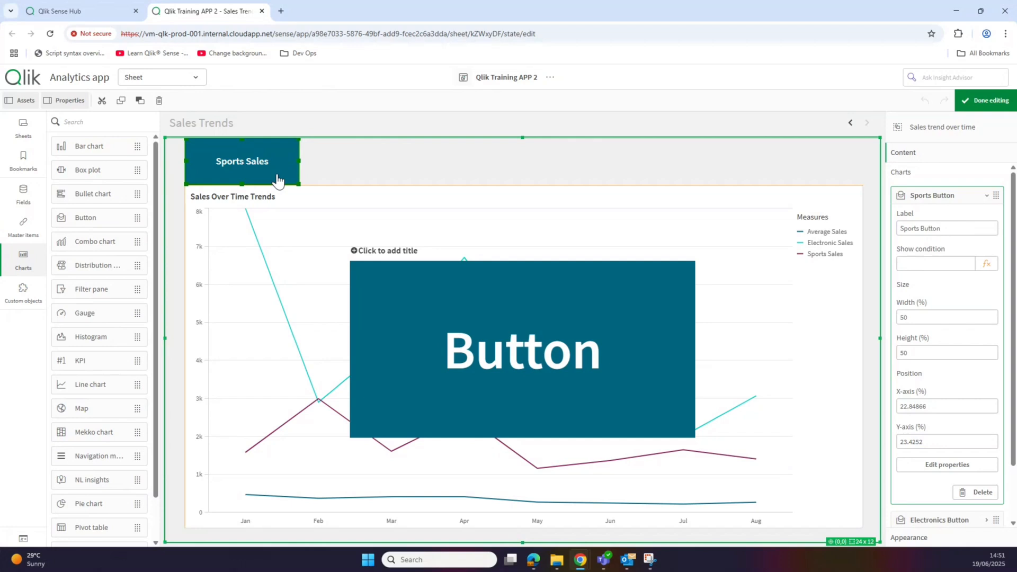
pyautogui.moveTo(264, 168); pyautogui.dragTo(461, 179)
pyautogui.click(946, 195)
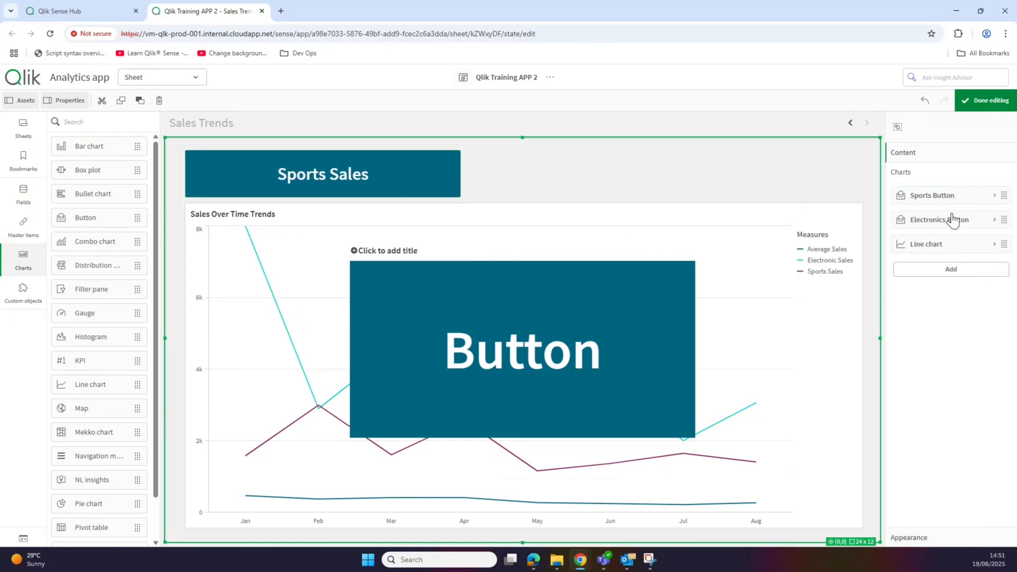
# - Open the Electronics Button's properties from the layout container and turn off its titles
pyautogui.click(959, 219)
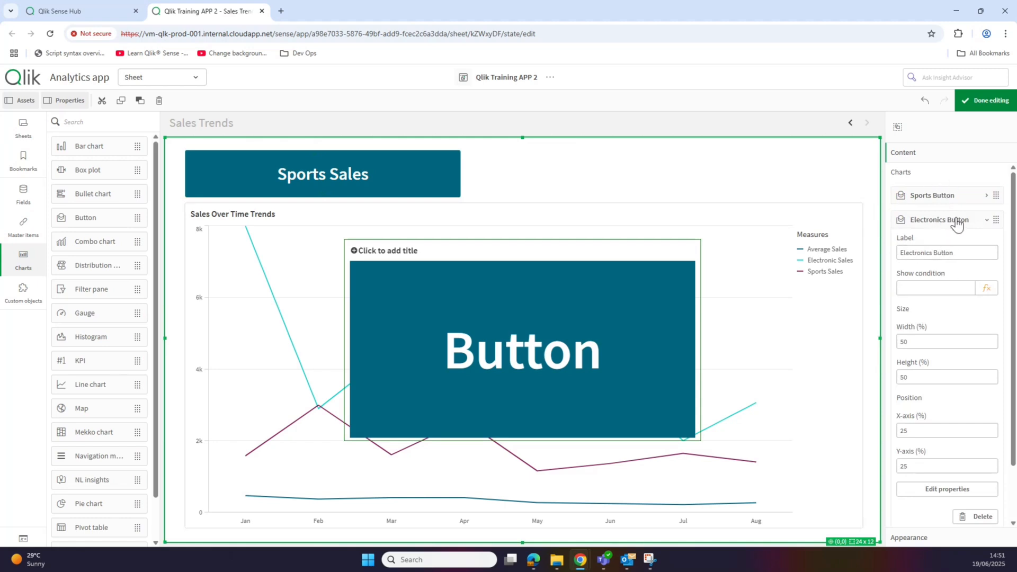
pyautogui.click(446, 192)
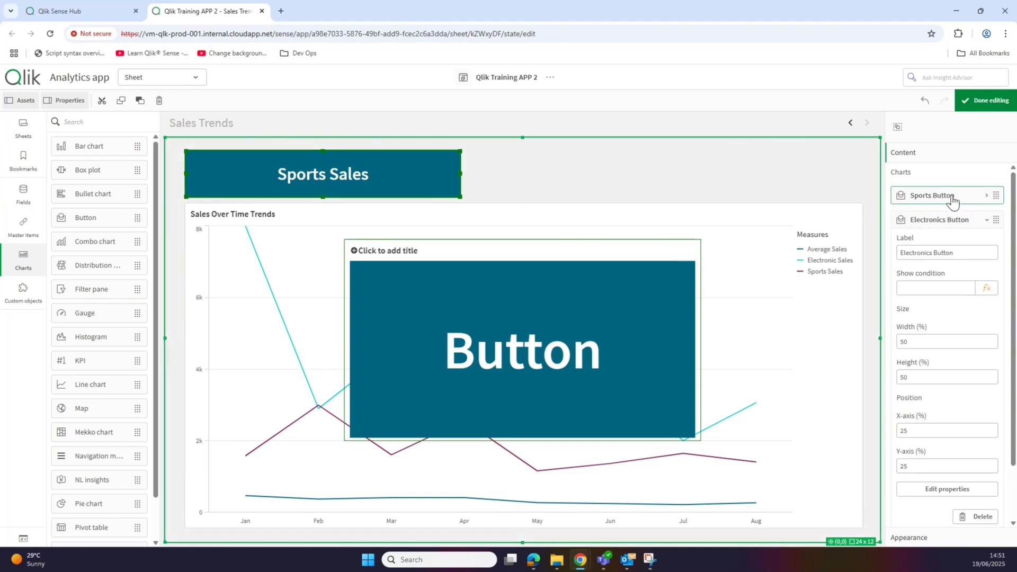
pyautogui.moveTo(655, 315); pyautogui.dragTo(658, 314)
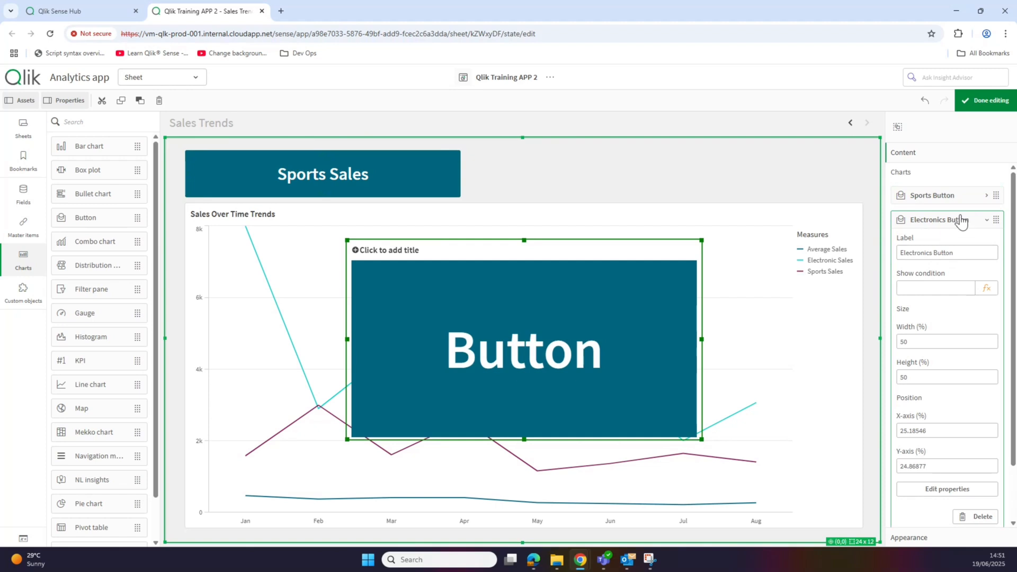
pyautogui.click(955, 490)
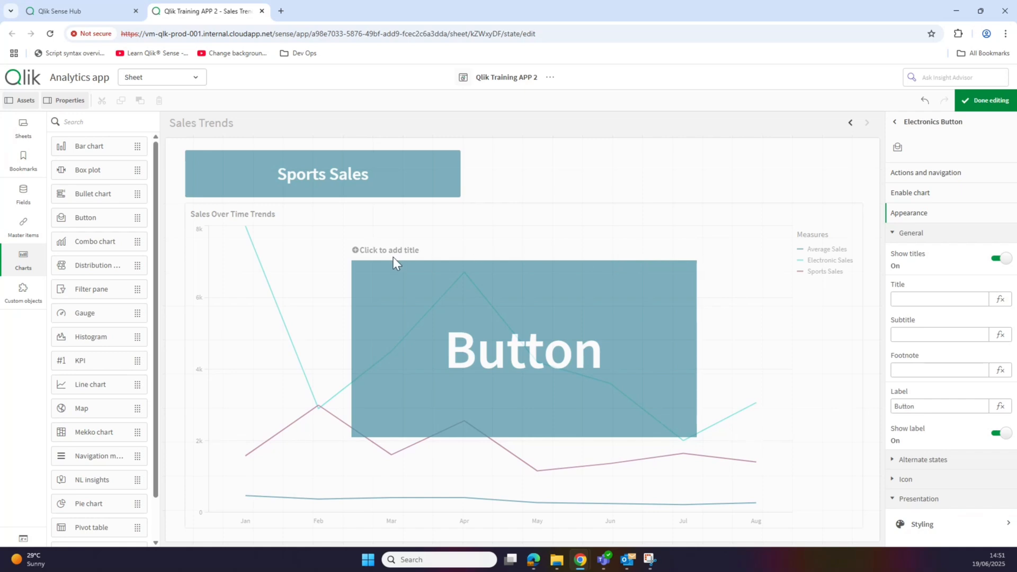
pyautogui.click(1000, 260)
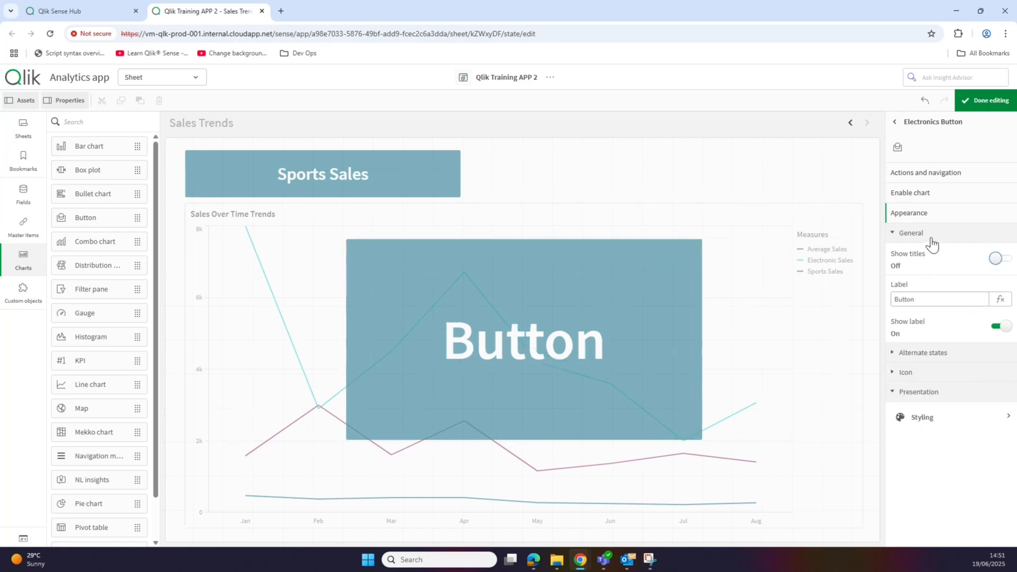
# - Set the Electronics Button's appearance label to 'Electronics Button'
pyautogui.click(915, 295)
pyautogui.moveTo(916, 300); pyautogui.dragTo(889, 301)
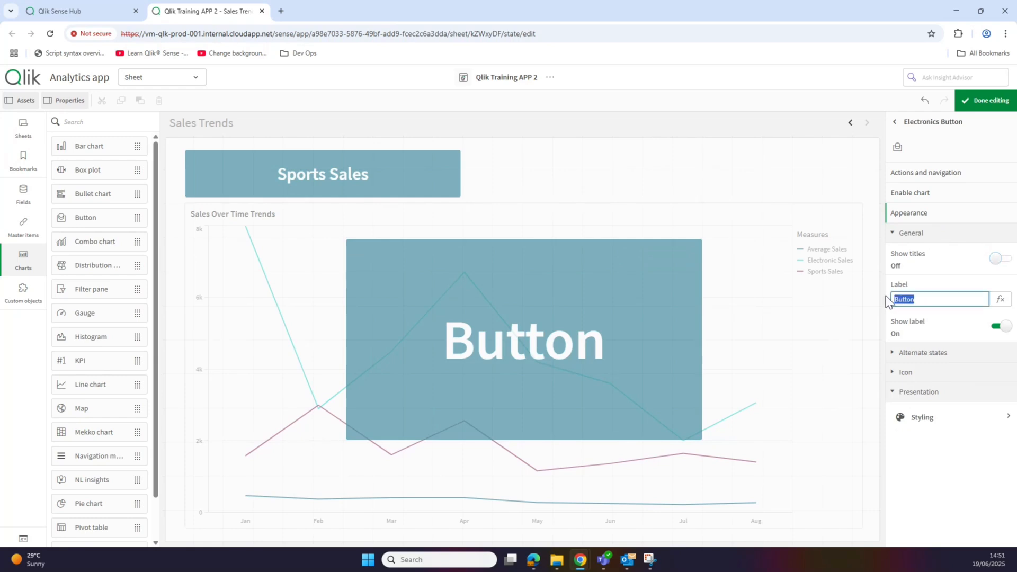
pyautogui.press('BackSpace')
pyautogui.write('Electrob')
pyautogui.press('Return')
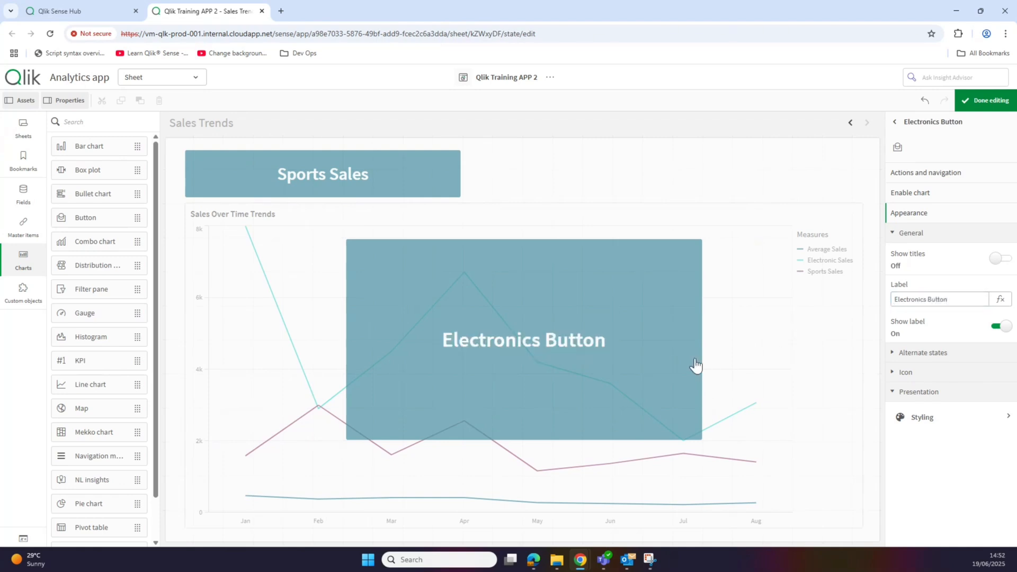
# - Shrink the Electronics Button to about 39% wide and 11% high above the chart's left part, and move the Sports Sales button to the right part
pyautogui.click(652, 371)
pyautogui.moveTo(627, 395); pyautogui.dragTo(460, 177)
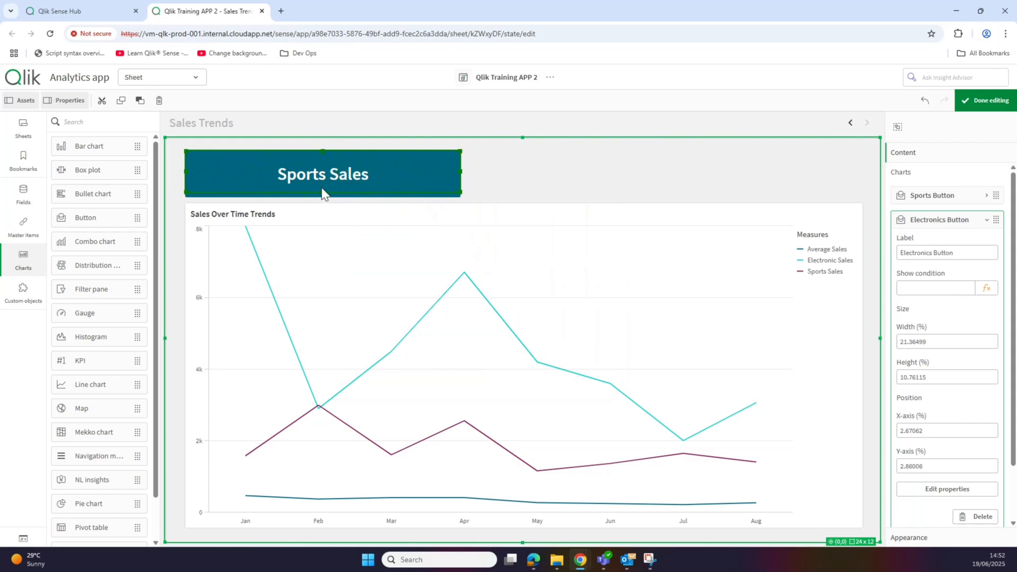
pyautogui.moveTo(348, 170); pyautogui.dragTo(726, 170)
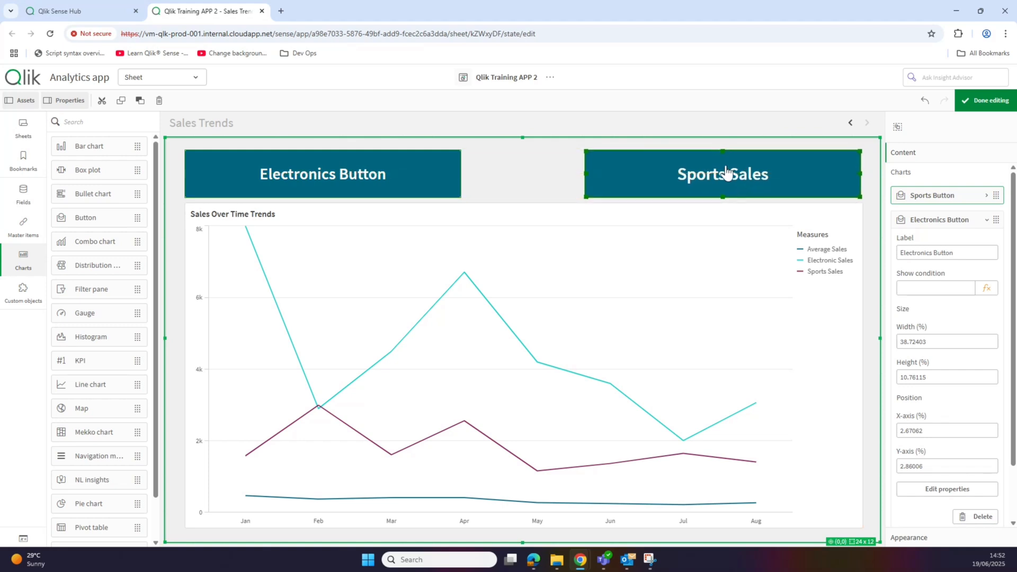
# - Widen both buttons toward each other, the Electronics Button to about 44% and Sports Sales by a similar amount, and preview the sheet
pyautogui.click(449, 174)
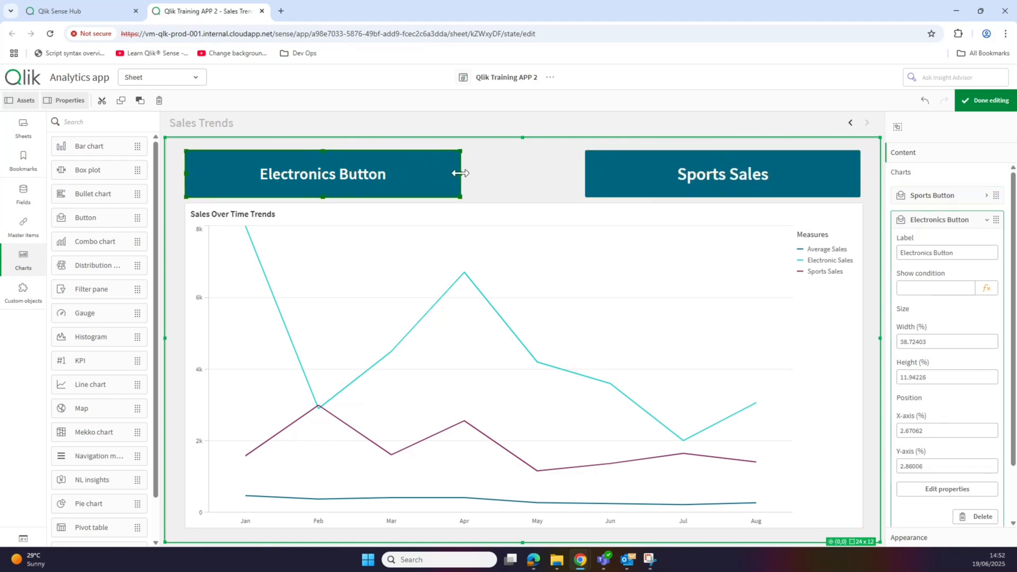
pyautogui.moveTo(462, 174); pyautogui.dragTo(500, 175)
pyautogui.click(587, 182)
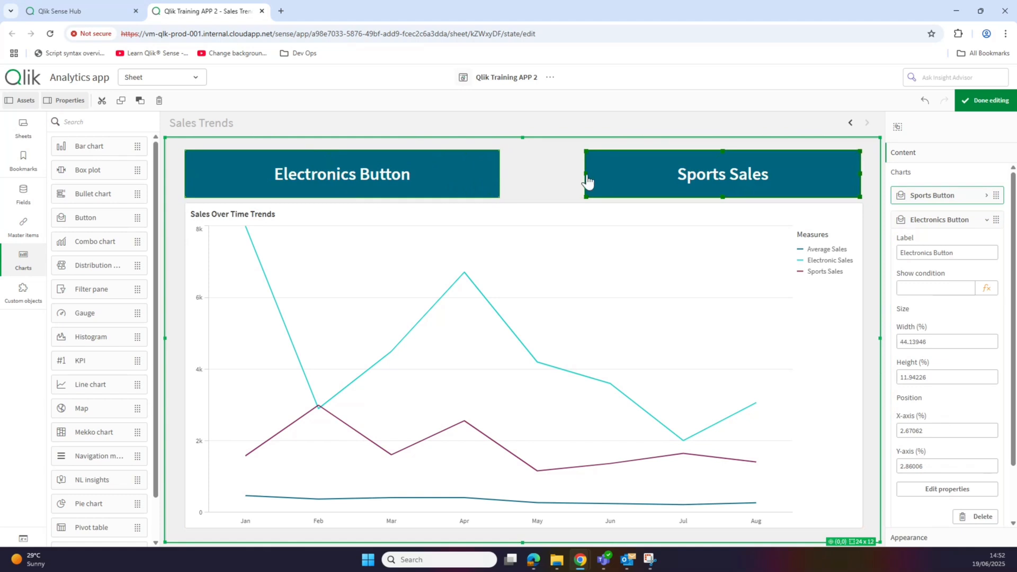
pyautogui.moveTo(587, 181); pyautogui.dragTo(544, 182)
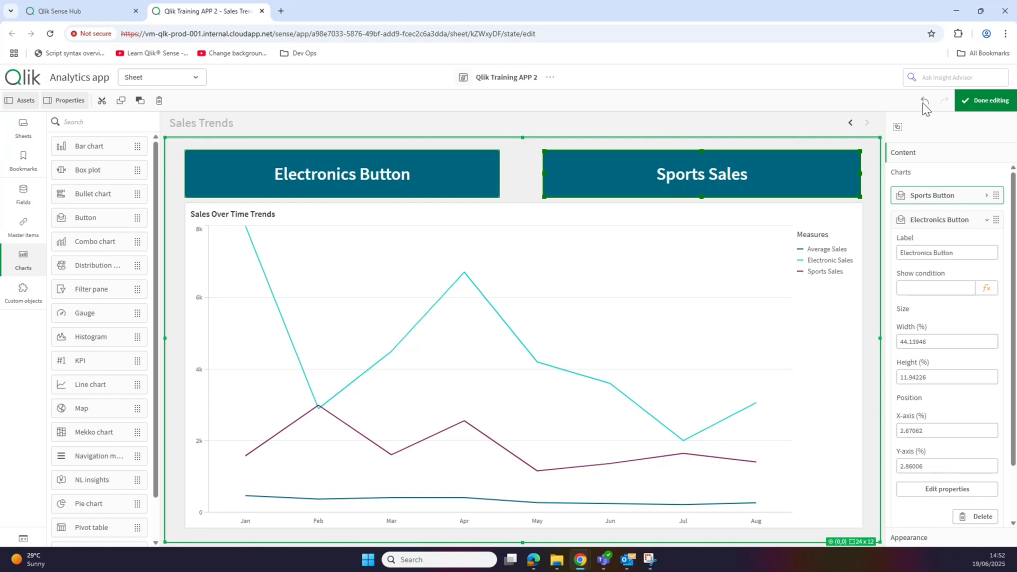
pyautogui.click(982, 104)
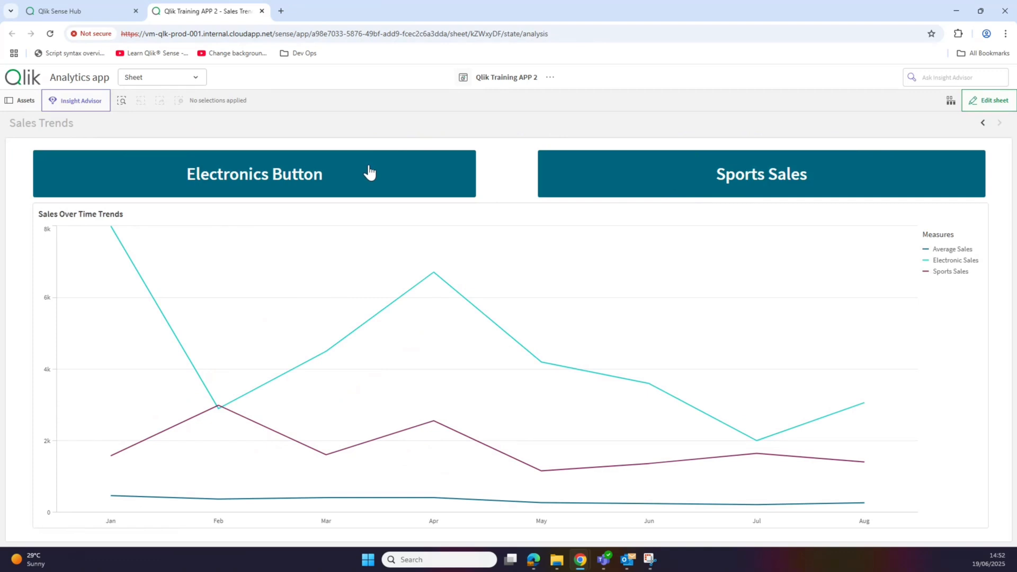
# - Return to editing the sheet and check the app's list of variables
pyautogui.click(991, 101)
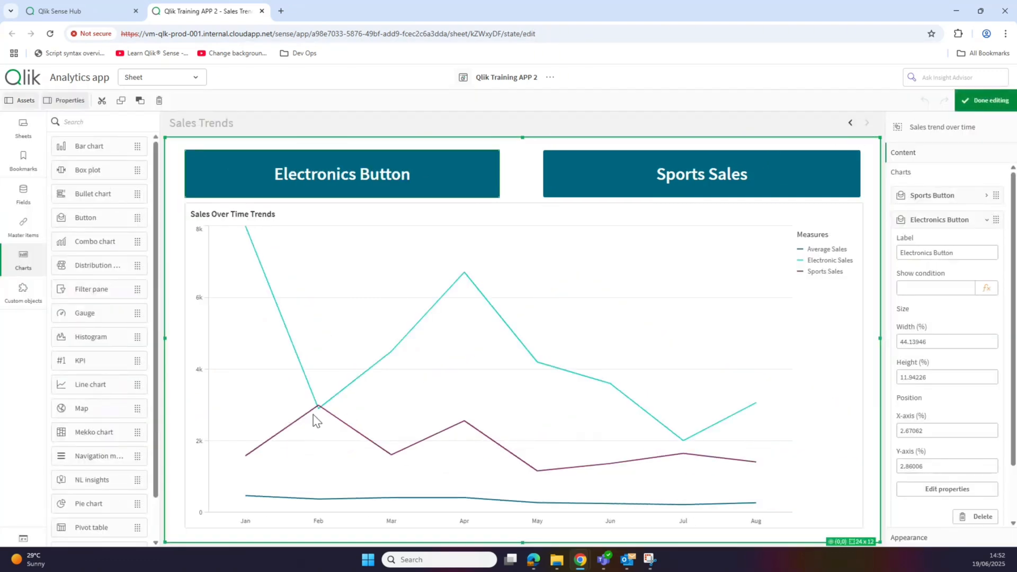
pyautogui.click(23, 538)
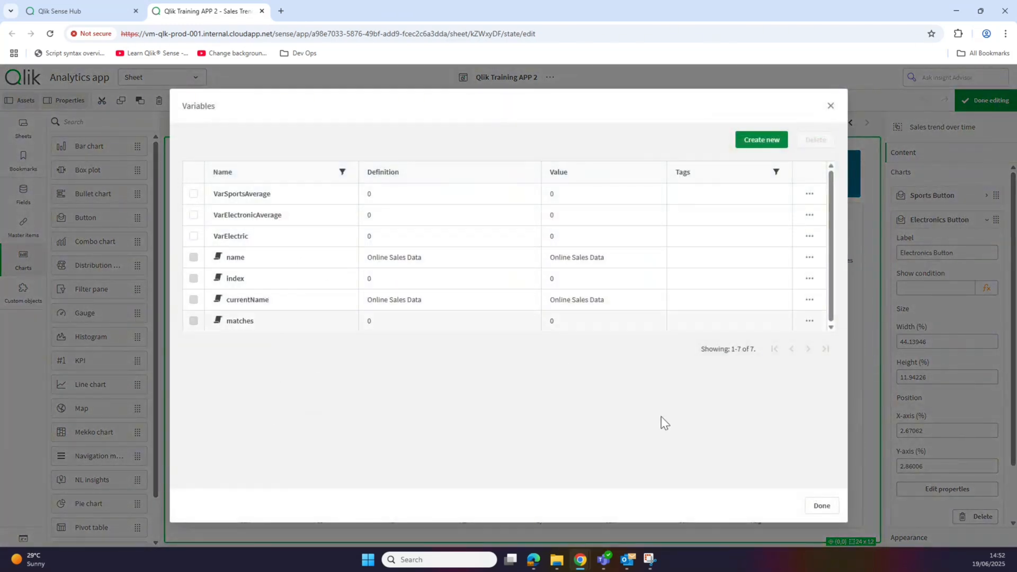
pyautogui.click(821, 506)
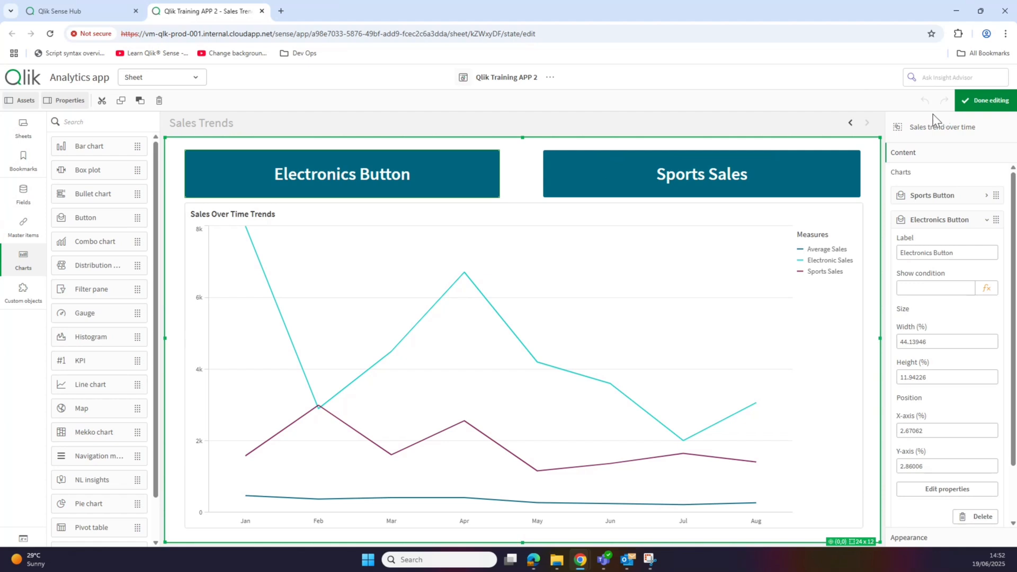
# - Add a 'Set variable value' action to the Electronics Button
pyautogui.click(469, 182)
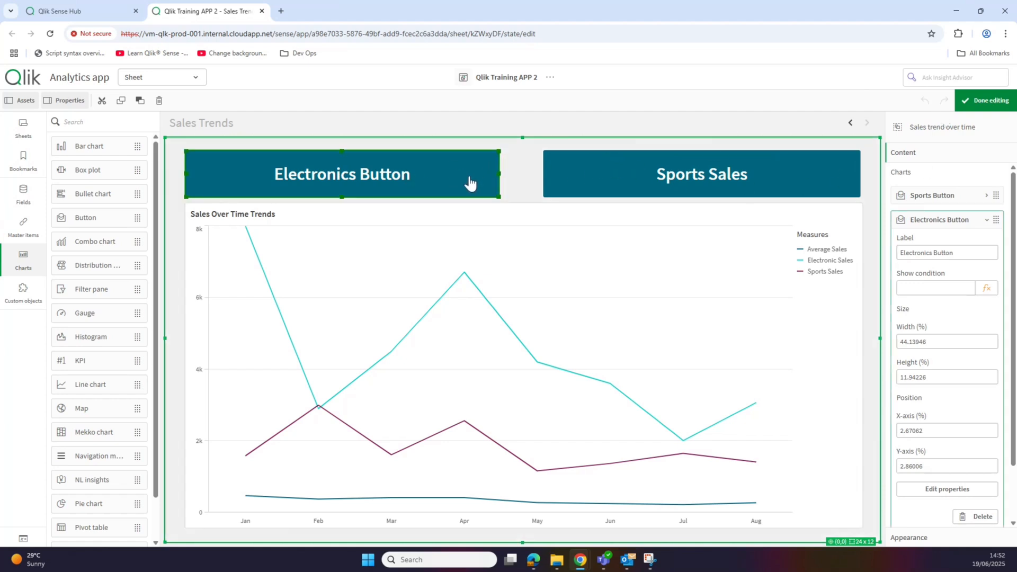
pyautogui.click(941, 490)
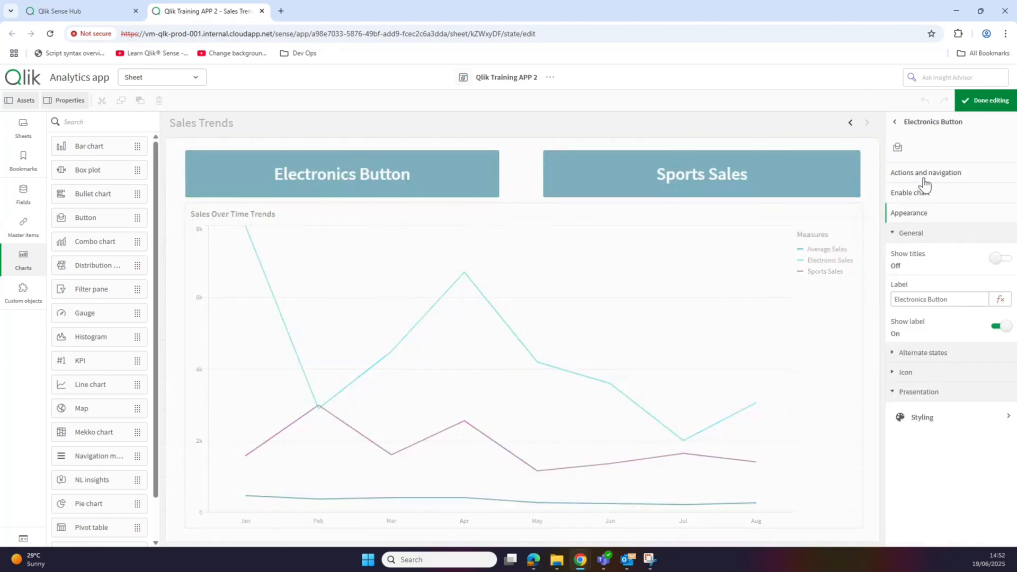
pyautogui.click(933, 176)
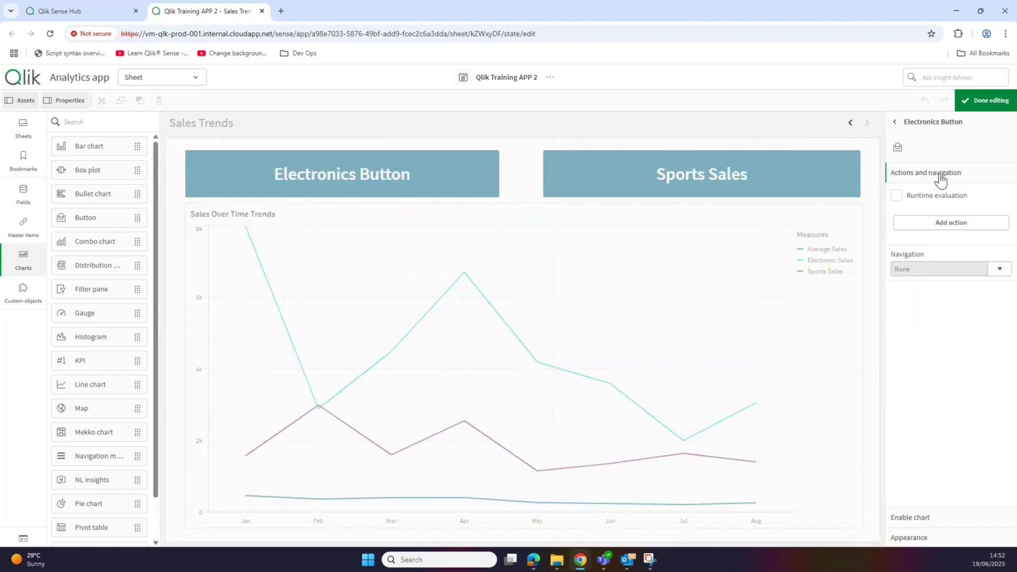
pyautogui.click(962, 225)
pyautogui.click(997, 291)
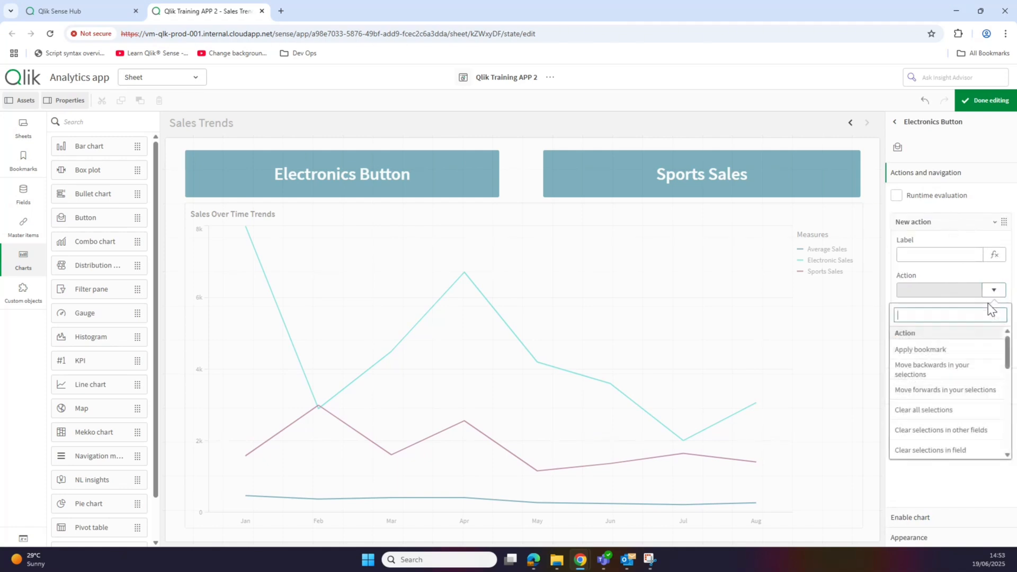
pyautogui.moveTo(1006, 341); pyautogui.dragTo(1007, 421)
pyautogui.click(983, 417)
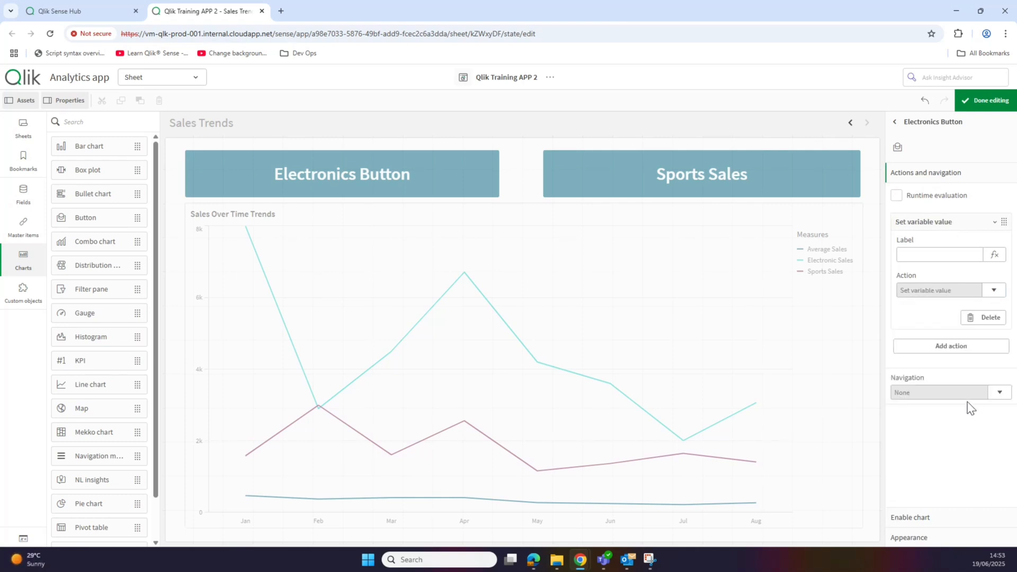
# - Make the Electronics Button's action set the variable VarElectric to 0, and finish editing the sheet
pyautogui.click(994, 326)
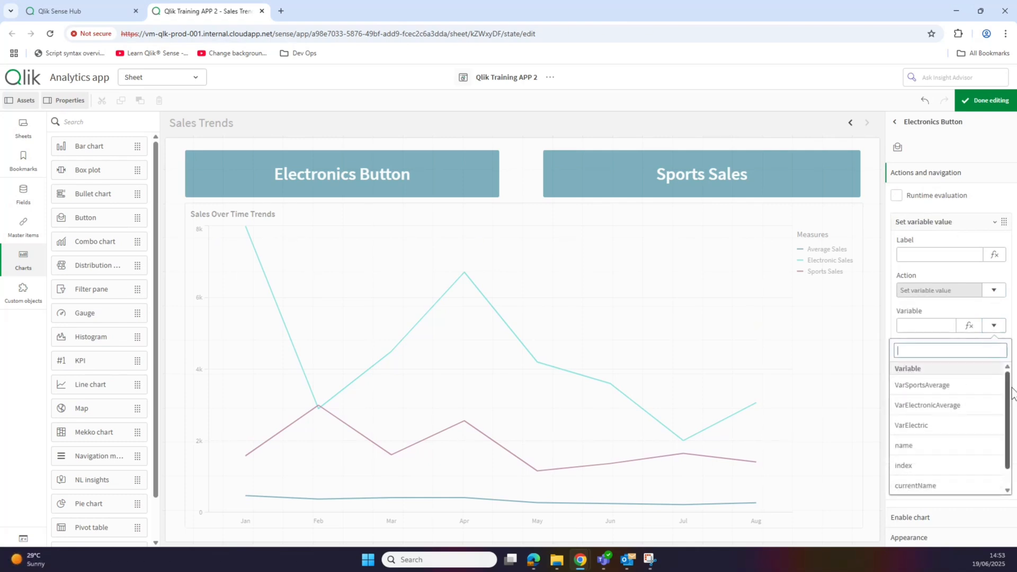
pyautogui.scroll(-2, 1009, 408)
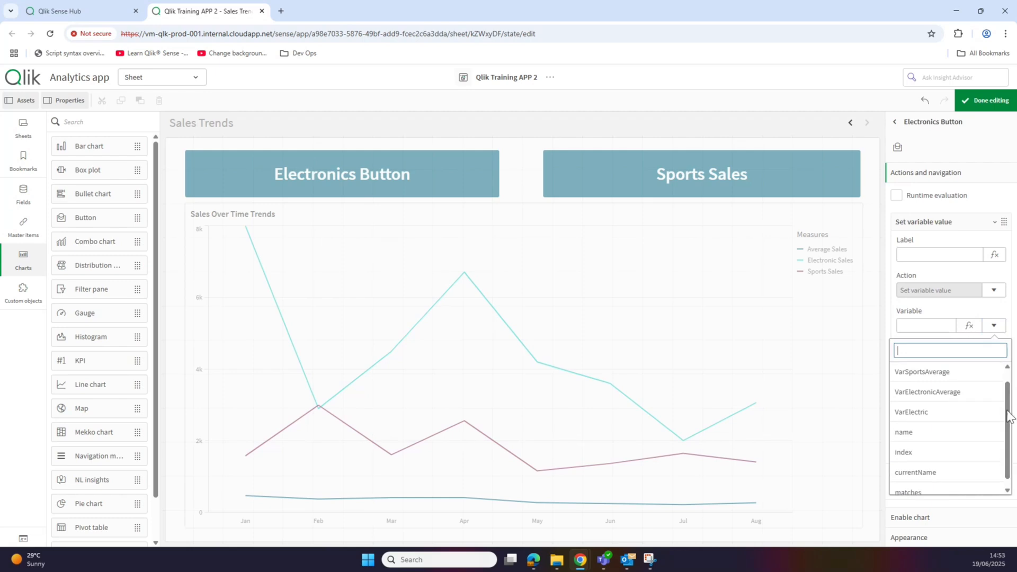
pyautogui.click(942, 417)
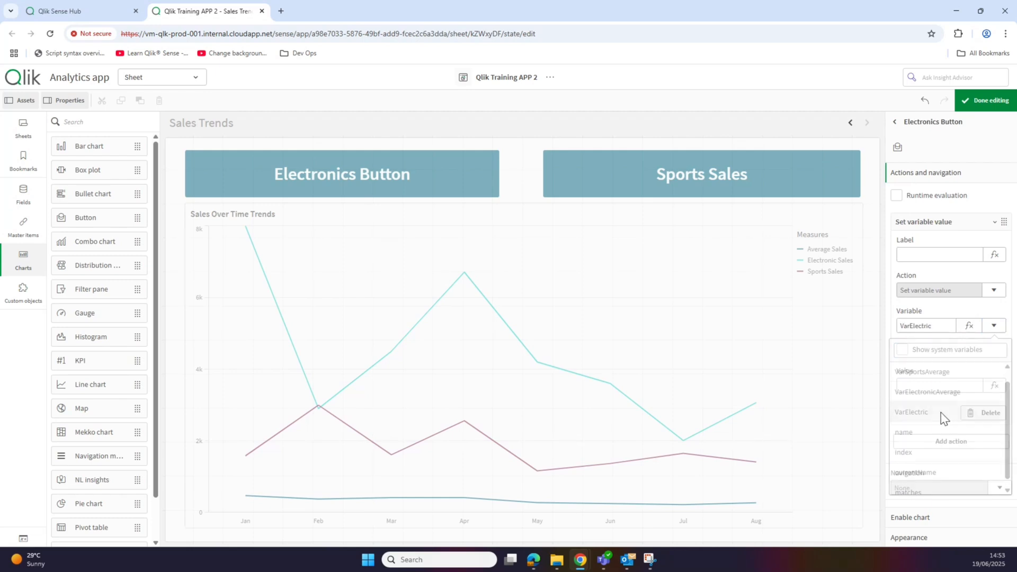
pyautogui.click(943, 386)
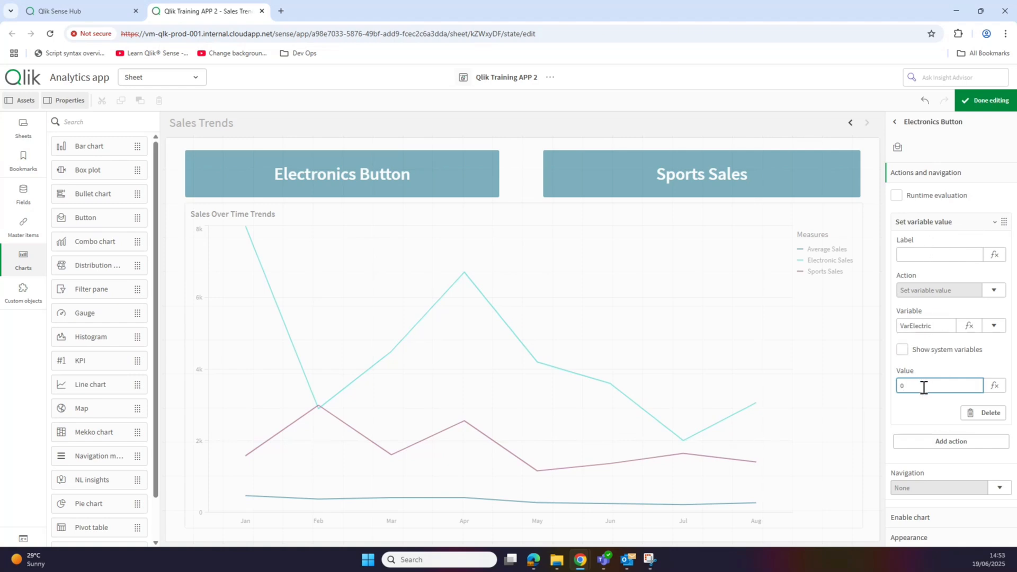
pyautogui.click(992, 102)
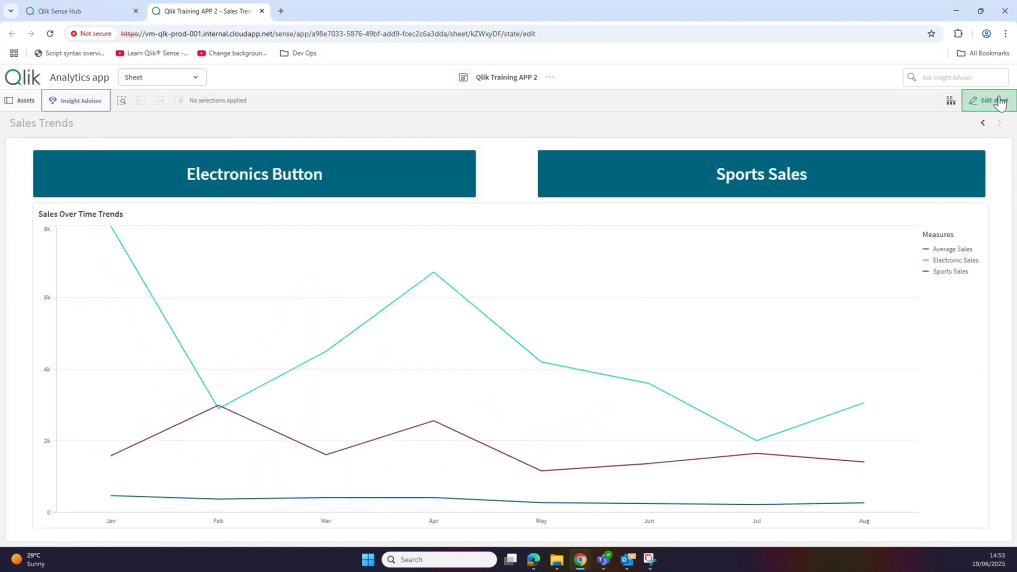
# - Return to editing the sheet and start a new app variable named VarSports
pyautogui.click(999, 102)
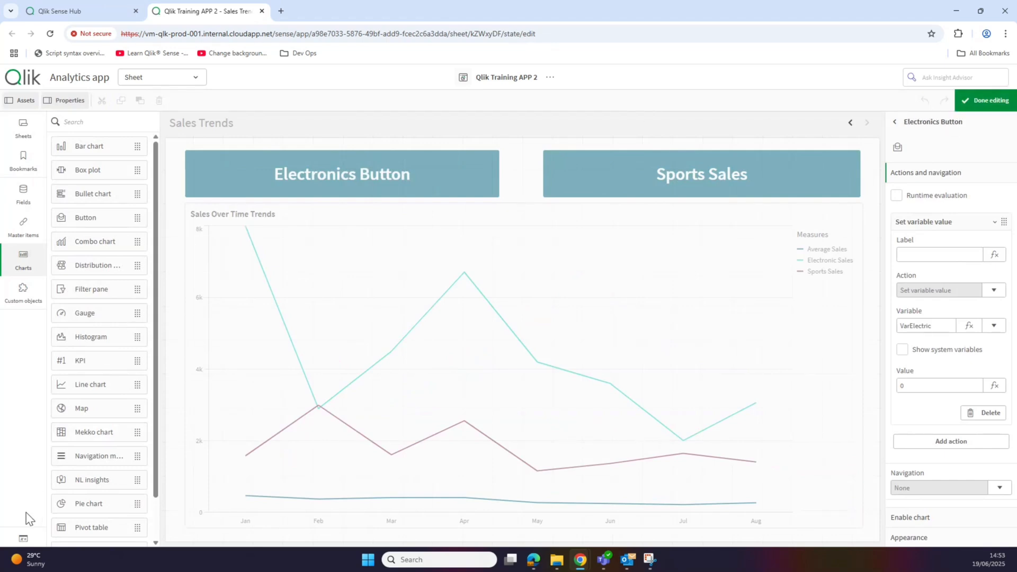
pyautogui.click(22, 539)
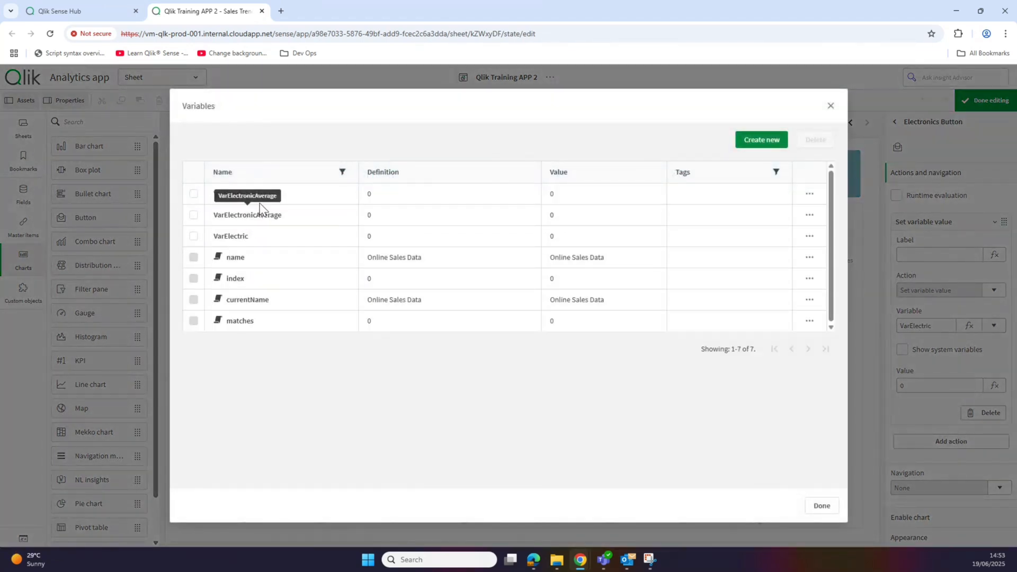
pyautogui.click(761, 141)
pyautogui.click(360, 249)
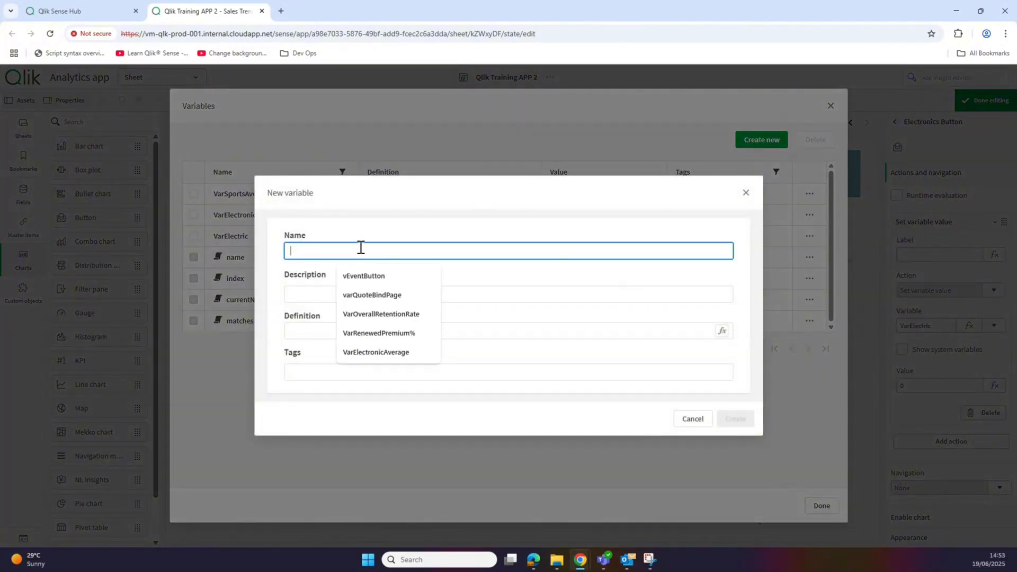
pyautogui.write('Va')
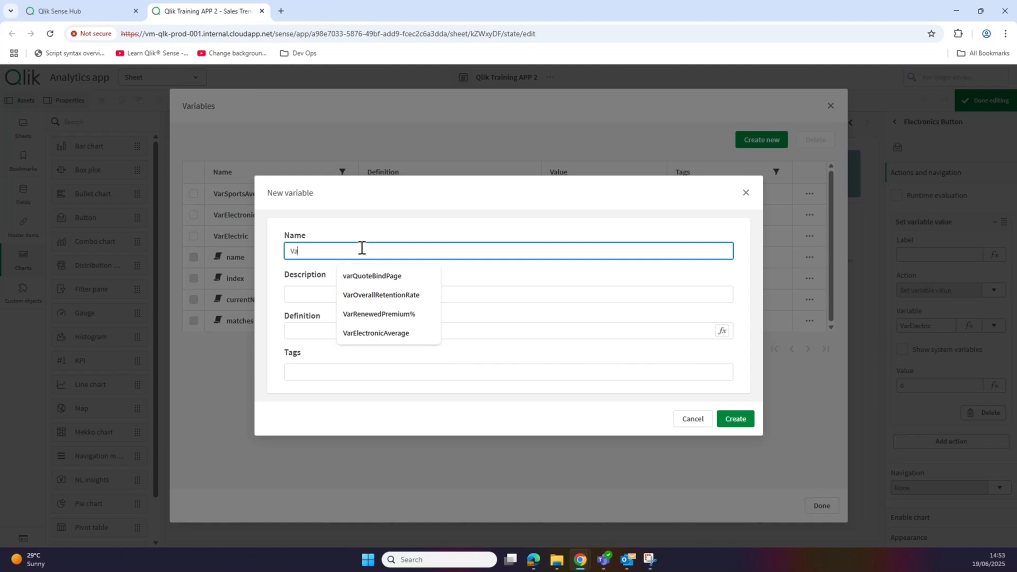
pyautogui.write('rSports')
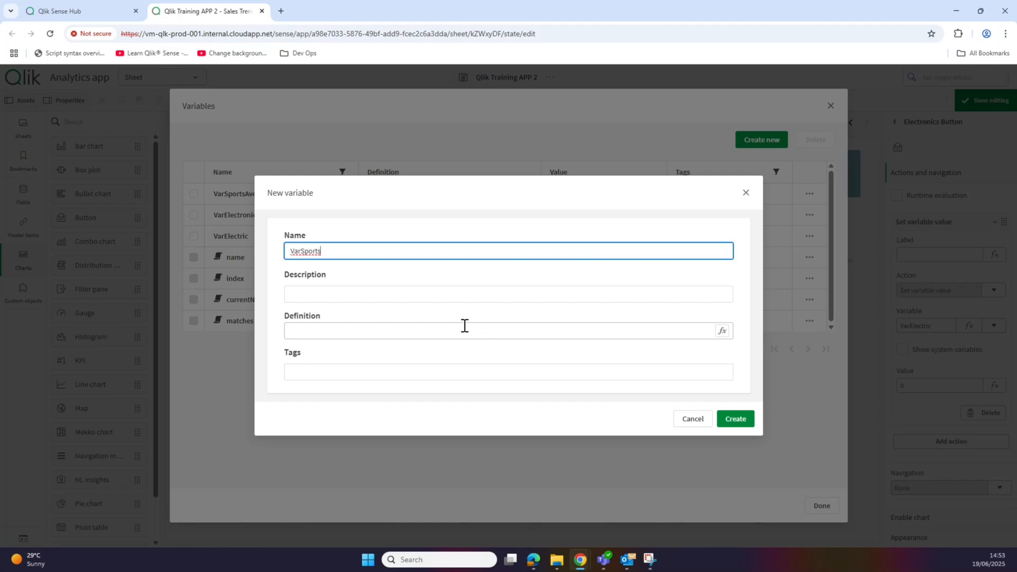
# - Define the new variable as 0, create it, and finish editing the sheet
pyautogui.click(722, 332)
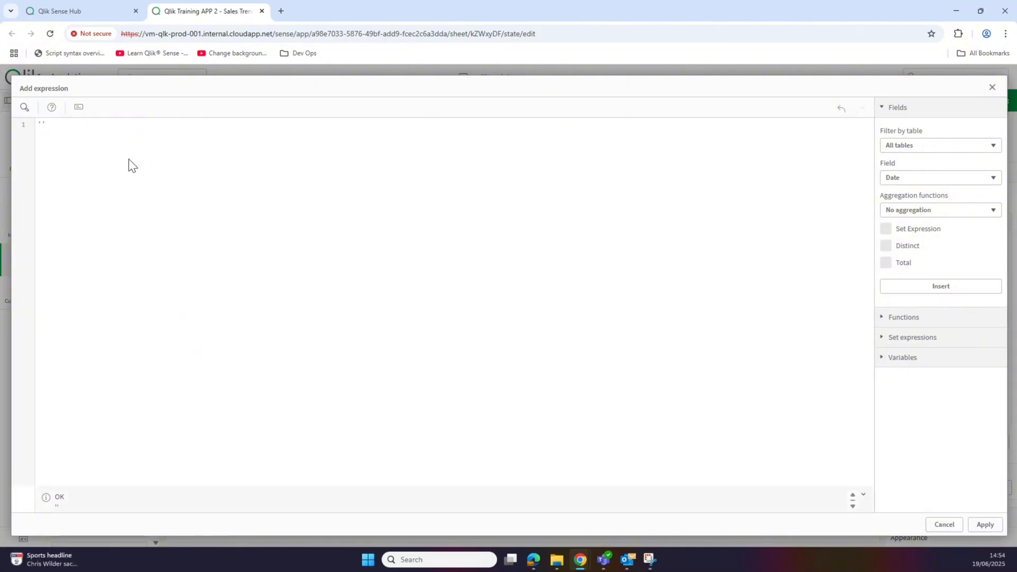
pyautogui.press('BackSpace')
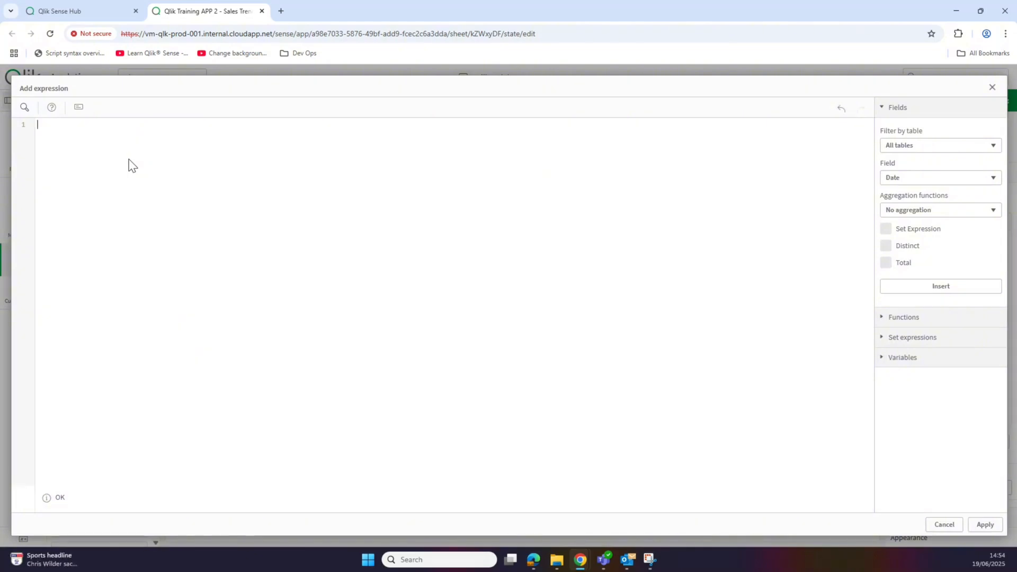
pyautogui.write('0')
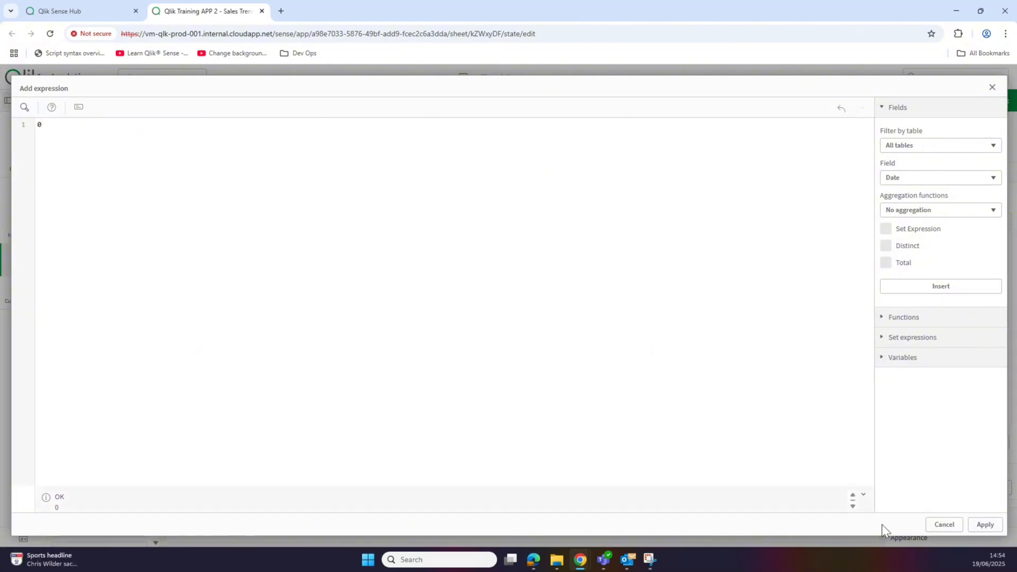
pyautogui.click(985, 525)
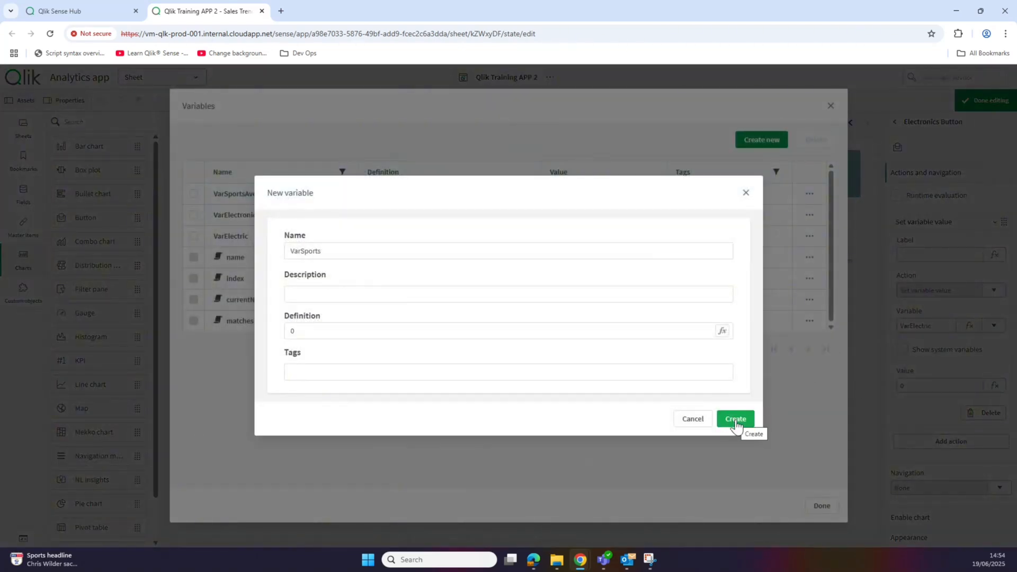
pyautogui.click(736, 419)
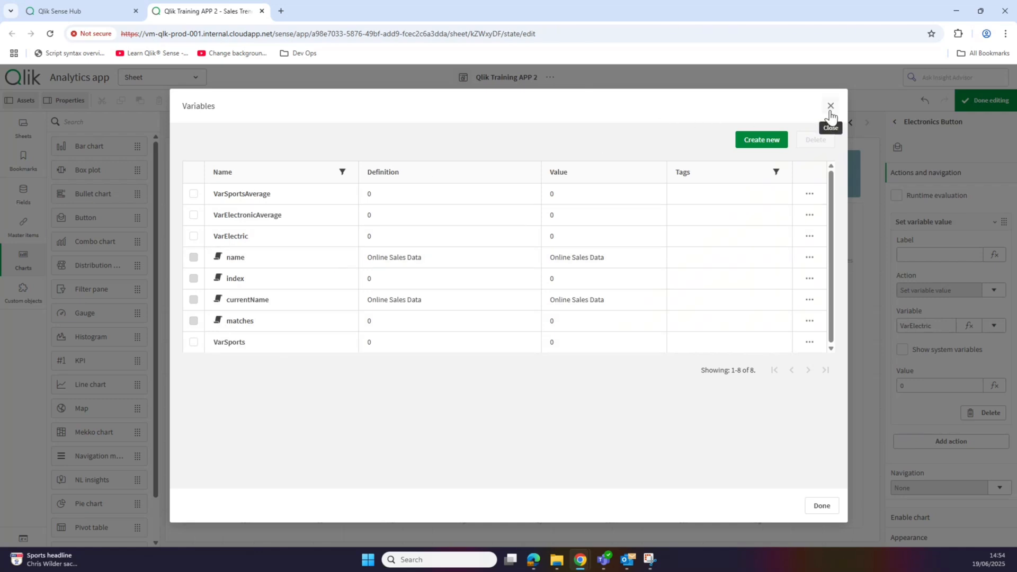
pyautogui.click(821, 506)
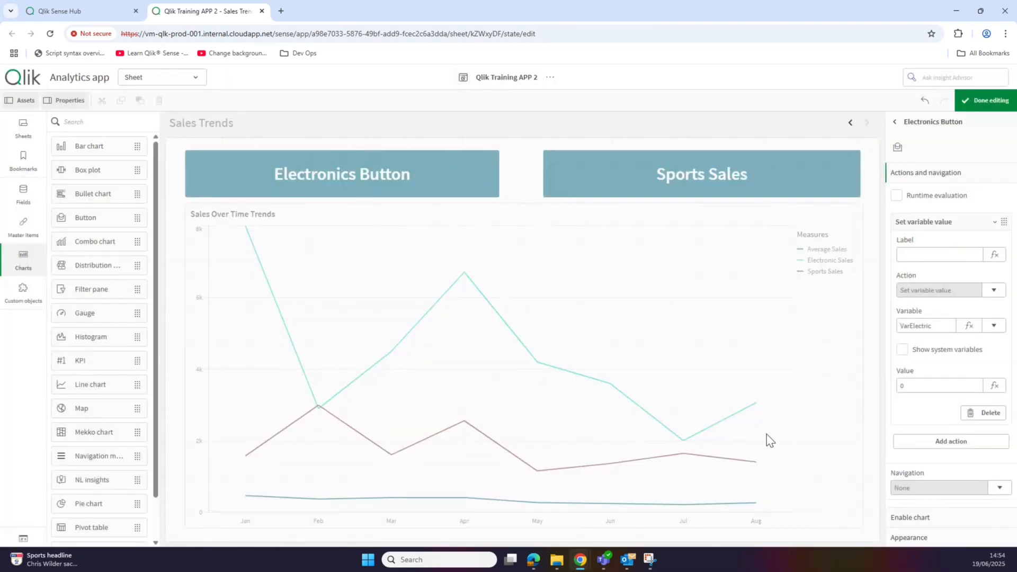
pyautogui.click(986, 101)
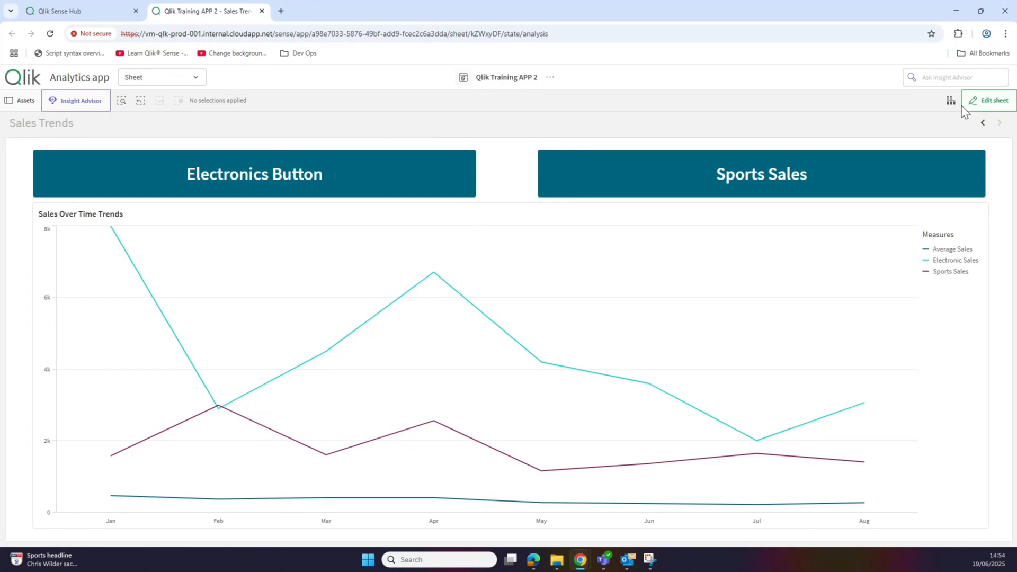
pyautogui.click(975, 103)
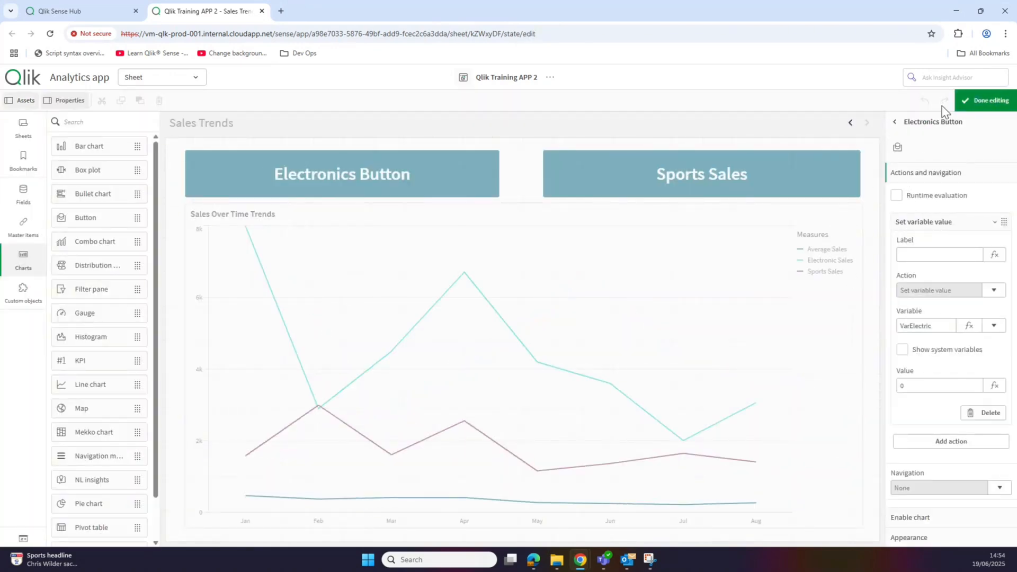
pyautogui.click(986, 101)
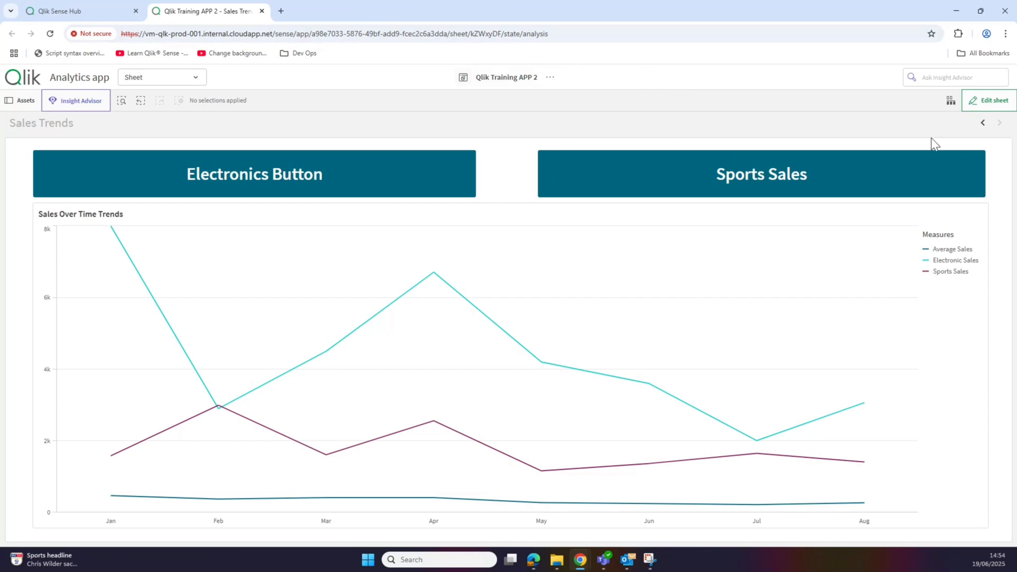
# - Reopen the sheet for editing and set the Electronics Button's background color to By expression in its chart styling
pyautogui.click(980, 100)
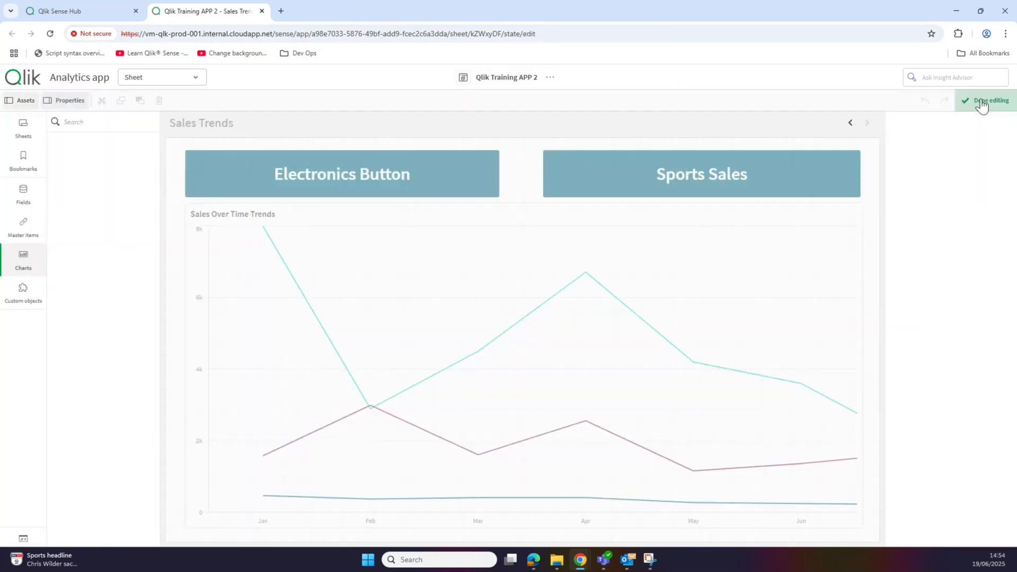
pyautogui.click(430, 189)
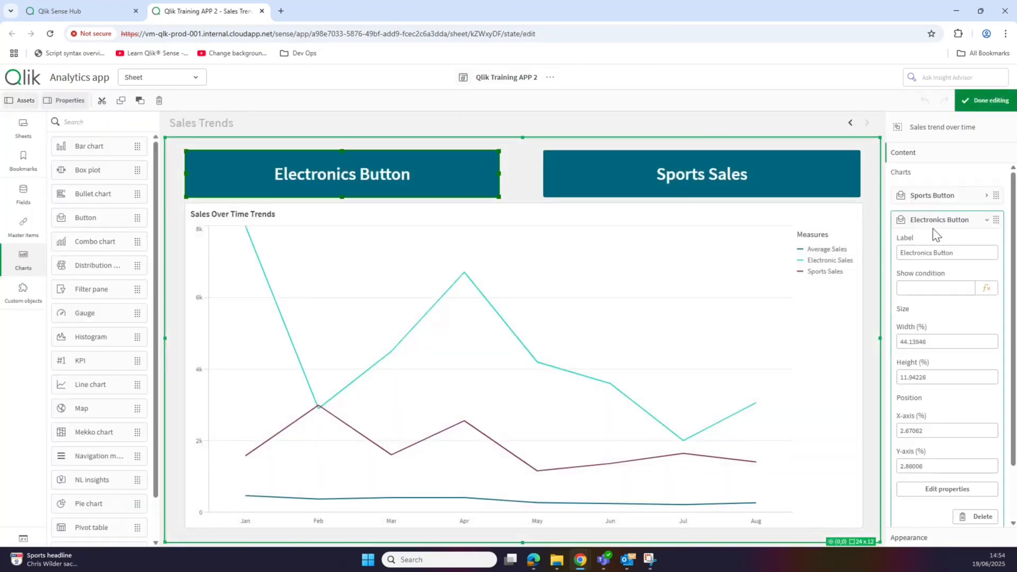
pyautogui.click(942, 490)
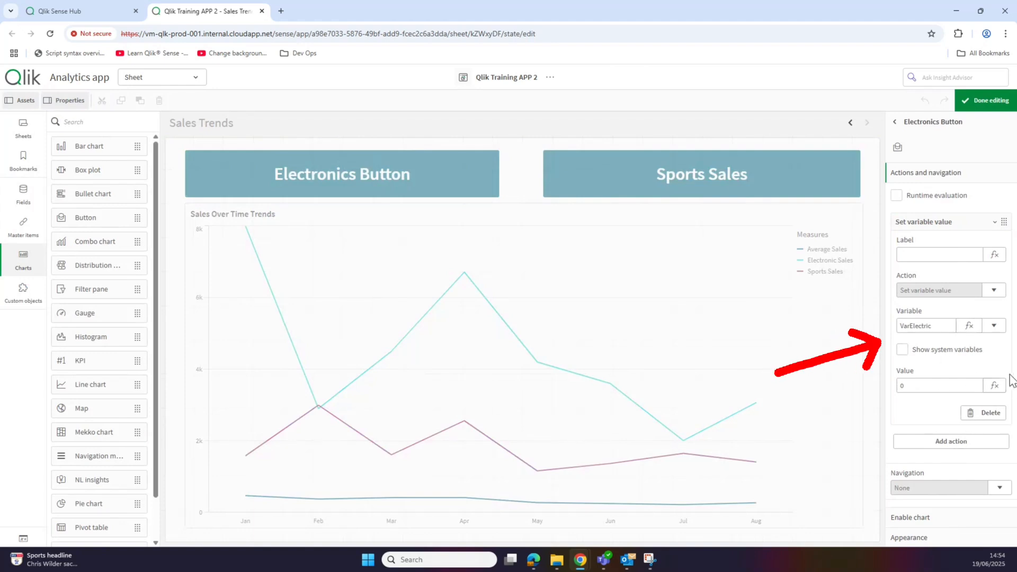
pyautogui.click(923, 538)
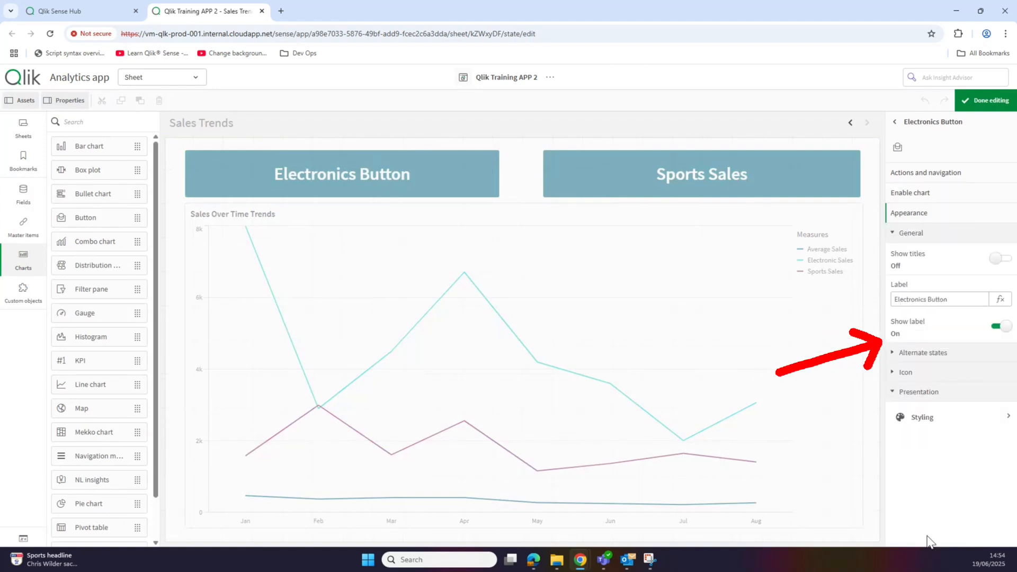
pyautogui.click(931, 421)
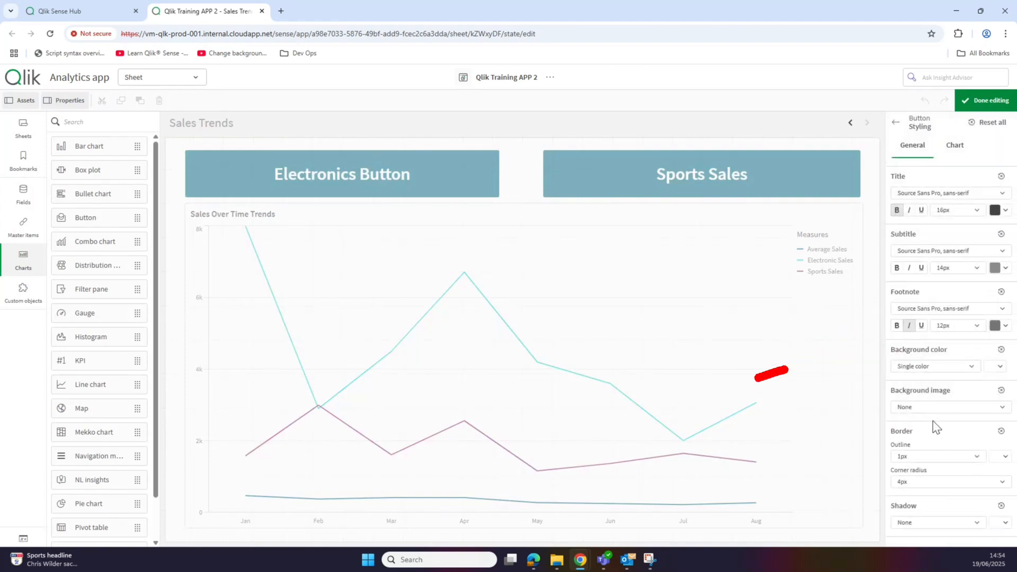
pyautogui.click(954, 154)
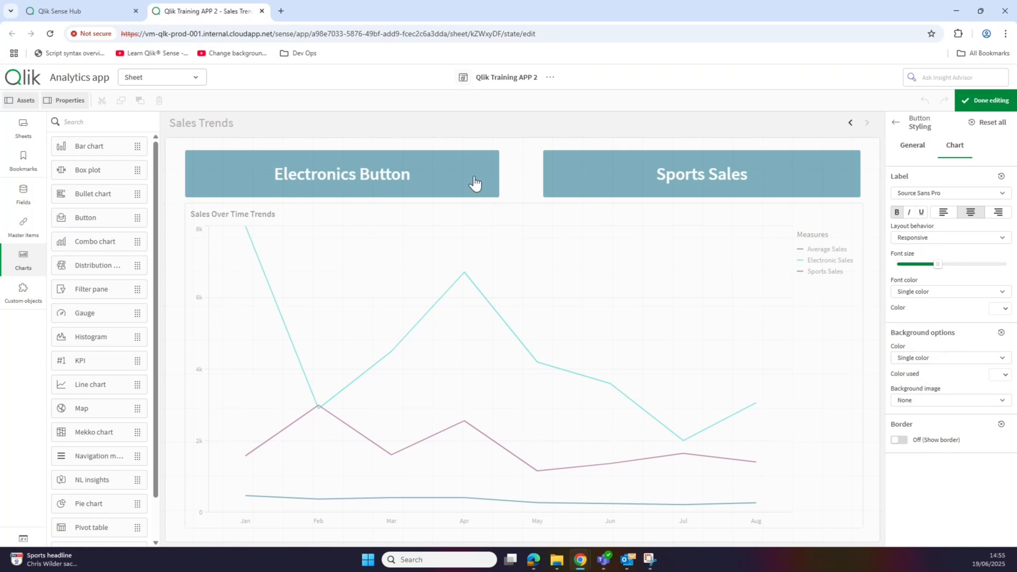
pyautogui.click(999, 360)
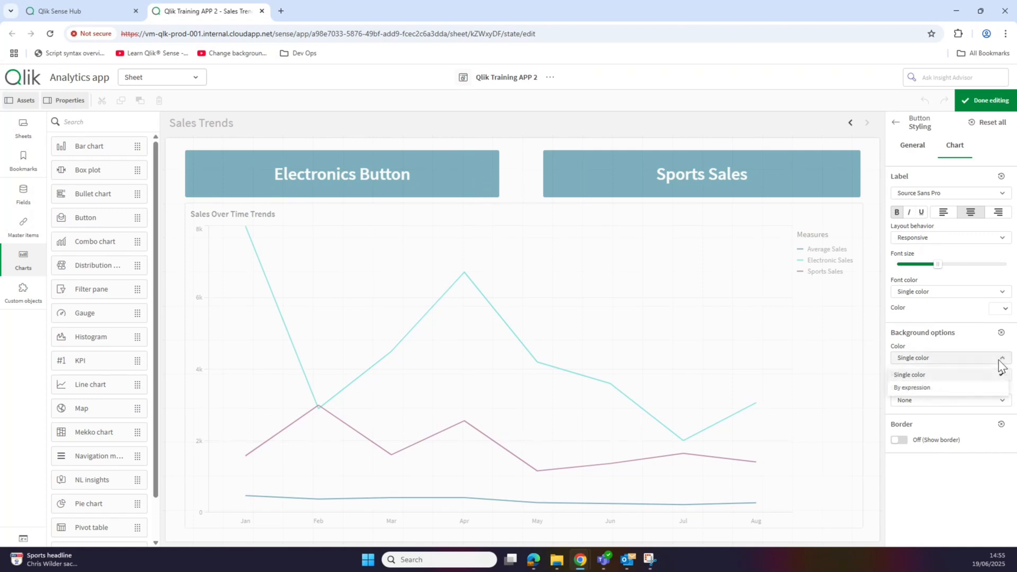
pyautogui.click(976, 387)
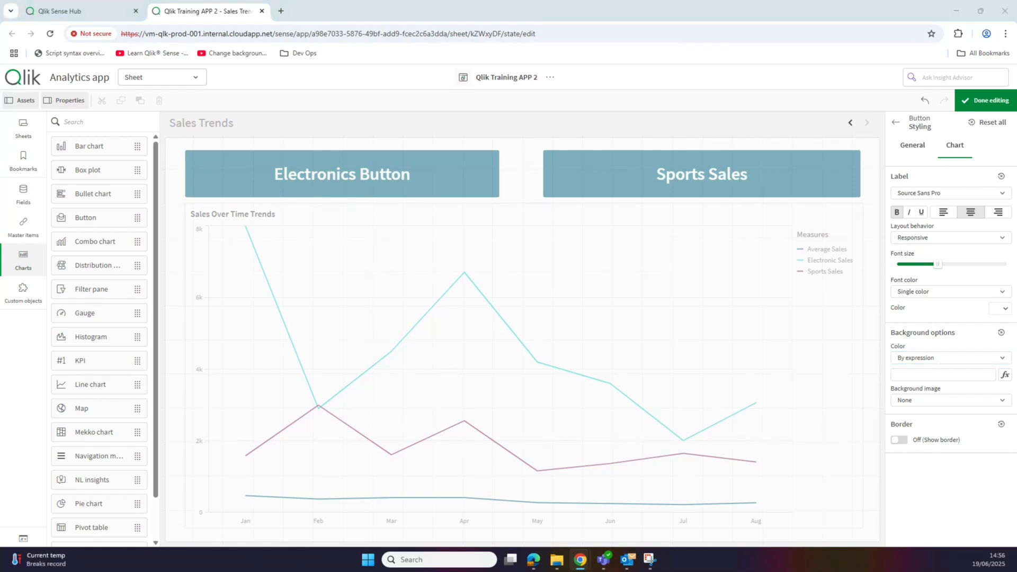
pyautogui.click(946, 364)
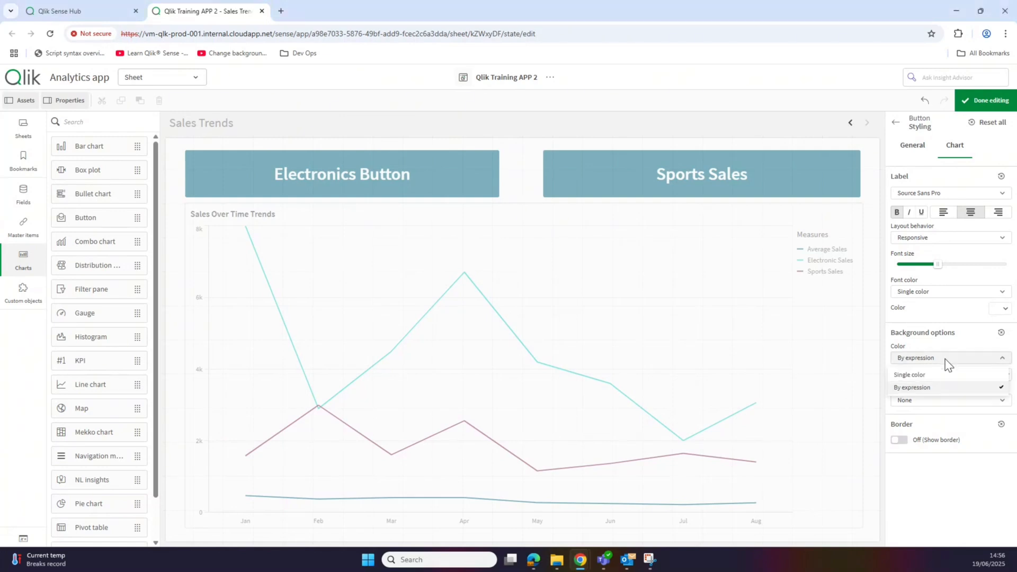
pyautogui.click(952, 365)
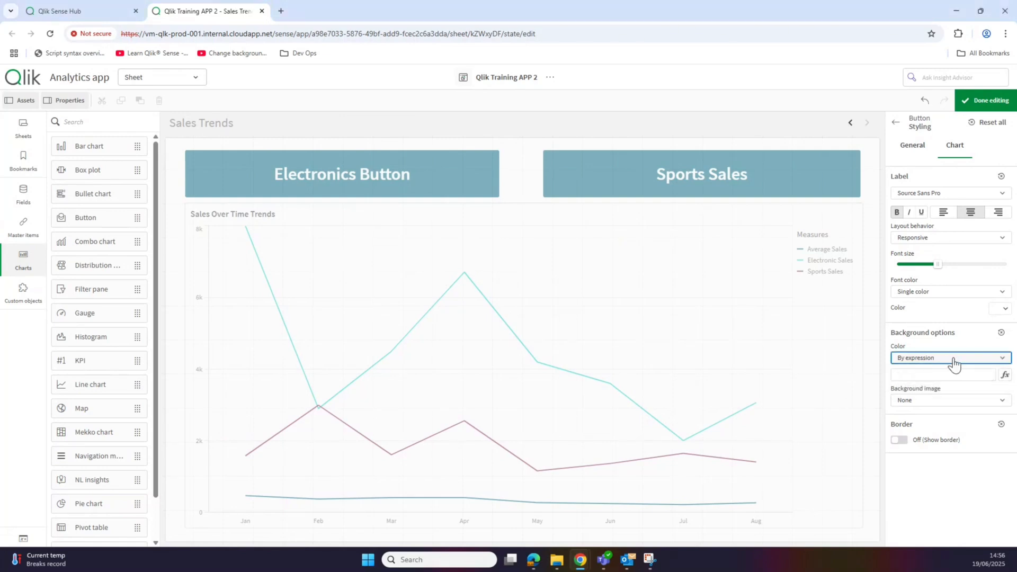
# - Paste an IF expression as the button's background color, testing $(VarElectronicAverage)=0 and returning '#006400' or '#1b2c4b'
pyautogui.click(1003, 375)
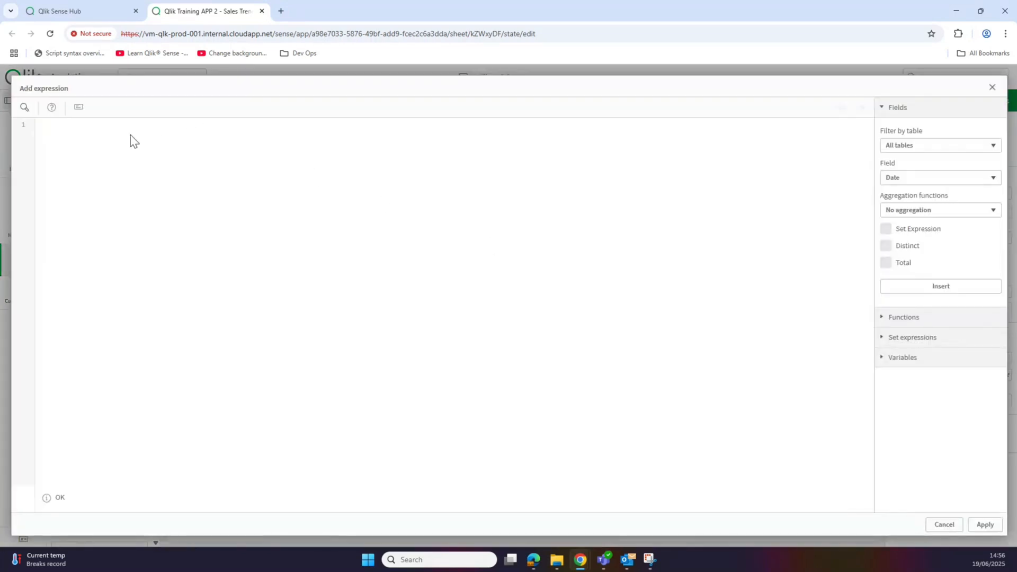
pyautogui.rightClick(63, 128)
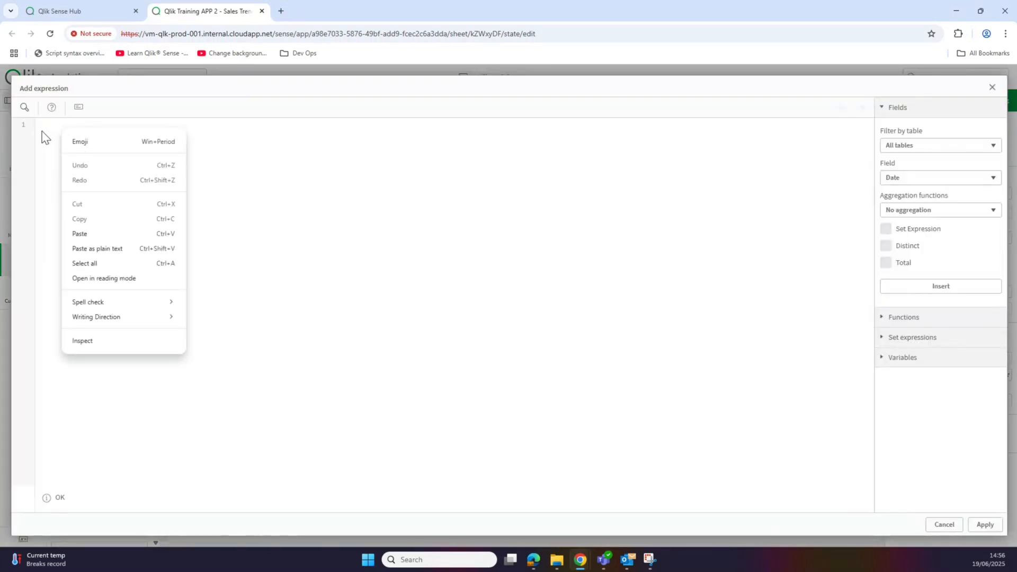
pyautogui.click(93, 234)
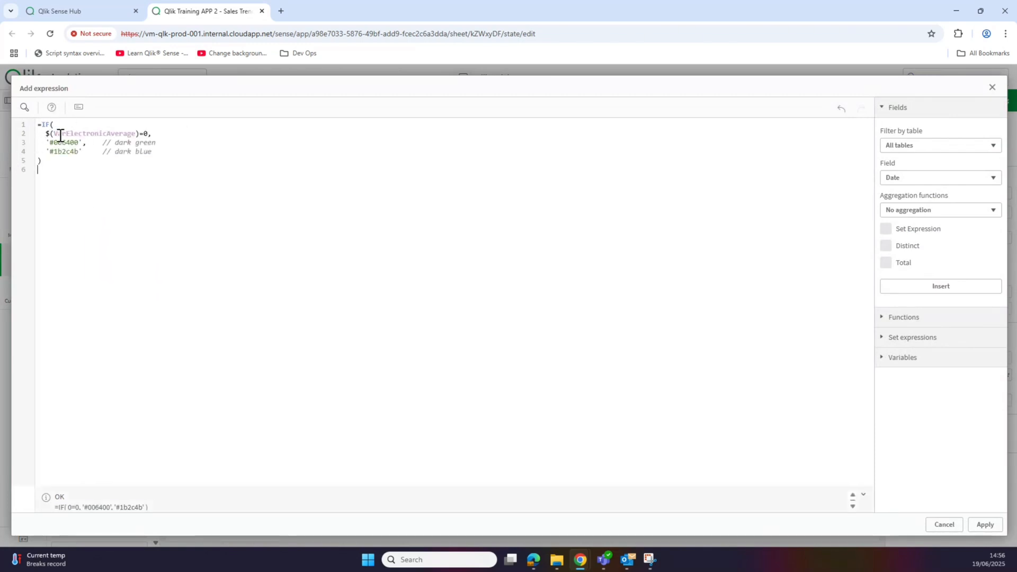
# - Change the variable in the color expression's condition to VarElectric, apply the expression, and finish editing the sheet
pyautogui.click(136, 133)
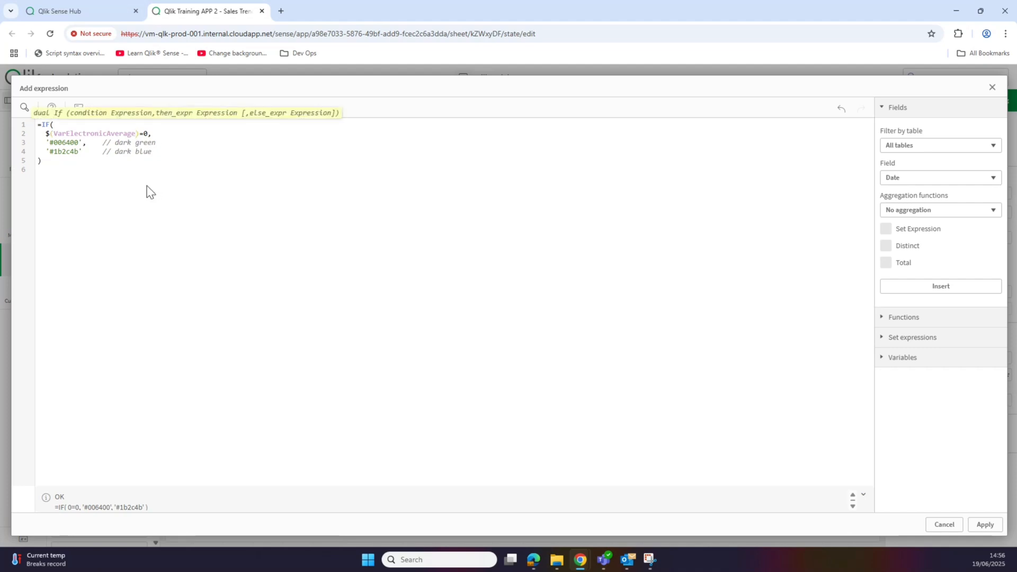
pyautogui.press('BackSpace')
pyautogui.press('BackSpace')
pyautogui.press('BackSpace')
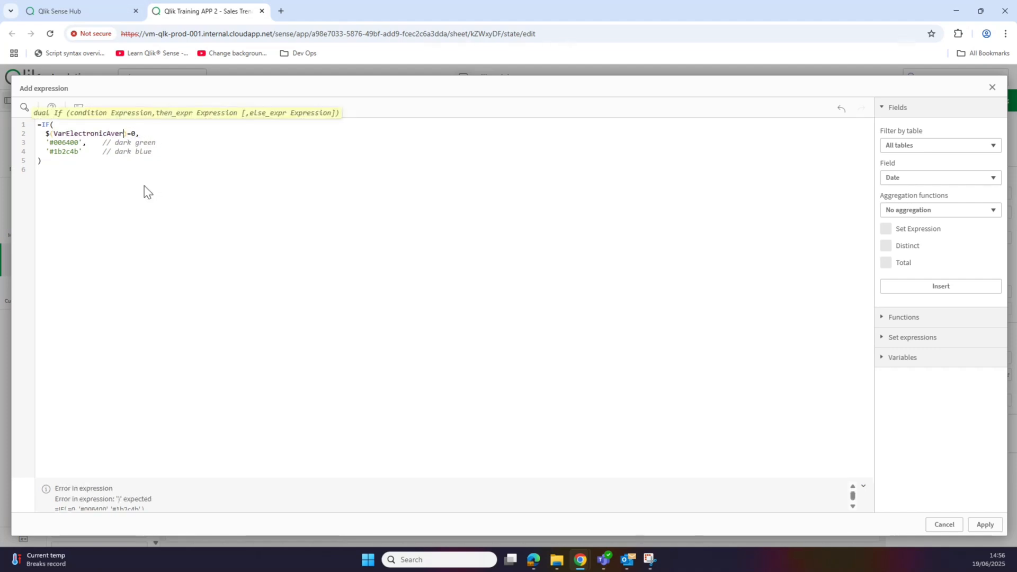
pyautogui.press('BackSpace')
pyautogui.press('BackSpace')
pyautogui.press('BackSpace')
pyautogui.press('BackSpace')
pyautogui.press('BackSpace')
pyautogui.press('BackSpace')
pyautogui.press('BackSpace')
pyautogui.press('BackSpace')
pyautogui.press('BackSpace')
pyautogui.press('BackSpace')
pyautogui.press('BackSpace')
pyautogui.press('BackSpace')
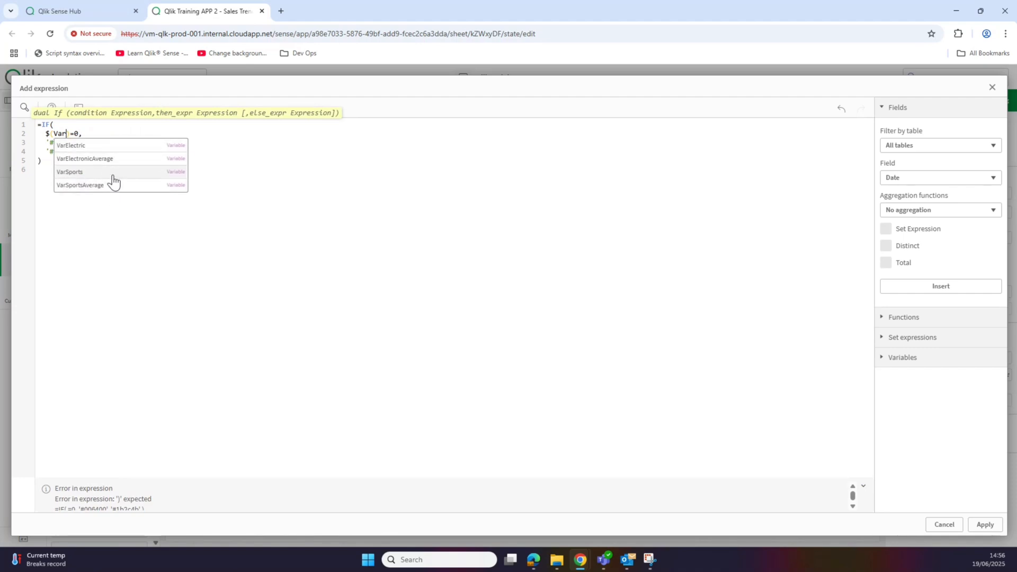
pyautogui.click(116, 145)
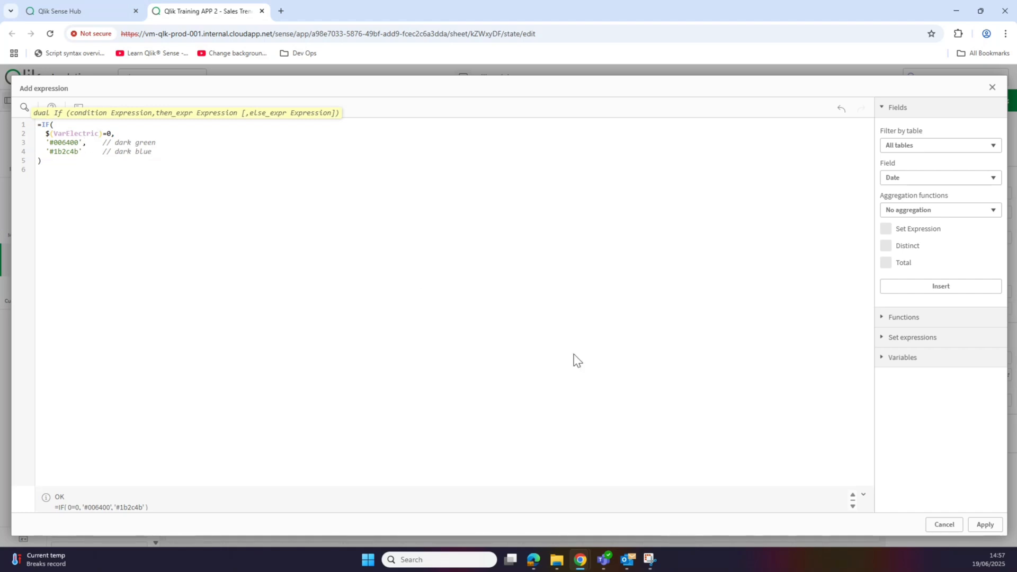
pyautogui.click(984, 524)
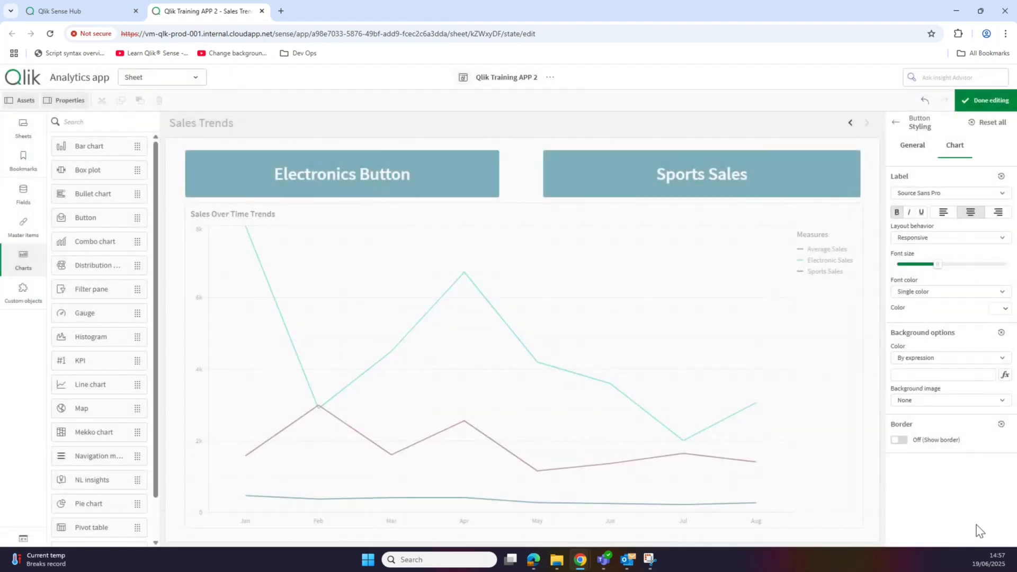
pyautogui.click(984, 101)
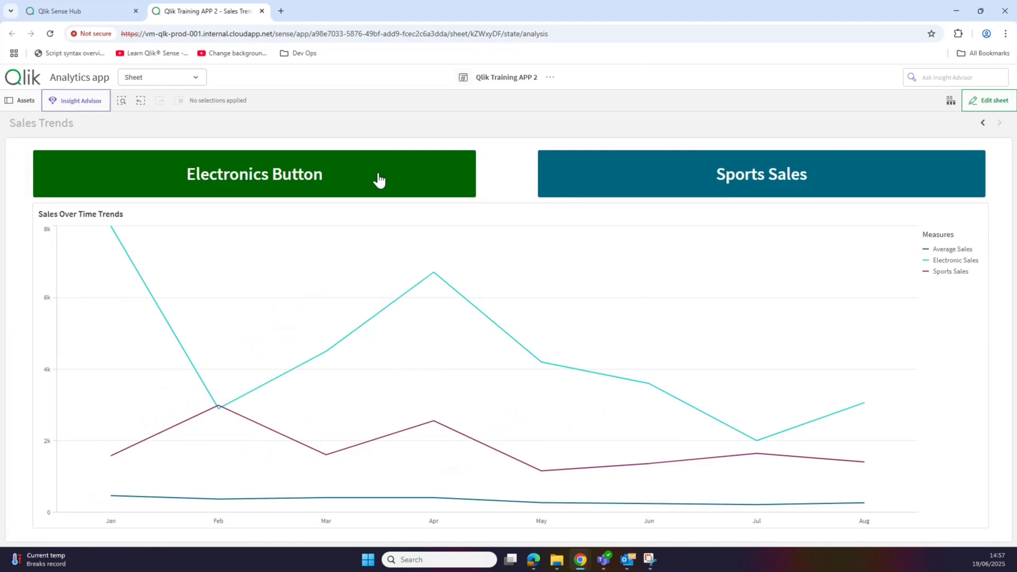
# - Reopen the sheet for editing and replace the value of the Electronics Button's VarElectric action with the pasted expression =If($(VarElectric)=0, 1, 0)
pyautogui.click(988, 101)
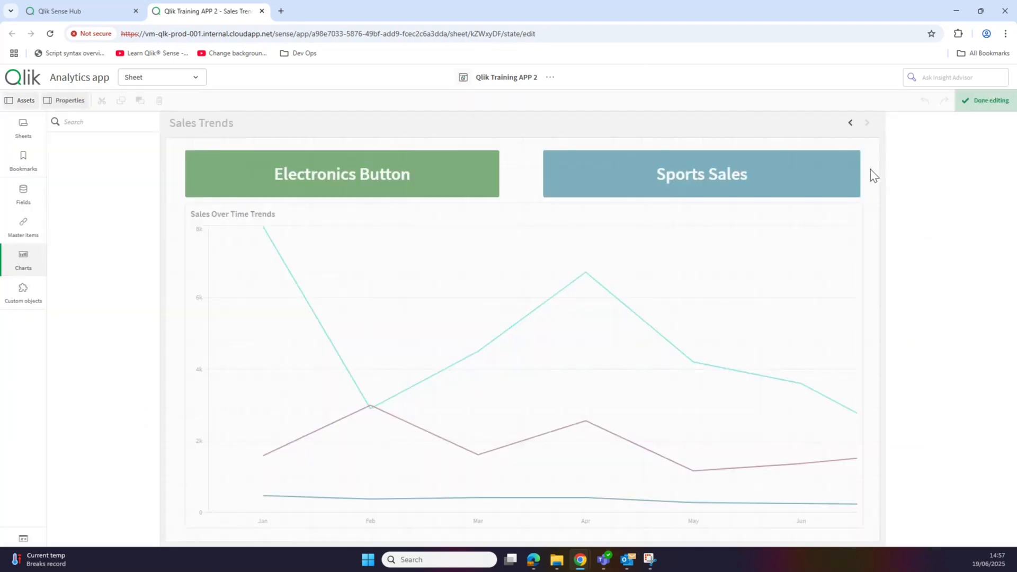
pyautogui.click(895, 122)
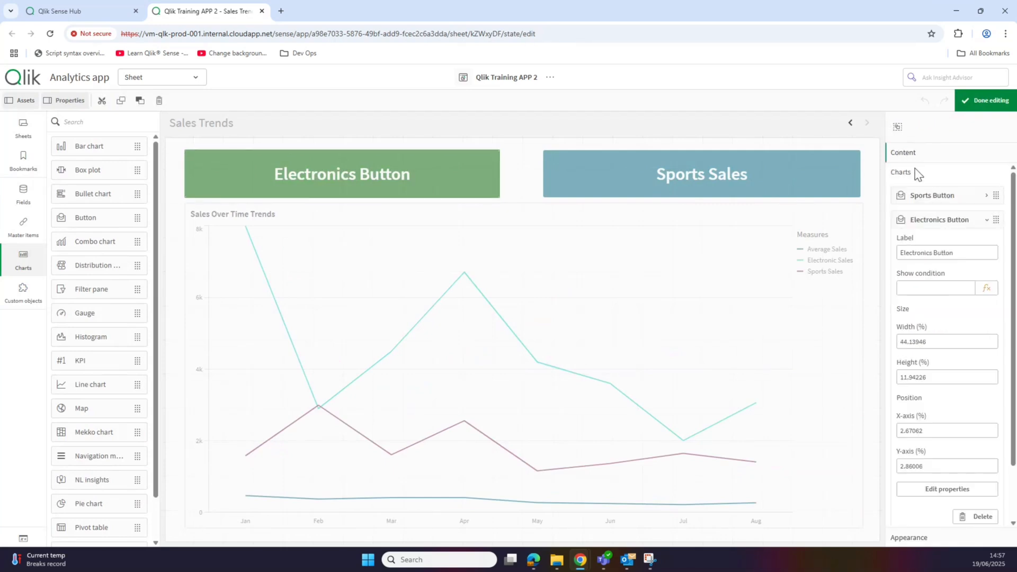
pyautogui.click(946, 489)
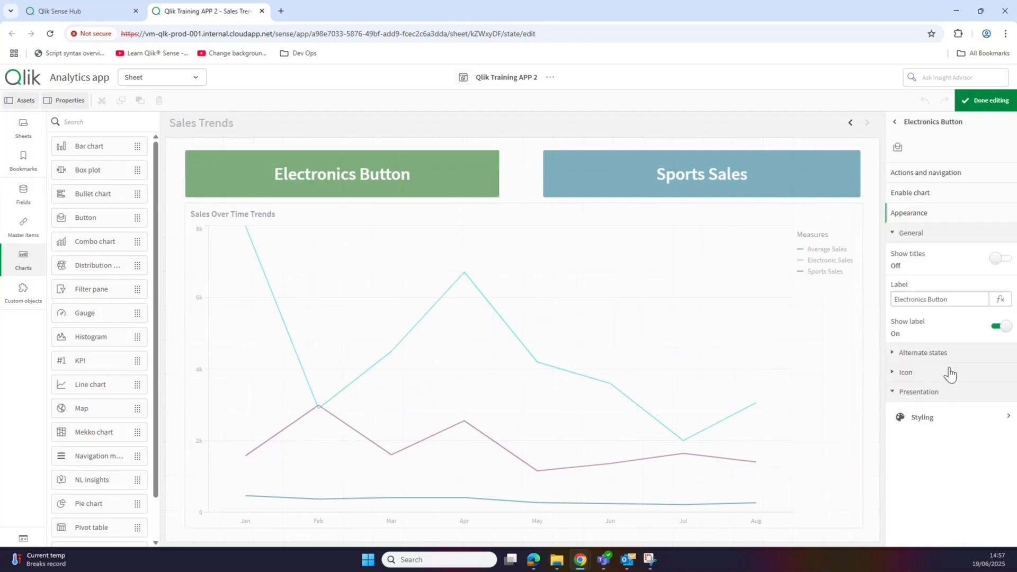
pyautogui.click(923, 175)
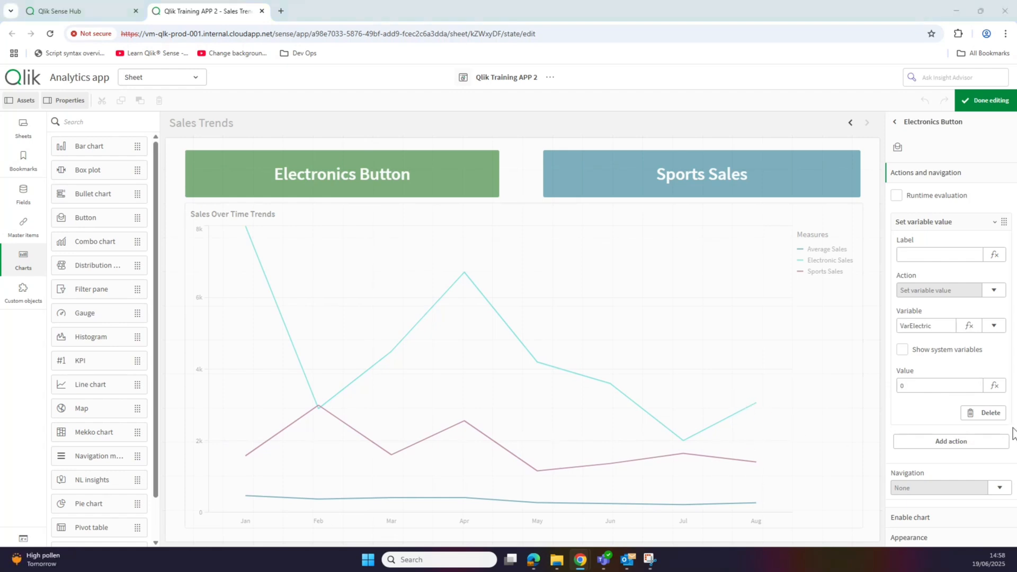
pyautogui.click(1003, 390)
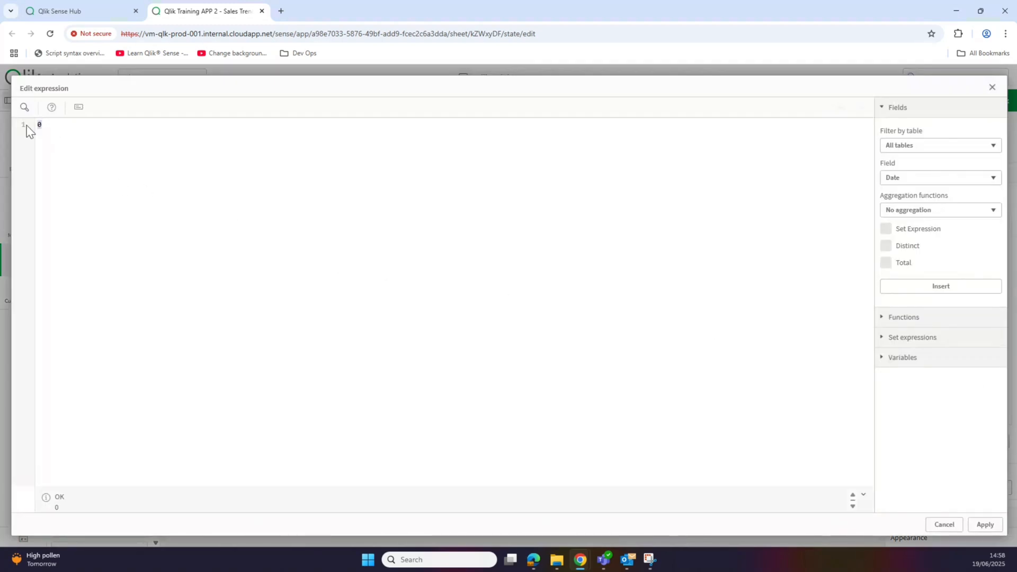
pyautogui.moveTo(27, 125); pyautogui.dragTo(41, 126)
pyautogui.rightClick(43, 126)
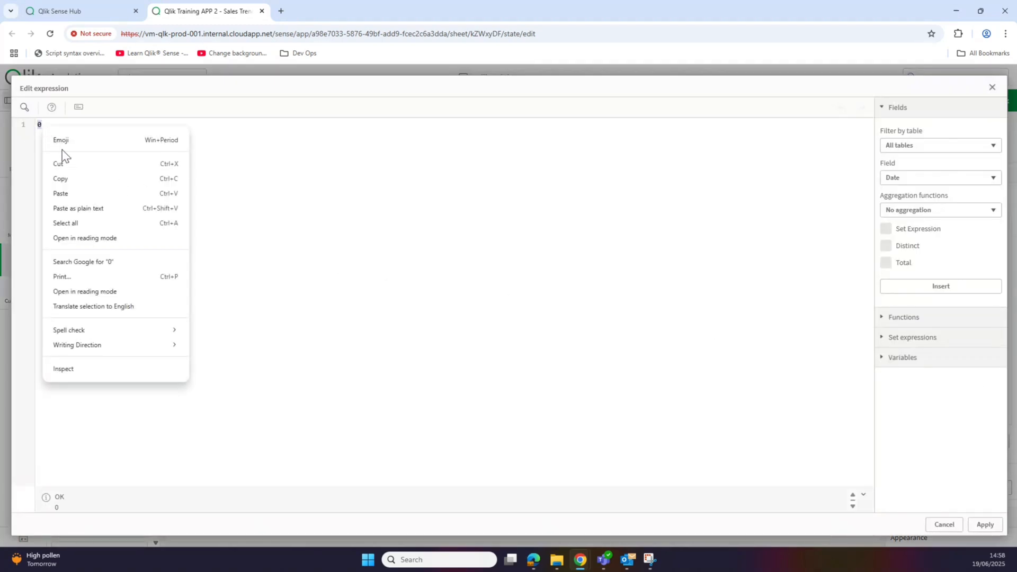
pyautogui.click(74, 194)
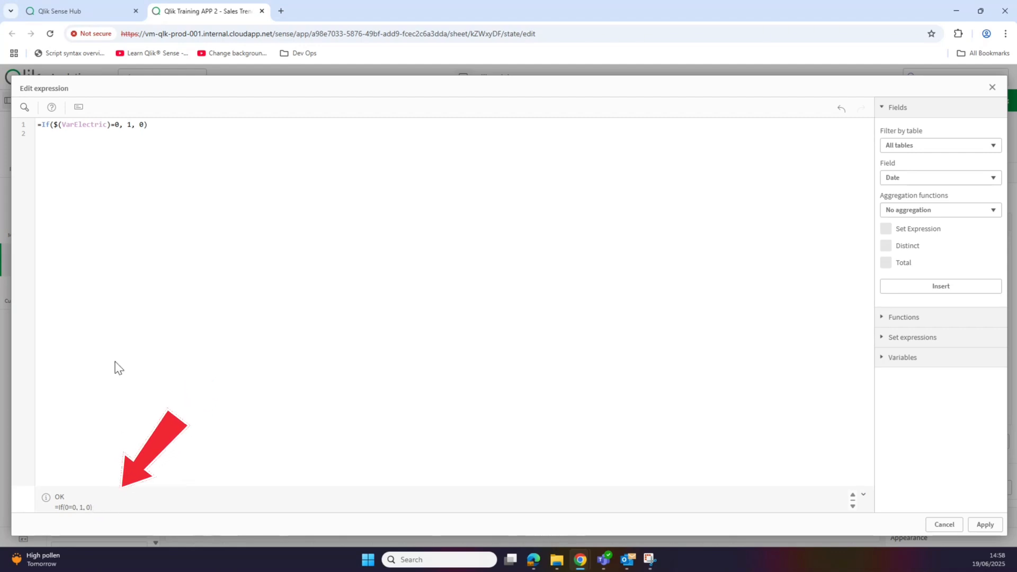
pyautogui.click(143, 125)
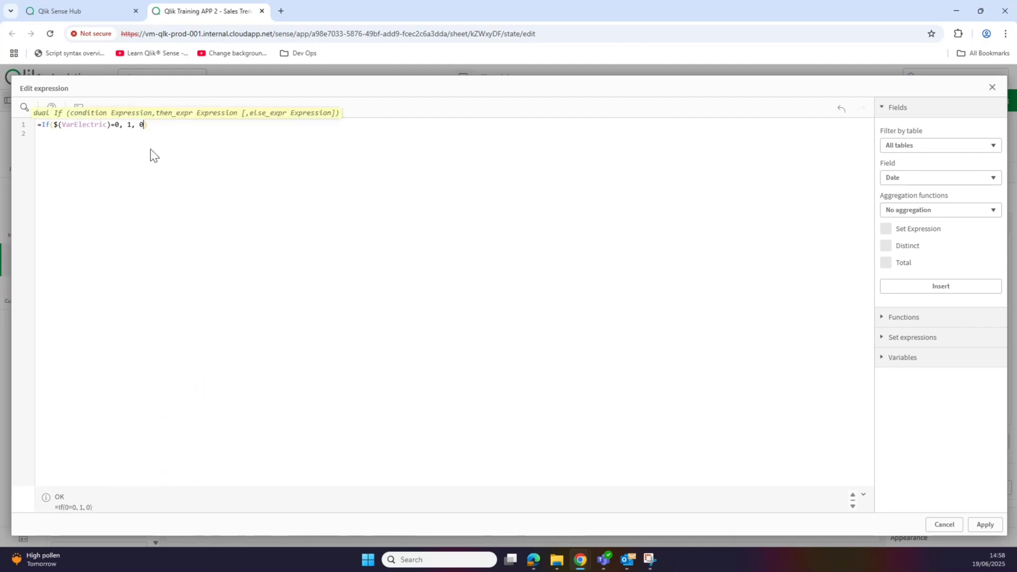
pyautogui.write(',f')
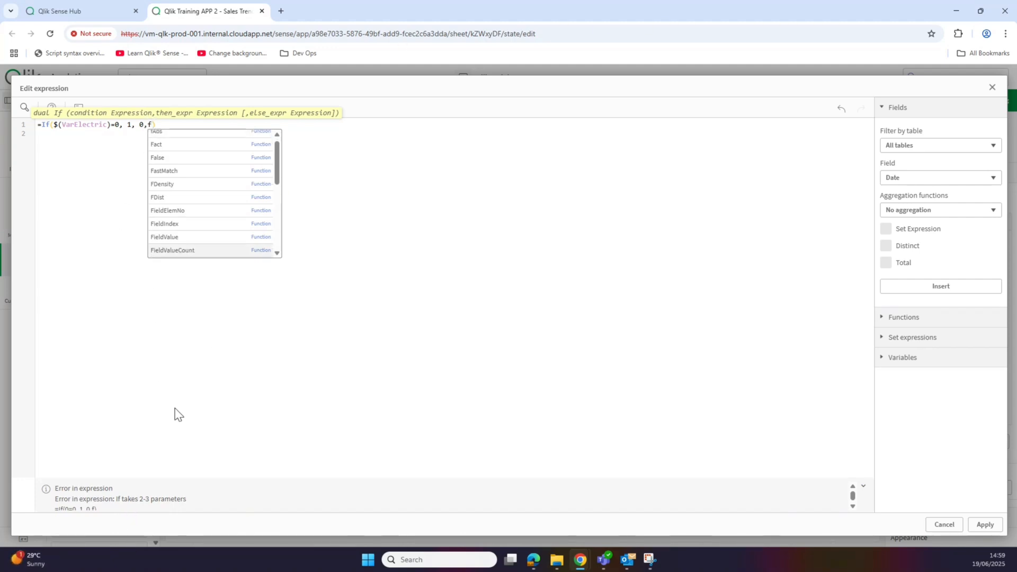
pyautogui.press('BackSpace')
pyautogui.press('BackSpace')
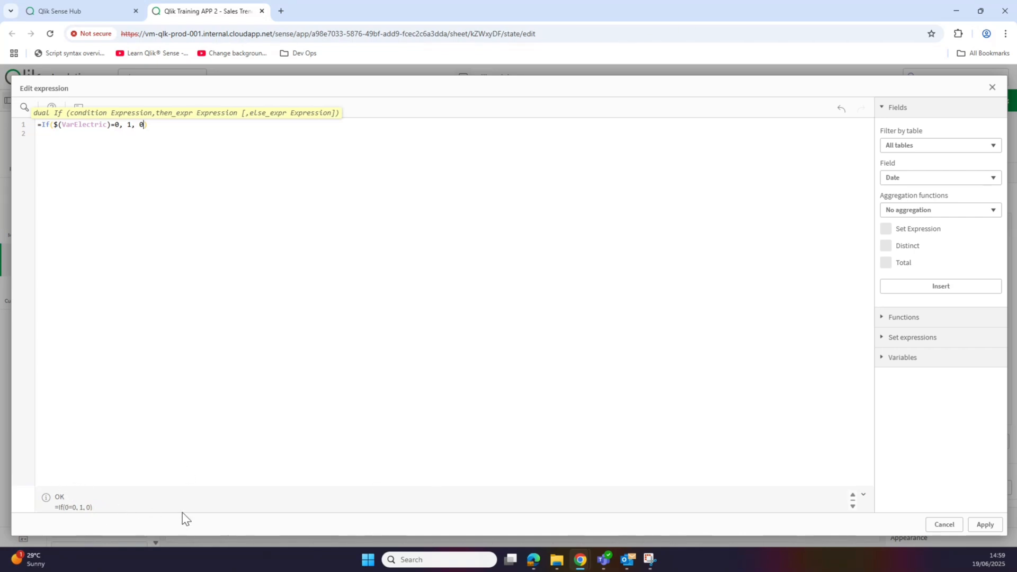
# - Apply the value expression to the Electronics Button's action, reopen it, copy its full text, and close the editor without changes
pyautogui.click(984, 525)
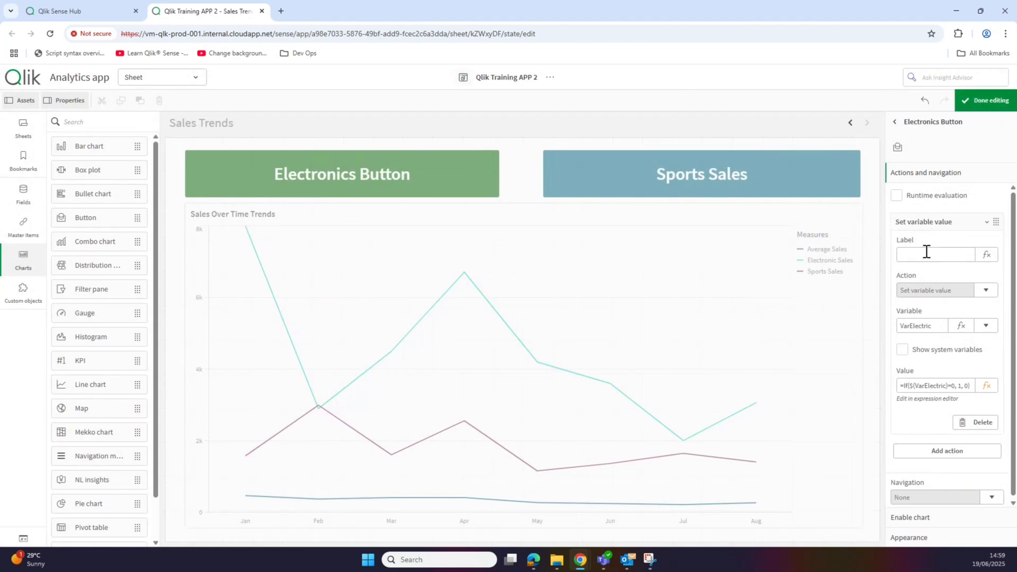
pyautogui.click(987, 386)
pyautogui.moveTo(182, 136); pyautogui.dragTo(27, 123)
pyautogui.rightClick(69, 125)
pyautogui.click(102, 178)
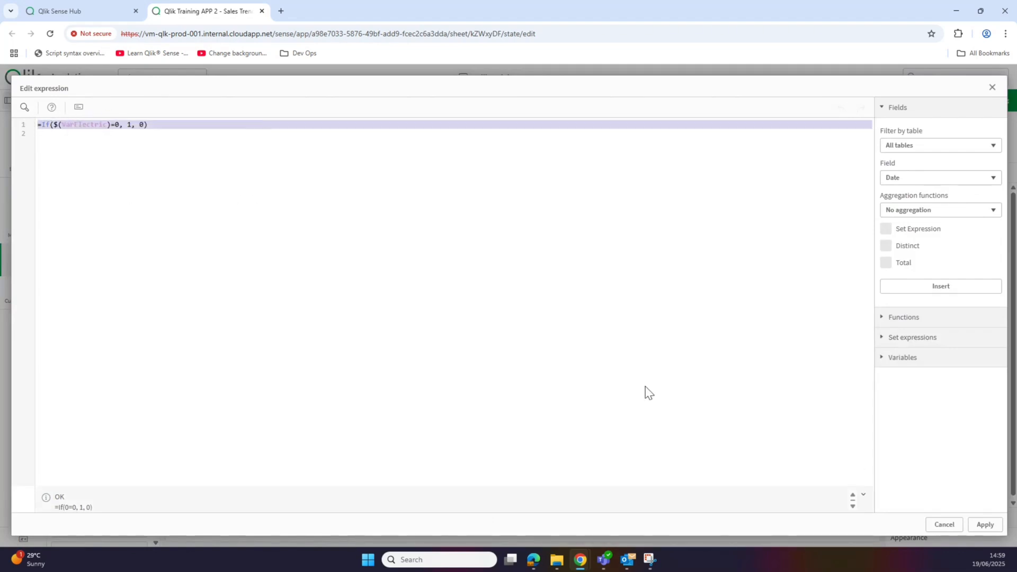
pyautogui.click(943, 525)
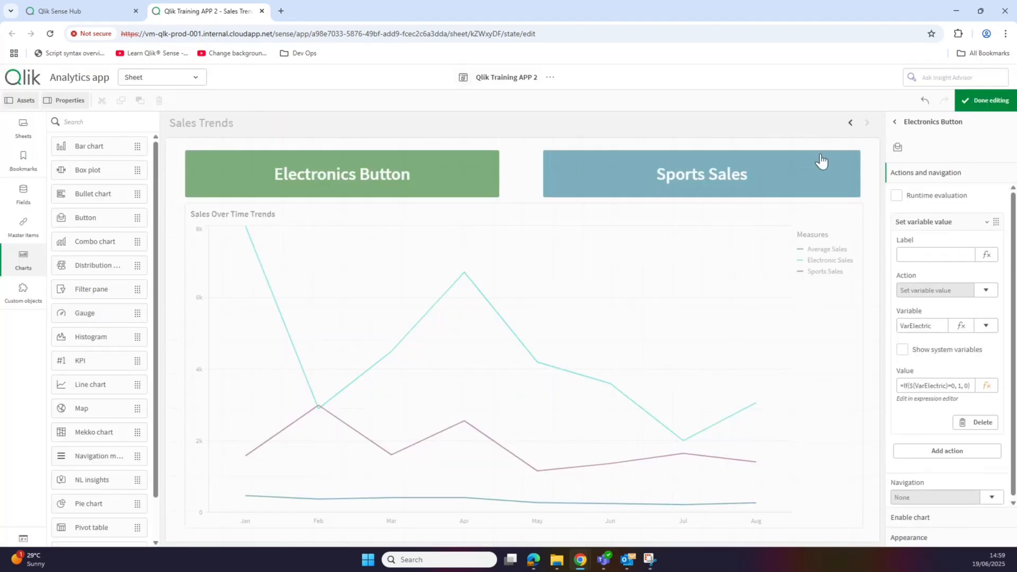
# - Add a Set variable value action to the Sports Button and choose VarSports as its variable
pyautogui.click(797, 190)
pyautogui.click(936, 197)
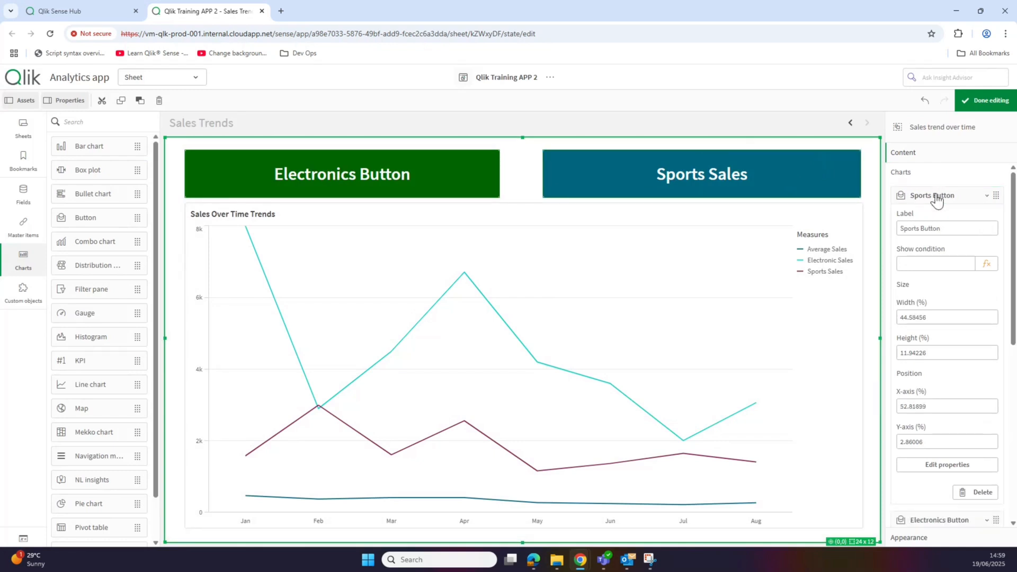
pyautogui.click(938, 473)
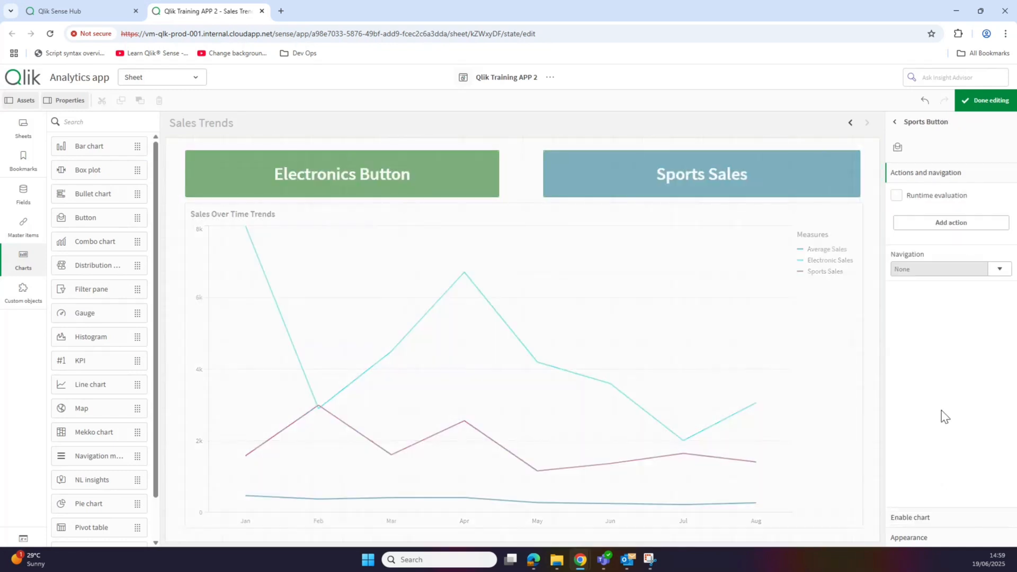
pyautogui.click(952, 224)
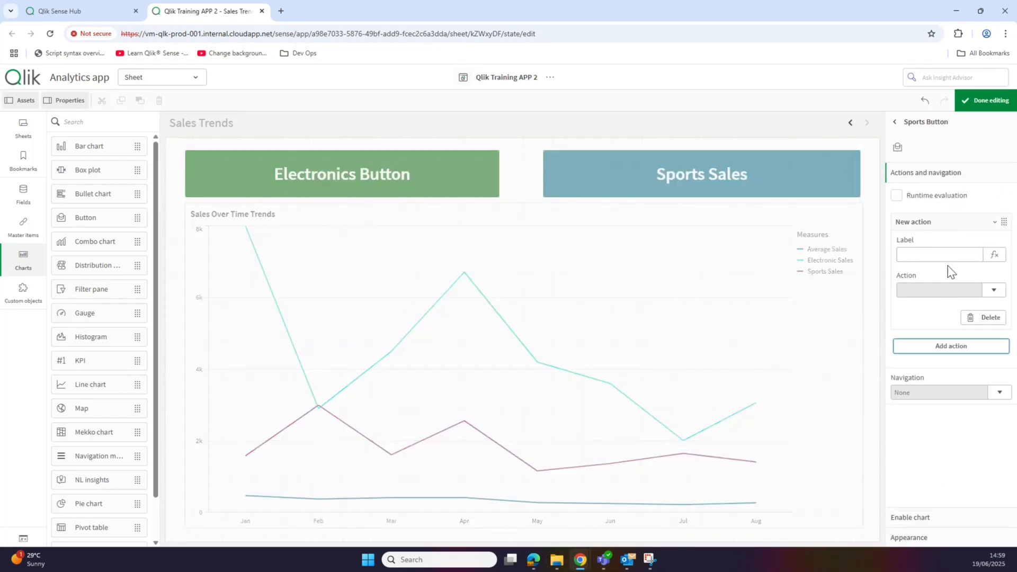
pyautogui.click(990, 291)
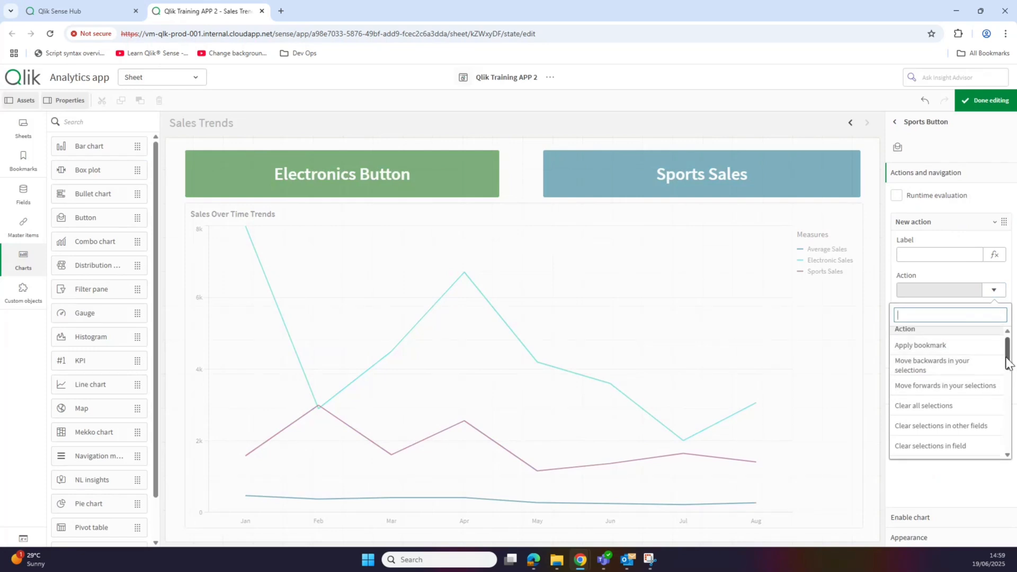
pyautogui.moveTo(1006, 358); pyautogui.dragTo(1016, 440)
pyautogui.click(983, 416)
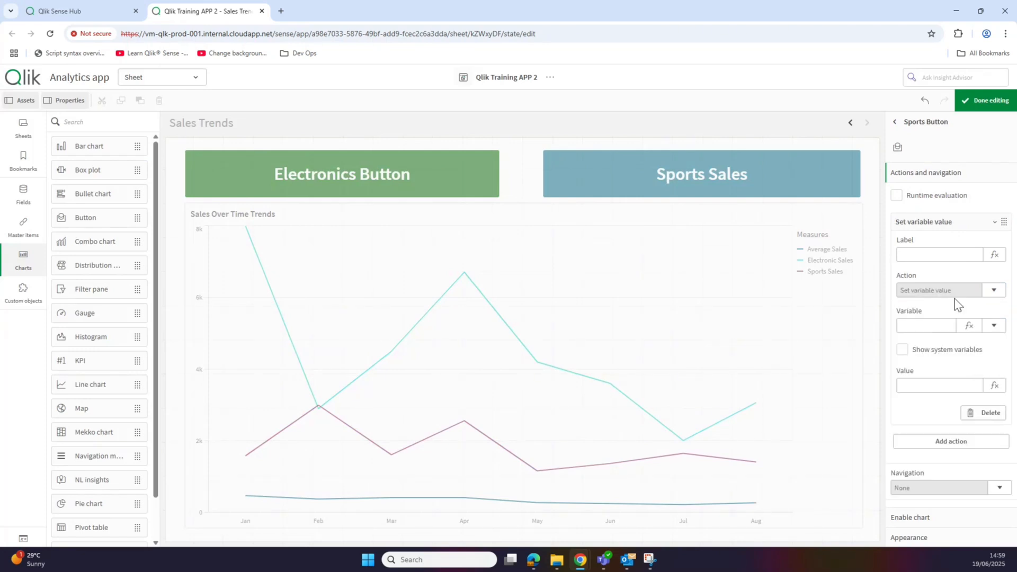
pyautogui.click(993, 327)
pyautogui.moveTo(1009, 400); pyautogui.dragTo(1009, 427)
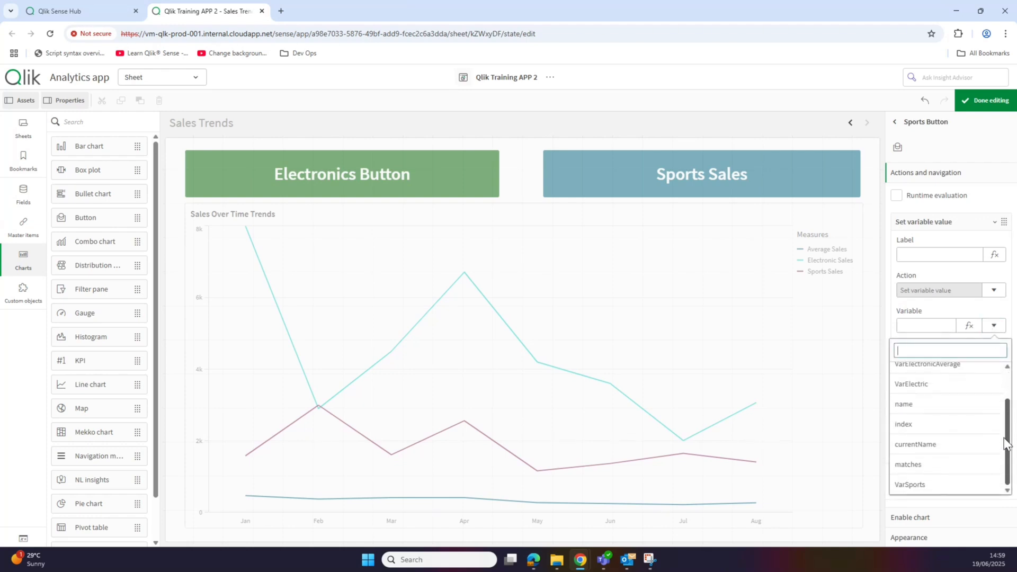
pyautogui.click(949, 486)
# - Paste the copied expression =If($(VarElectric)=0, 1, 0) as the value of the Sports Button's action
pyautogui.click(990, 391)
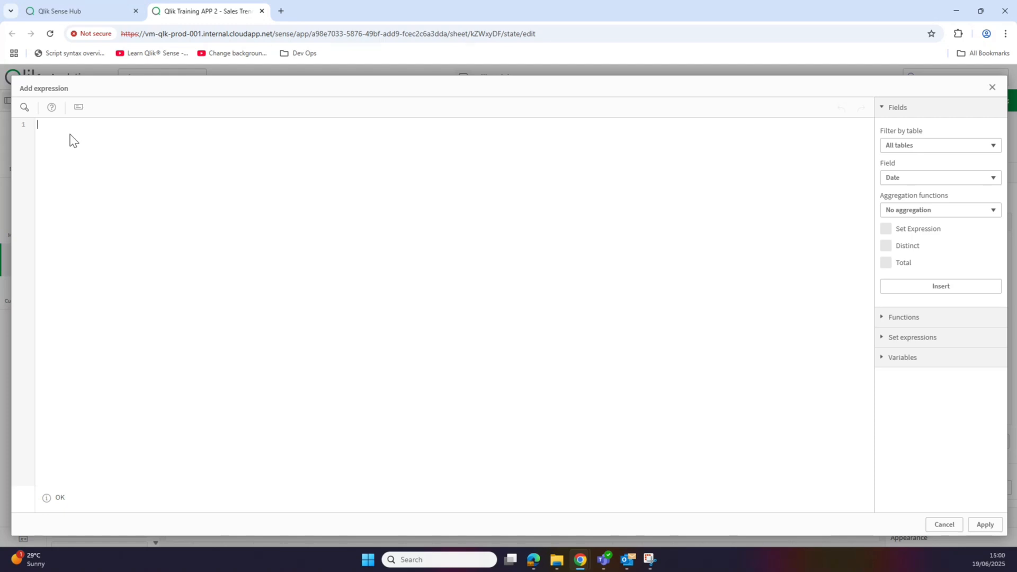
pyautogui.rightClick(65, 131)
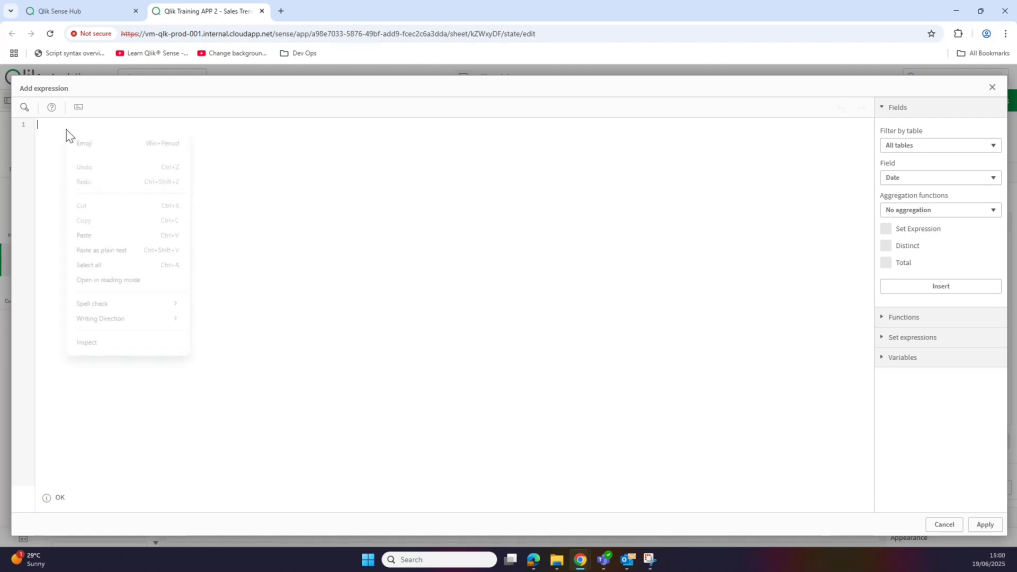
pyautogui.click(93, 235)
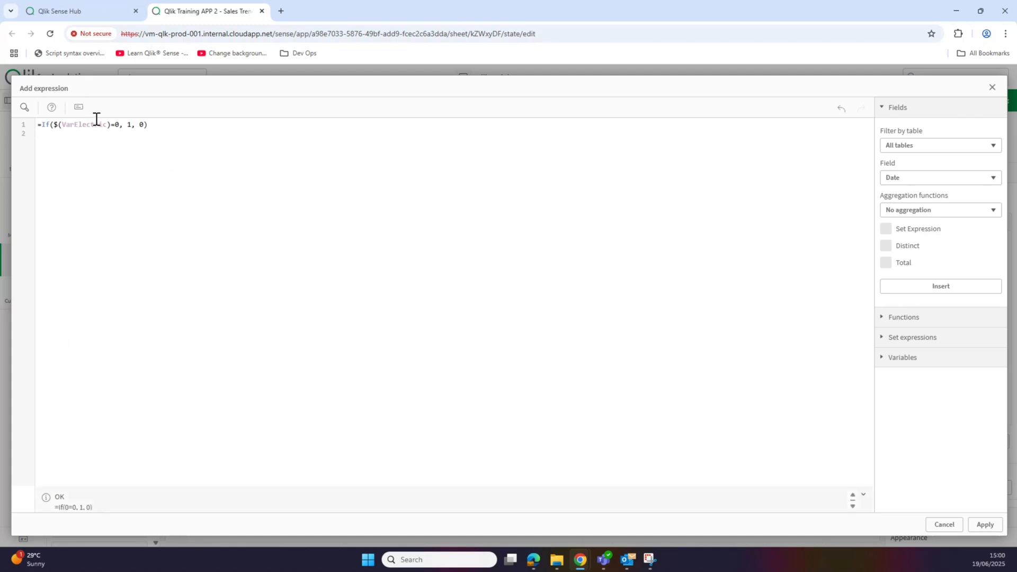
# - Replace VarElectric with VarSports in the pasted expression's condition and apply the expression
pyautogui.click(108, 124)
pyautogui.press('BackSpace')
pyautogui.press('BackSpace')
pyautogui.press('BackSpace')
pyautogui.press('BackSpace')
pyautogui.press('BackSpace')
pyautogui.press('BackSpace')
pyautogui.press('BackSpace')
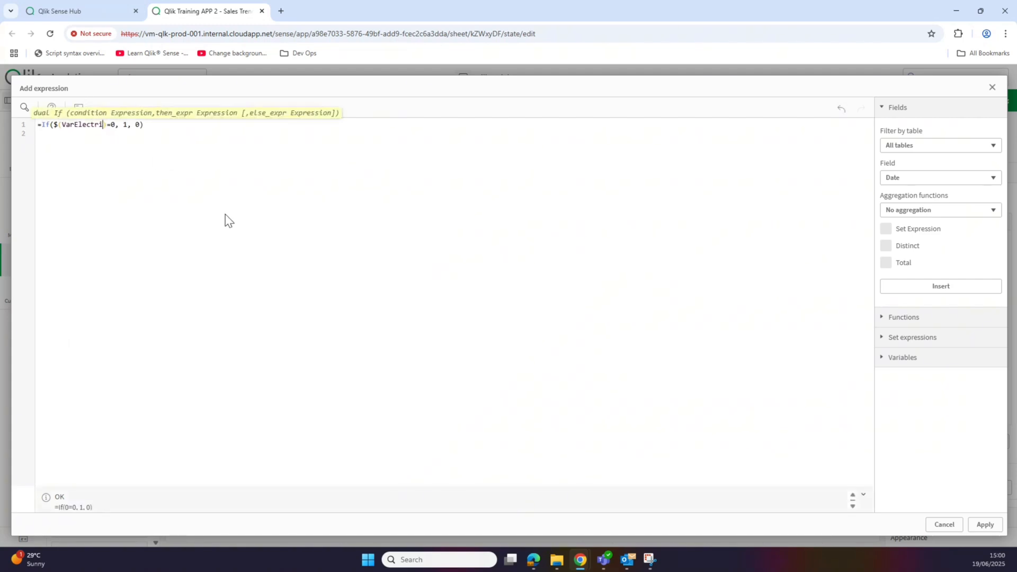
pyautogui.press('BackSpace')
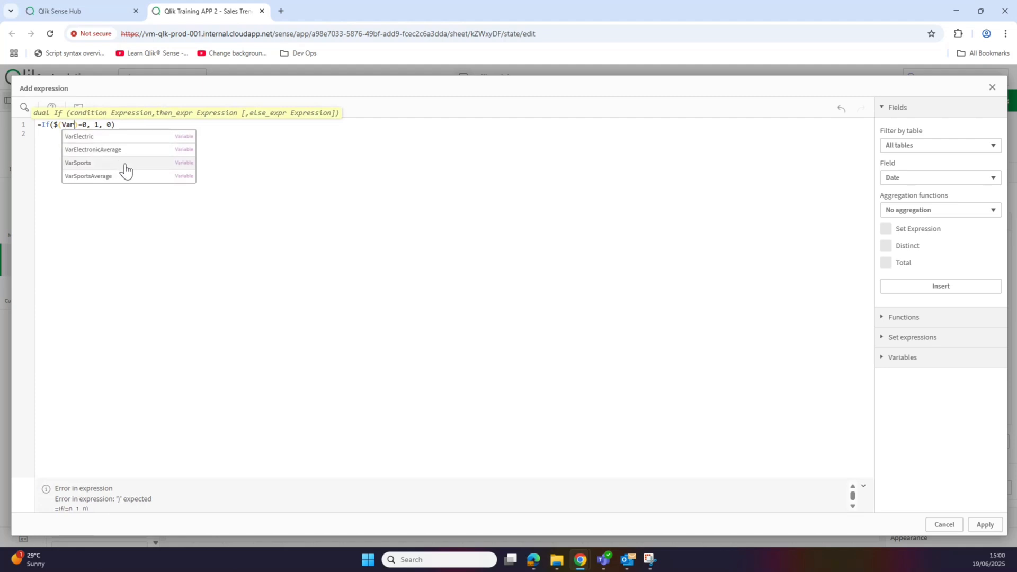
pyautogui.click(127, 165)
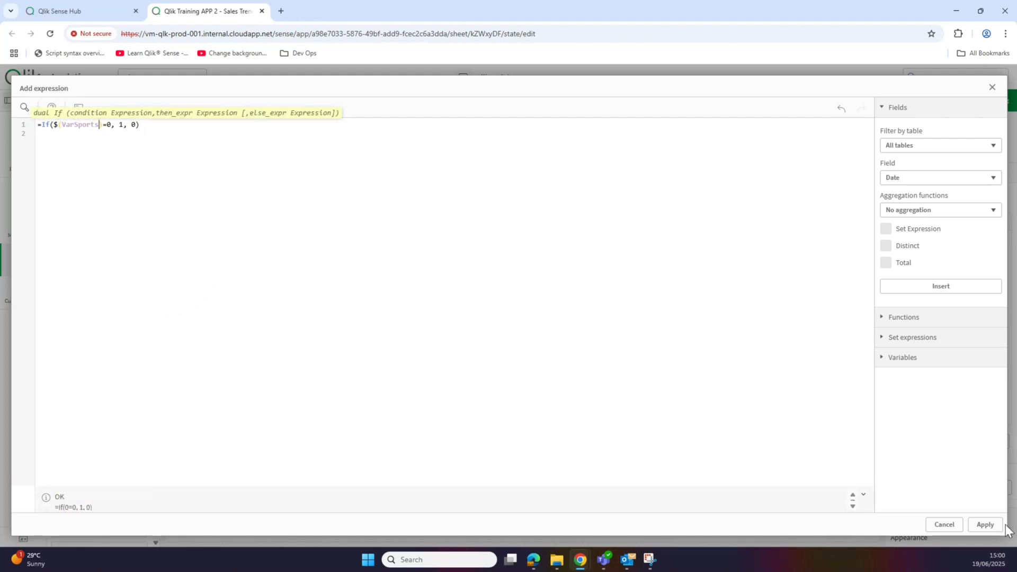
pyautogui.click(985, 525)
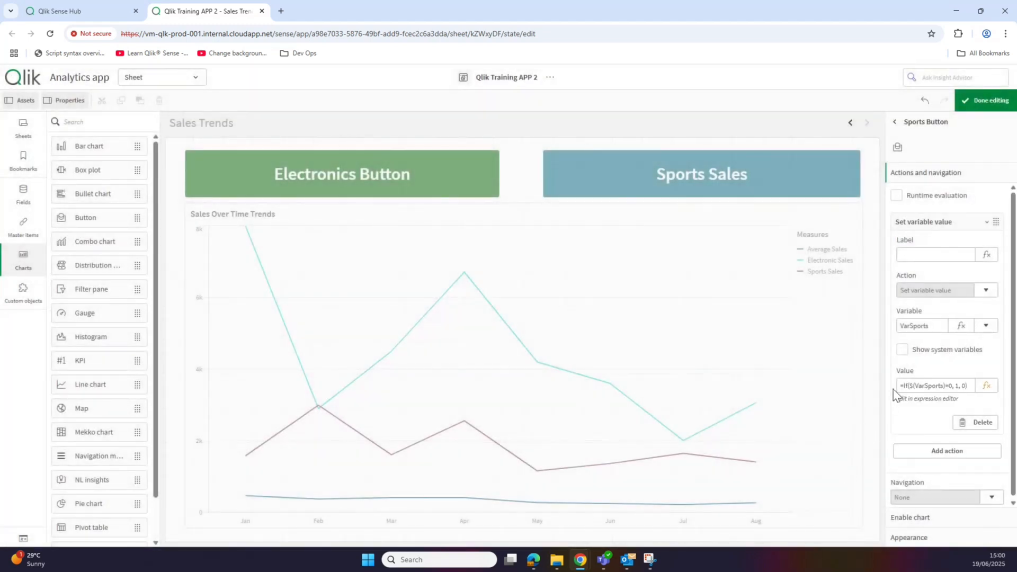
# - Leave the Sports Button's properties and open the Electronics Button's chart styling with its background options
pyautogui.click(896, 123)
pyautogui.click(936, 200)
pyautogui.click(934, 219)
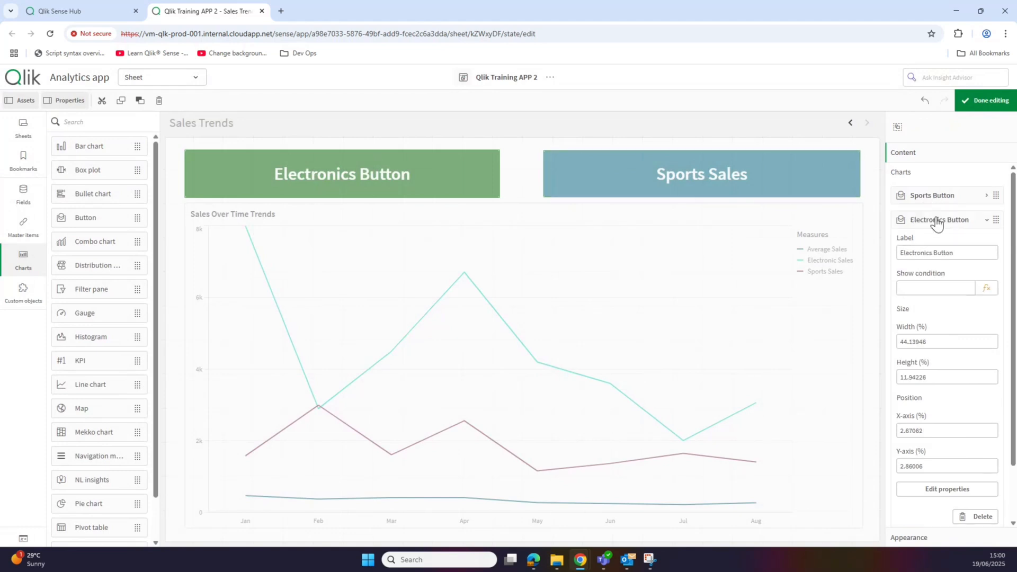
pyautogui.click(937, 223)
pyautogui.click(937, 222)
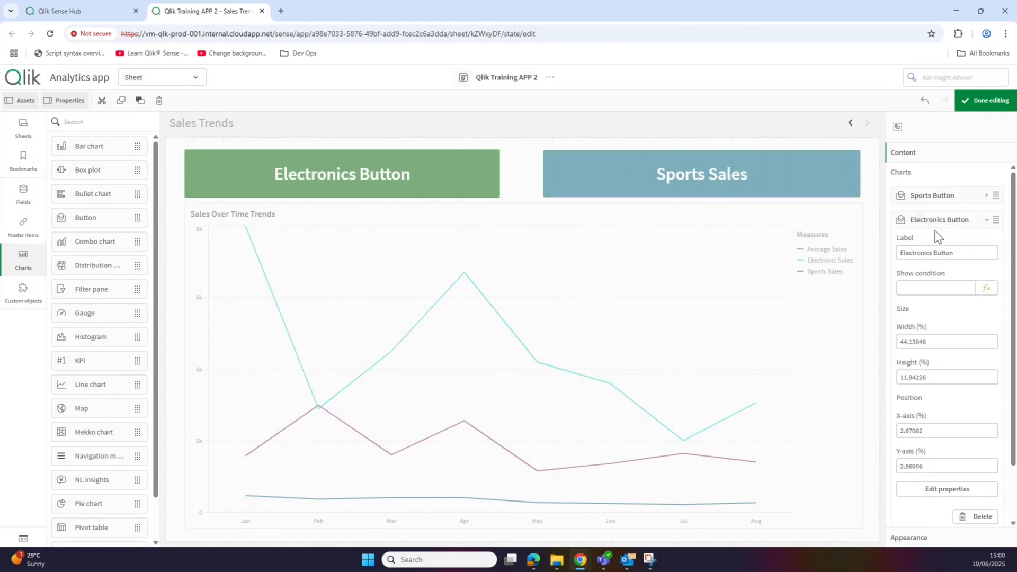
pyautogui.click(947, 489)
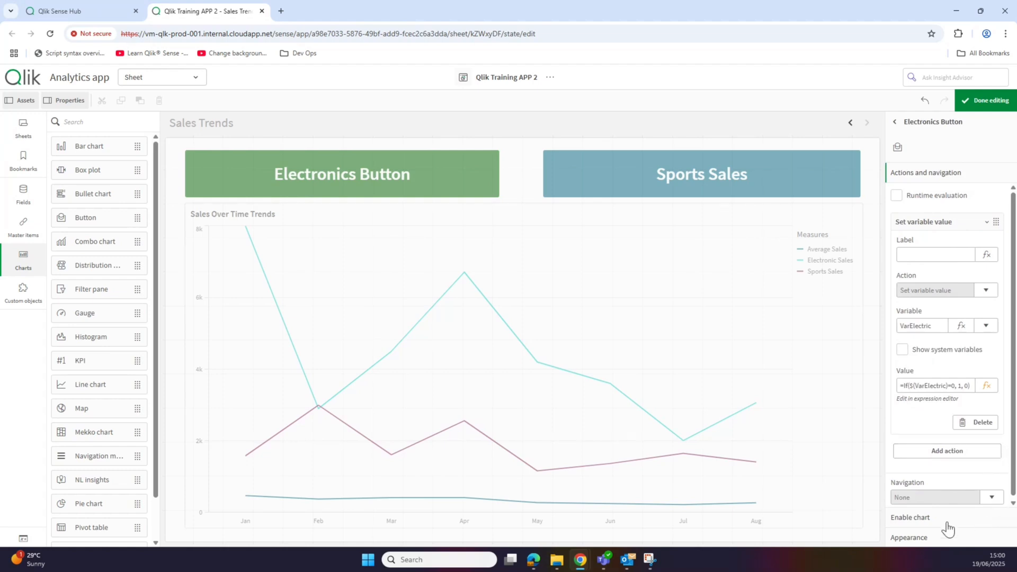
pyautogui.click(920, 538)
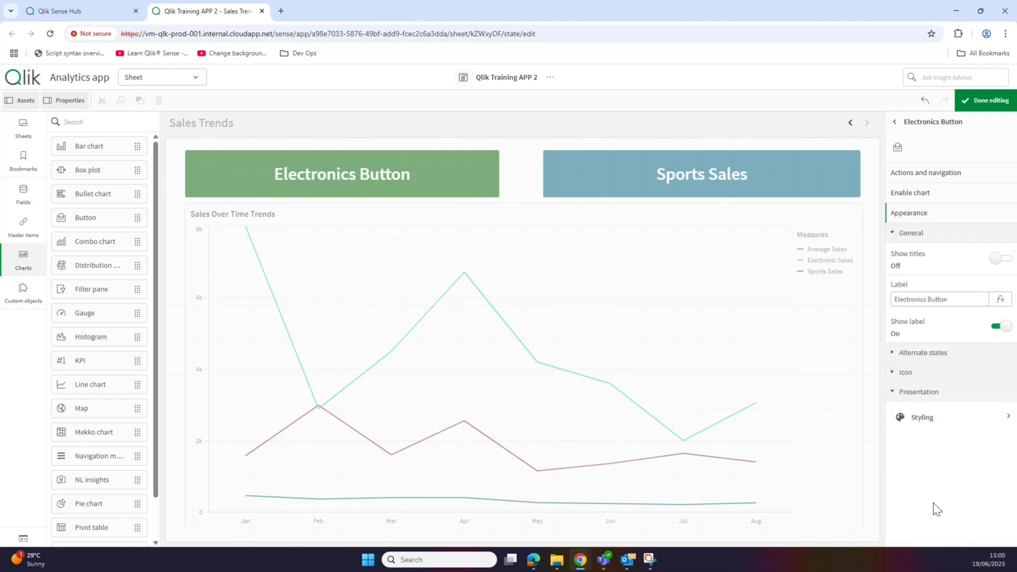
pyautogui.click(930, 424)
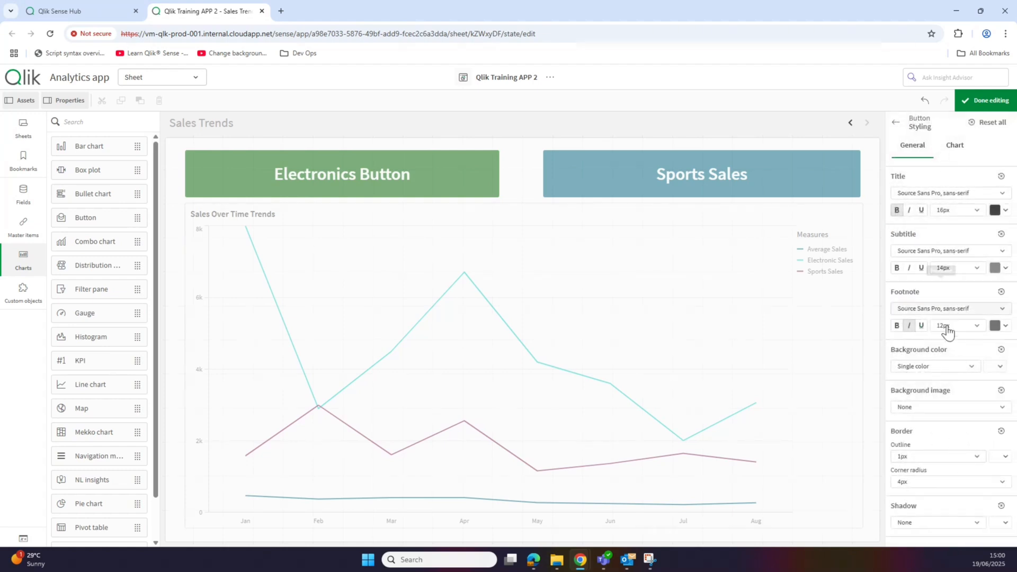
pyautogui.click(962, 150)
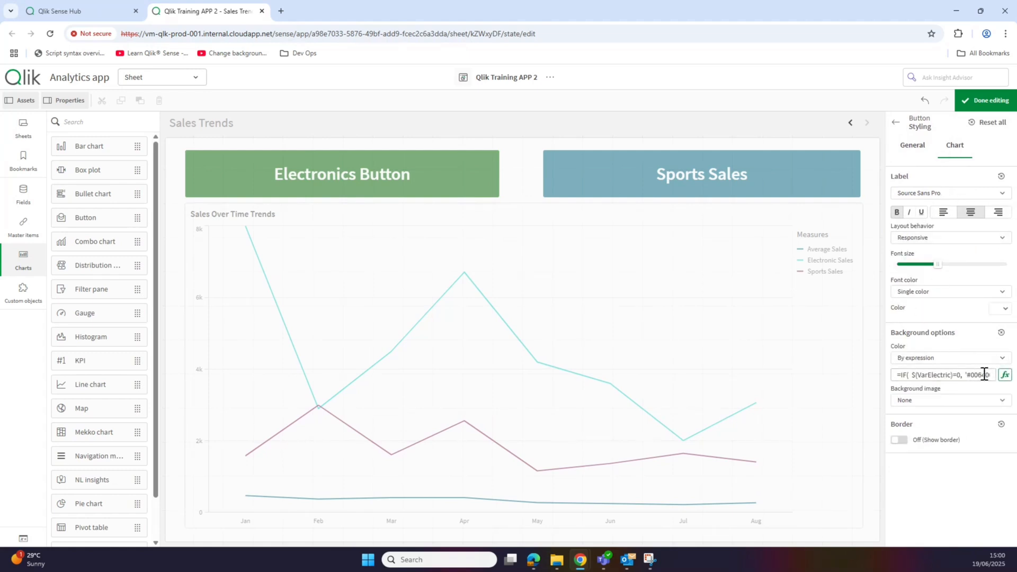
# - Copy the Electronics Button's full background color expression, close the editor without changes, and leave the button styling
pyautogui.click(1002, 384)
pyautogui.moveTo(121, 195); pyautogui.dragTo(30, 109)
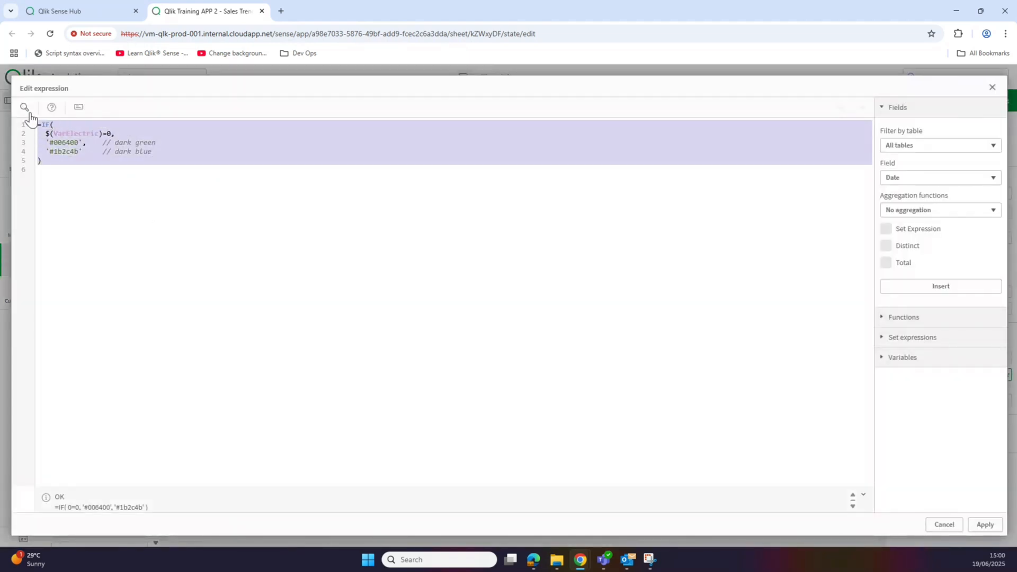
pyautogui.rightClick(63, 133)
pyautogui.click(86, 189)
pyautogui.click(945, 525)
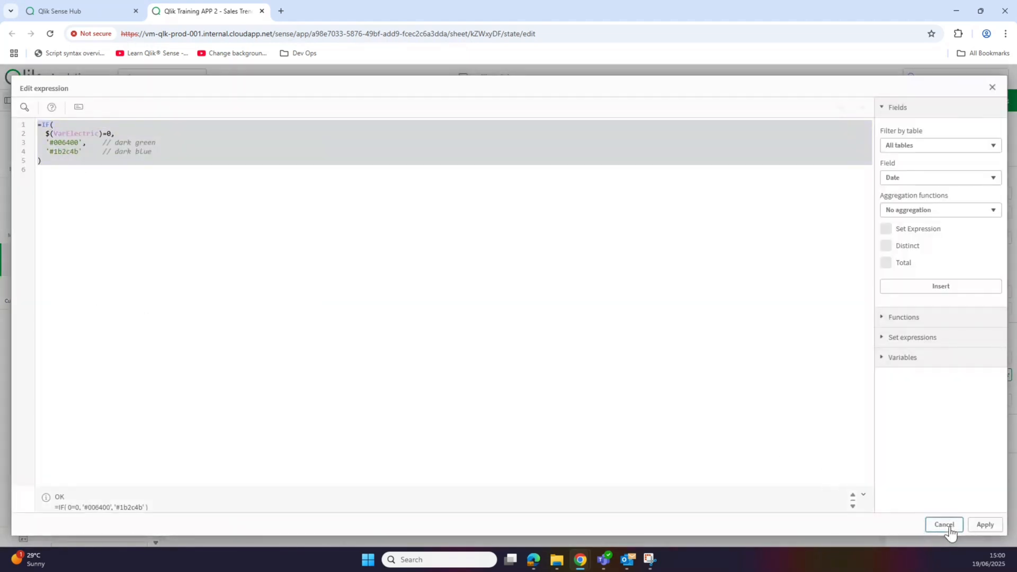
pyautogui.click(895, 127)
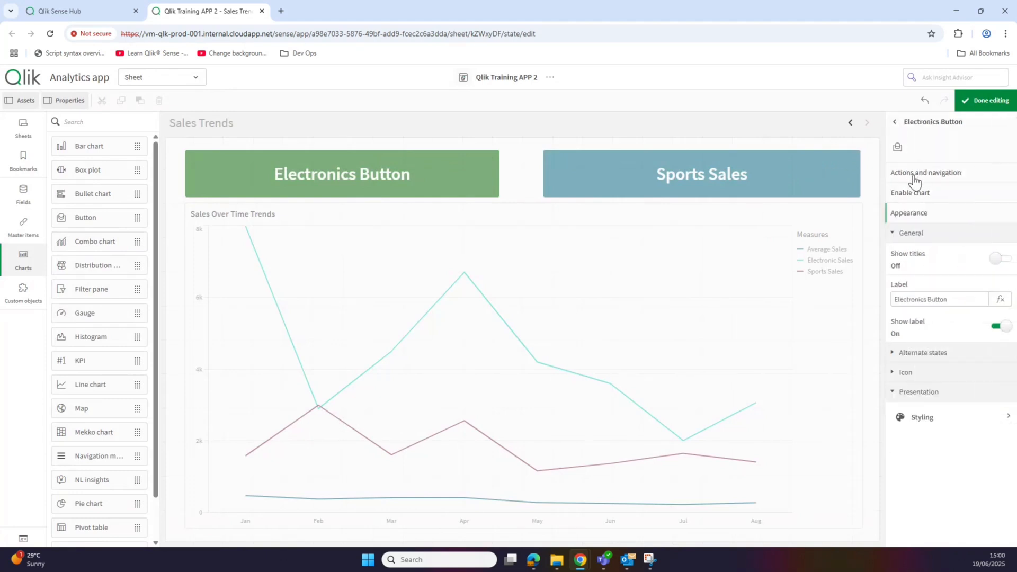
# - Leave the Electronics Button's properties and open the Sports Button's chart styling with its background options
pyautogui.click(898, 127)
pyautogui.click(940, 197)
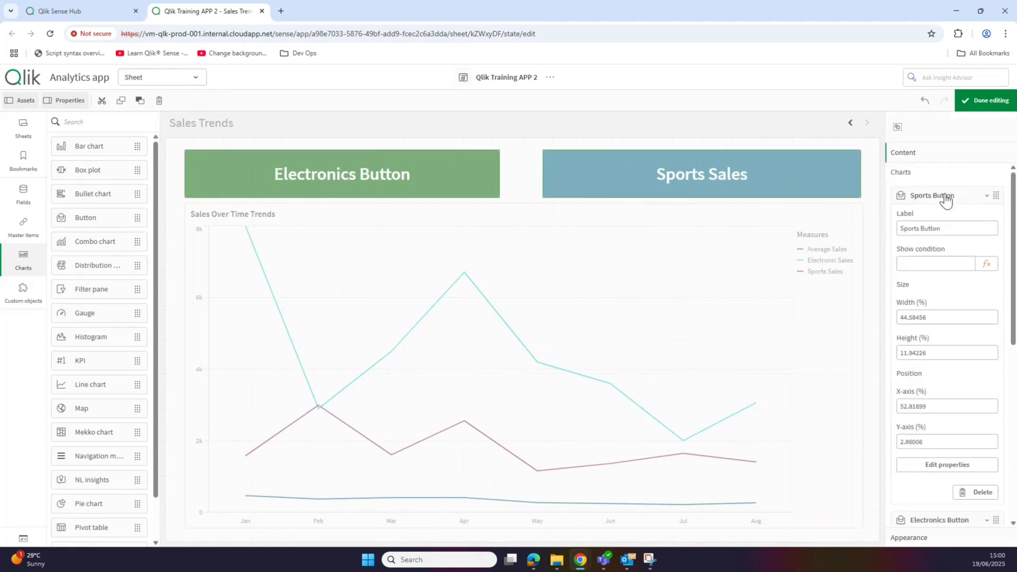
pyautogui.click(939, 466)
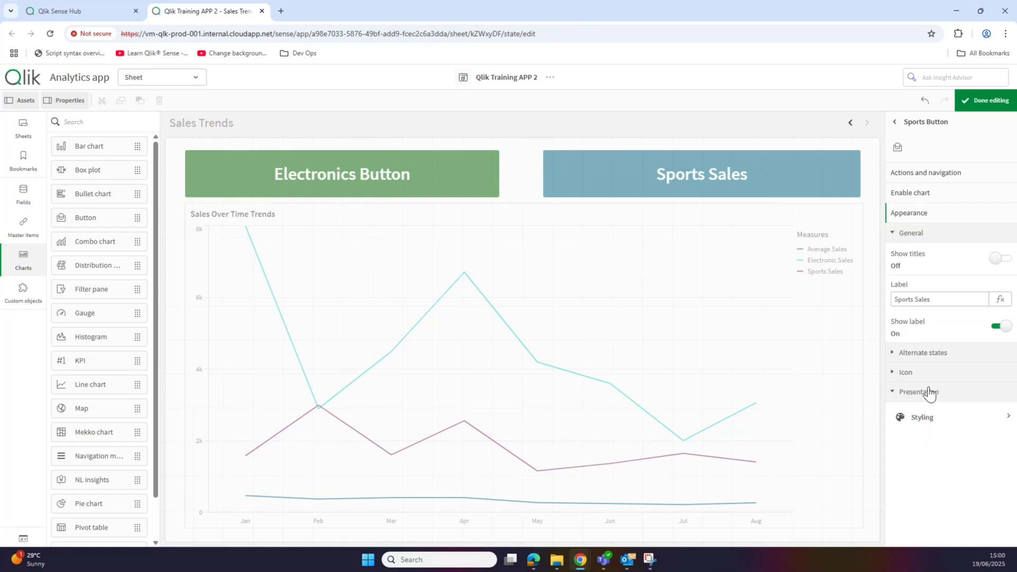
pyautogui.click(918, 418)
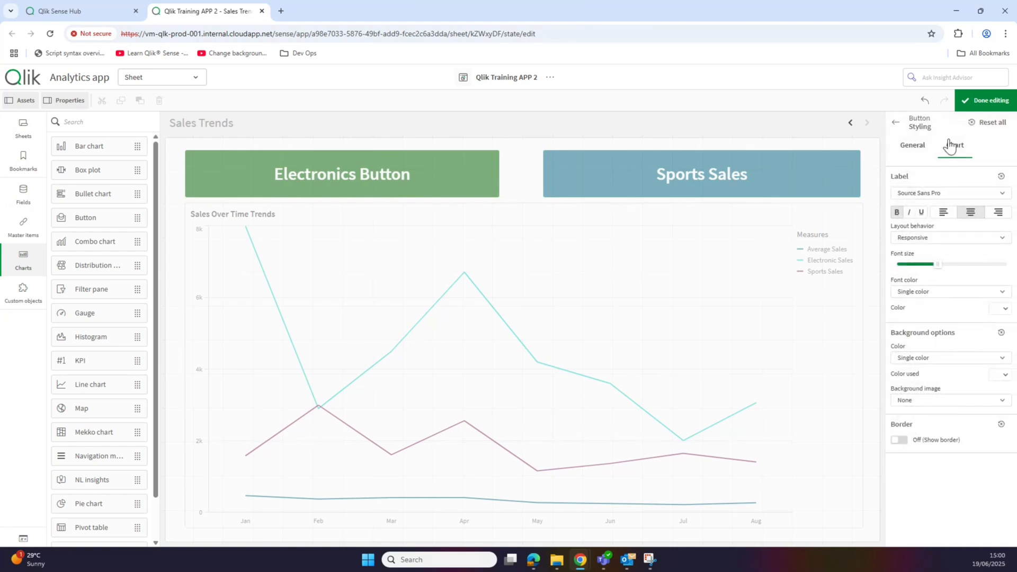
# - Try a single background color, #83af9b, on the Sports Button, then finish editing and reopen the sheet for editing
pyautogui.click(995, 366)
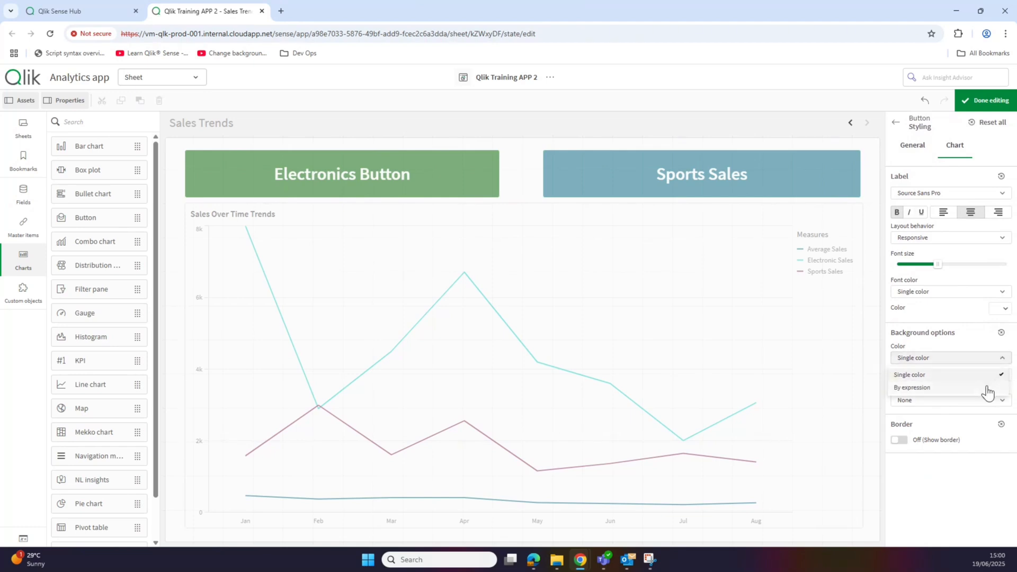
pyautogui.click(986, 375)
pyautogui.click(1003, 376)
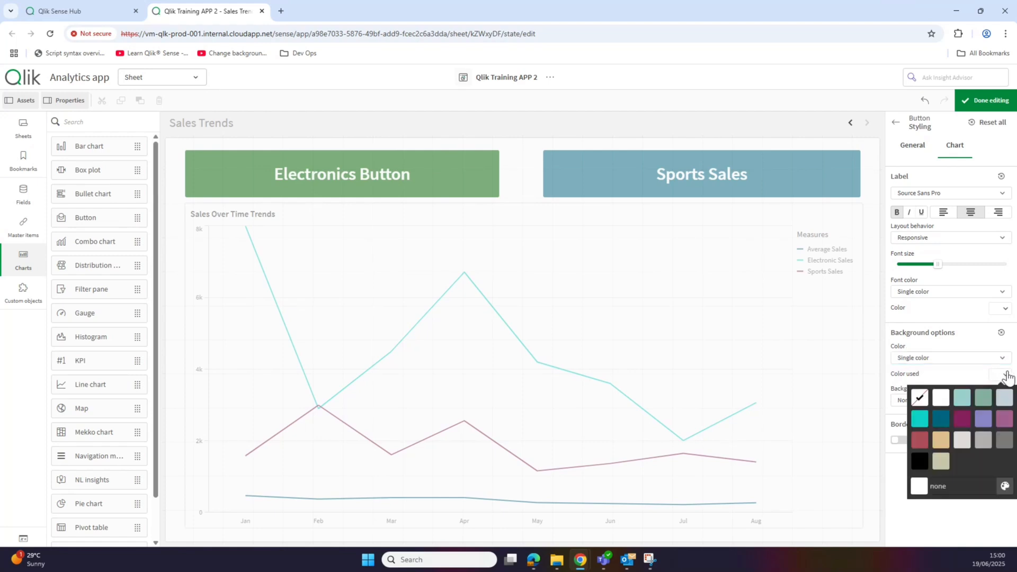
pyautogui.click(948, 404)
pyautogui.click(963, 401)
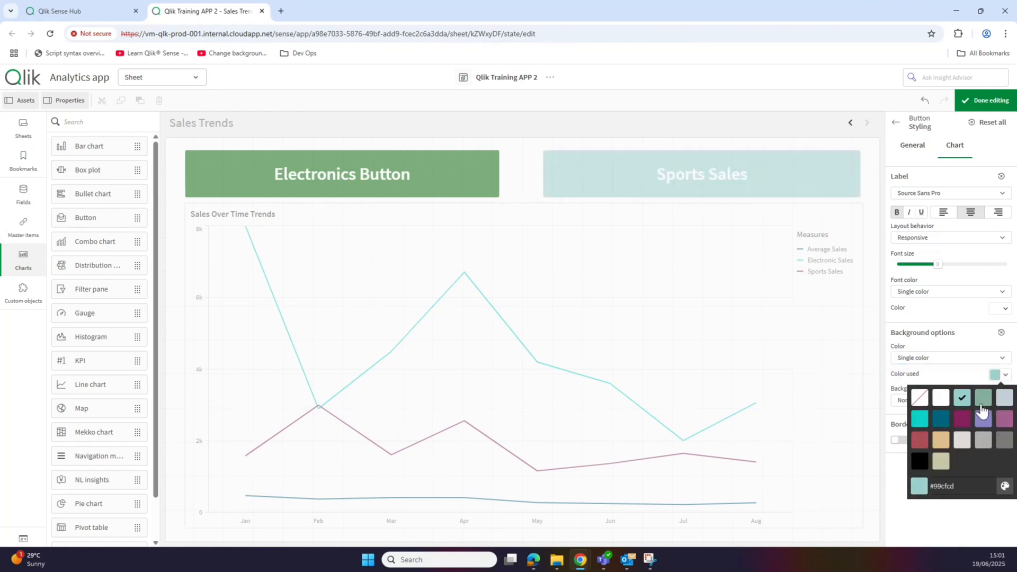
pyautogui.click(984, 403)
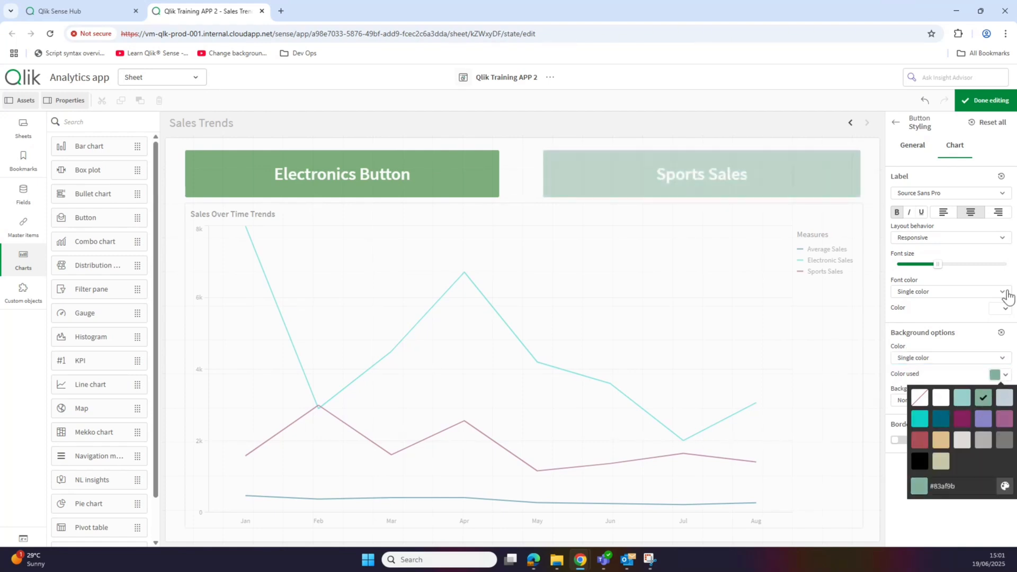
pyautogui.click(991, 100)
pyautogui.click(992, 102)
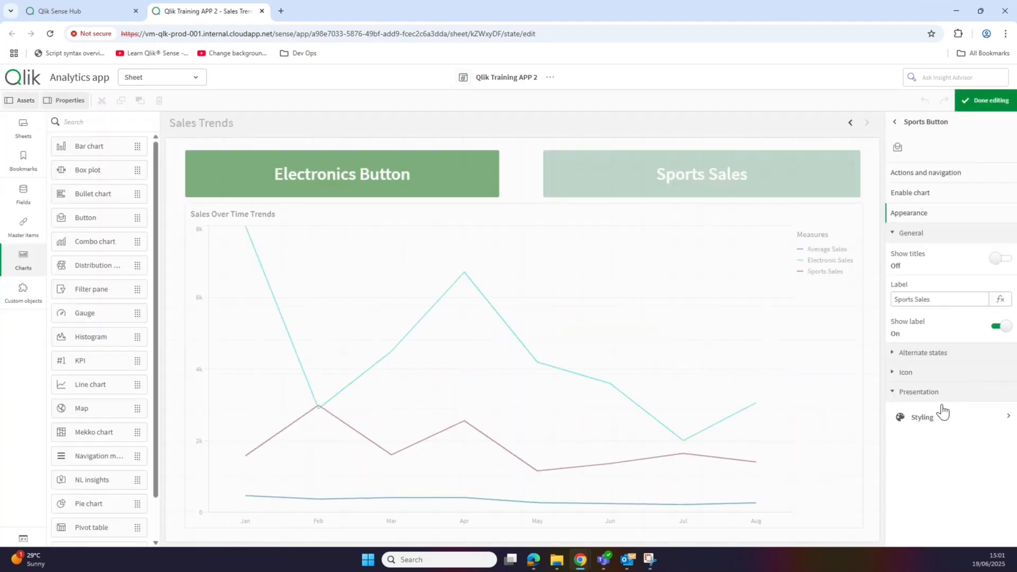
# - Set the Sports Button's background color to By expression and paste the copied =IF($(VarElectric)=0, '#006400', '#1b2c4b') expression
pyautogui.click(931, 421)
pyautogui.click(956, 146)
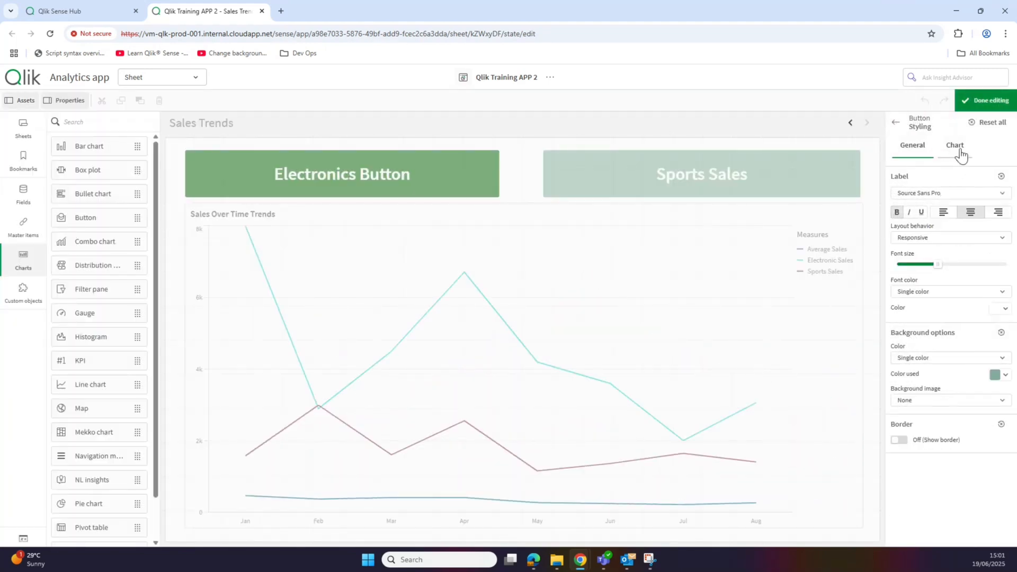
pyautogui.click(1001, 360)
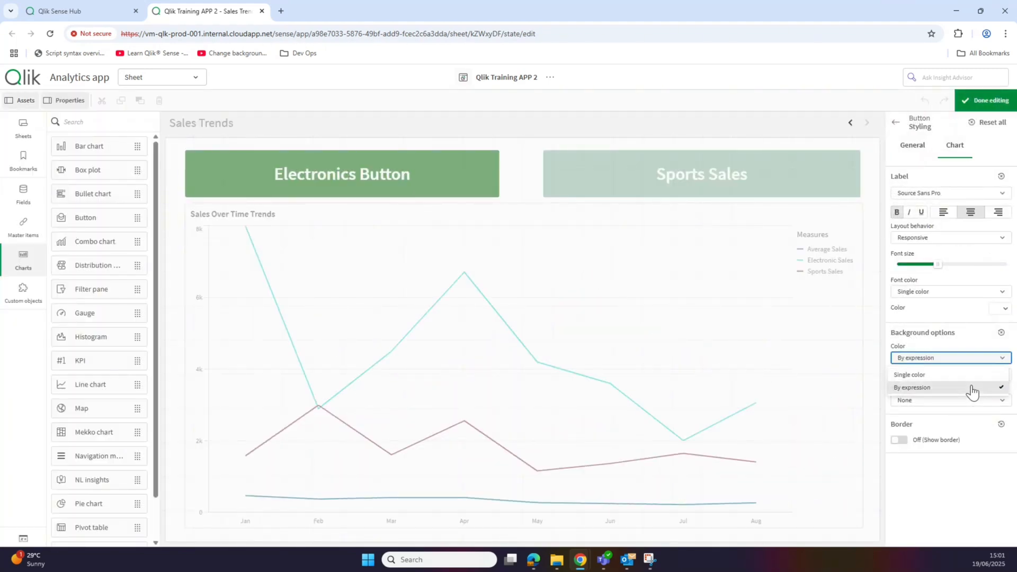
pyautogui.click(974, 389)
pyautogui.click(1006, 377)
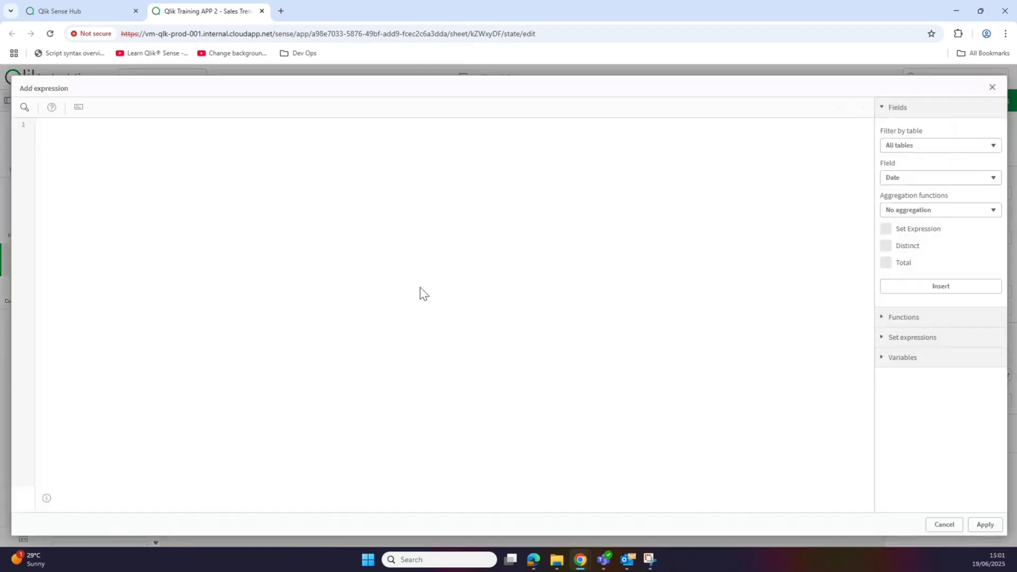
pyautogui.rightClick(81, 129)
pyautogui.click(118, 236)
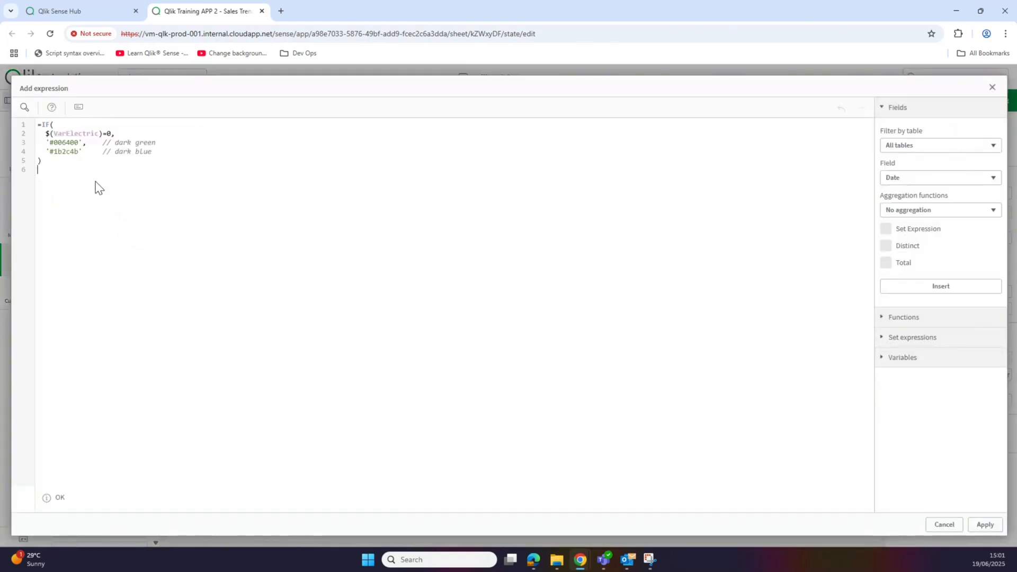
# - Replace VarElectric with VarSports in the pasted color expression's condition and apply the expression
pyautogui.click(100, 133)
pyautogui.press('BackSpace')
pyautogui.press('BackSpace')
pyautogui.press('BackSpace')
pyautogui.press('BackSpace')
pyautogui.press('BackSpace')
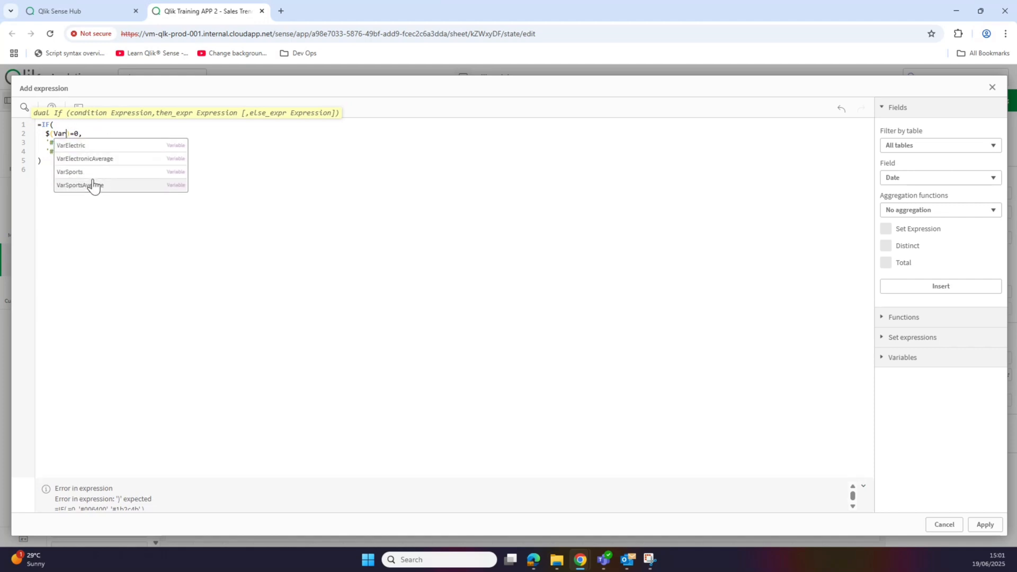
pyautogui.click(95, 183)
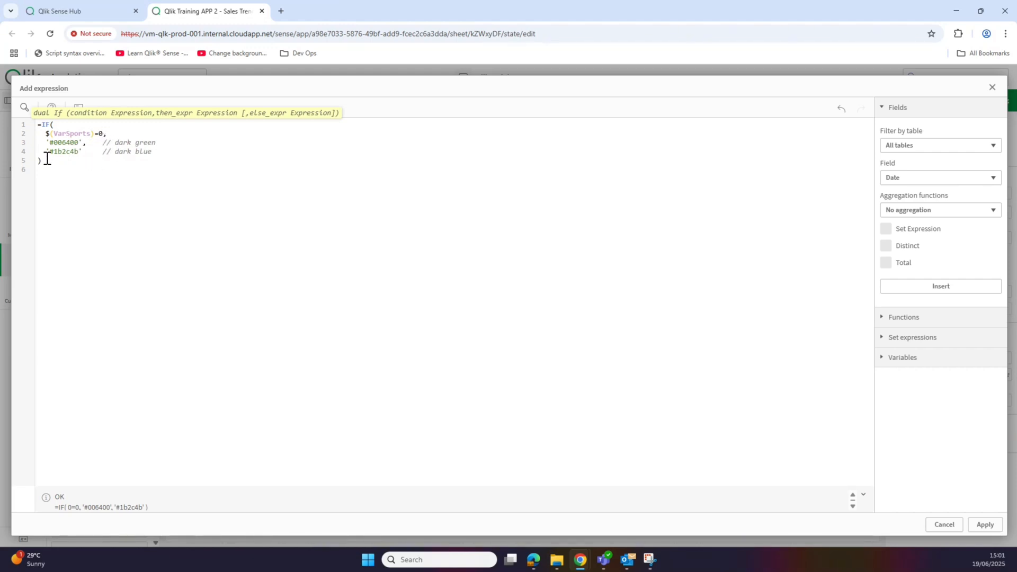
pyautogui.click(986, 524)
# - Finish editing the sheet and test the color toggle of the Electronics and Sports buttons
pyautogui.click(975, 102)
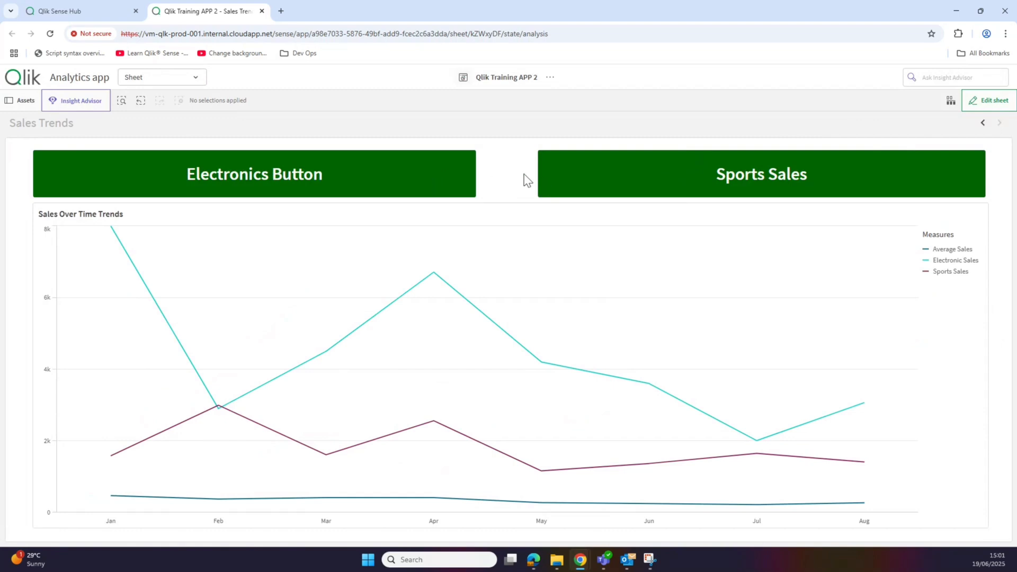
pyautogui.click(445, 178)
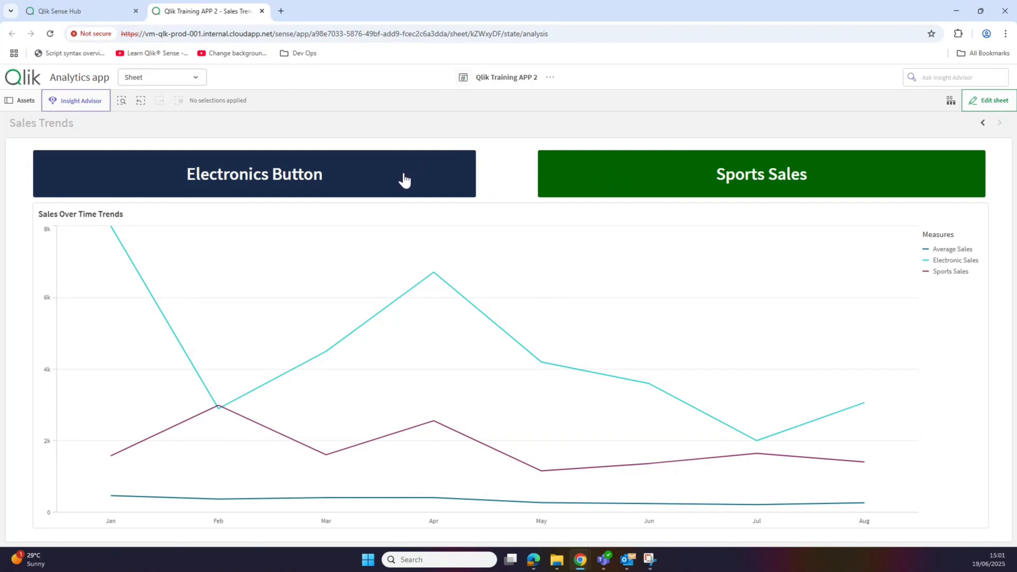
pyautogui.click(691, 185)
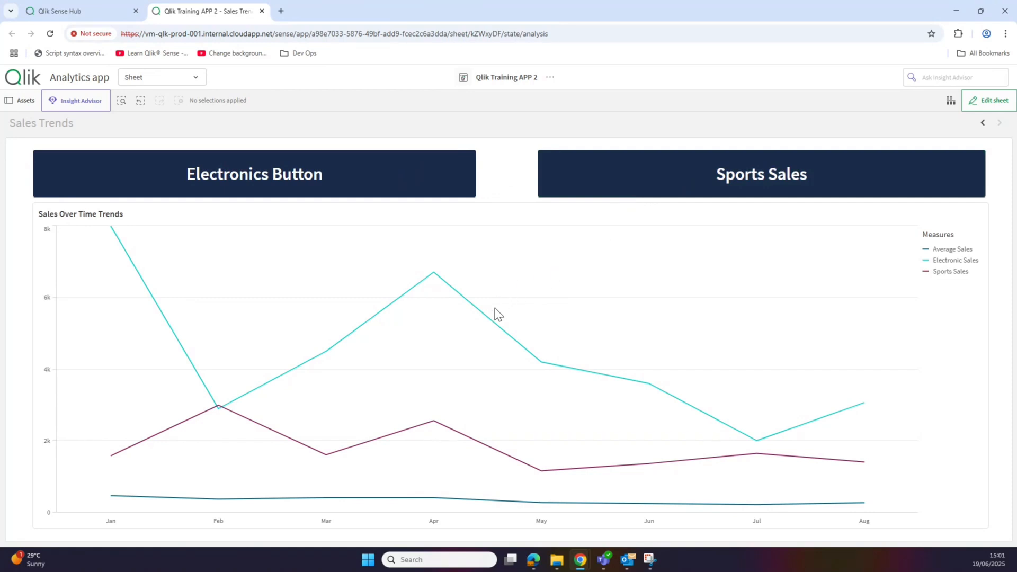
# - Return to editing the sheet and open the line chart's properties from the layout container's chart list
pyautogui.click(988, 100)
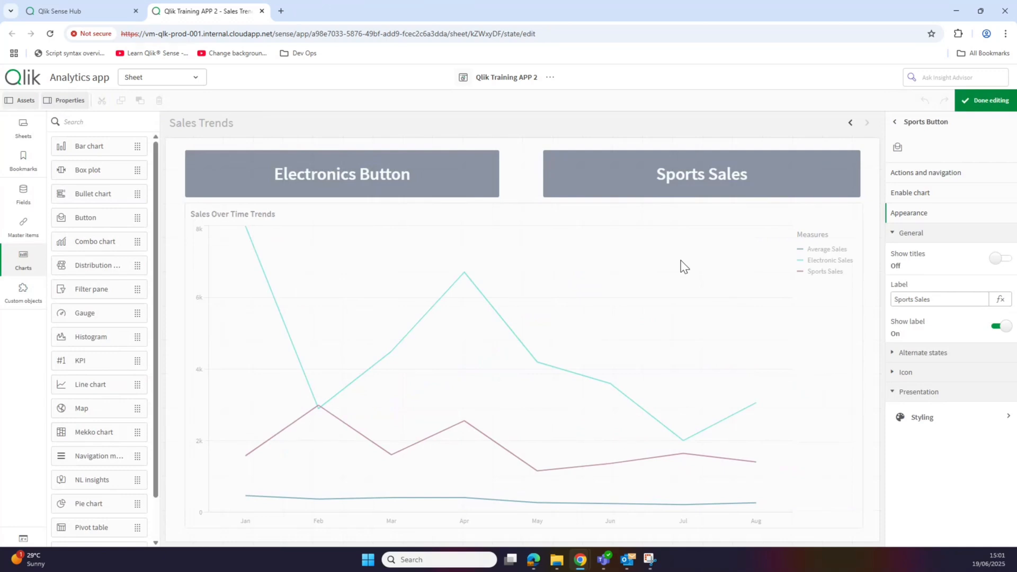
pyautogui.click(742, 258)
pyautogui.click(912, 197)
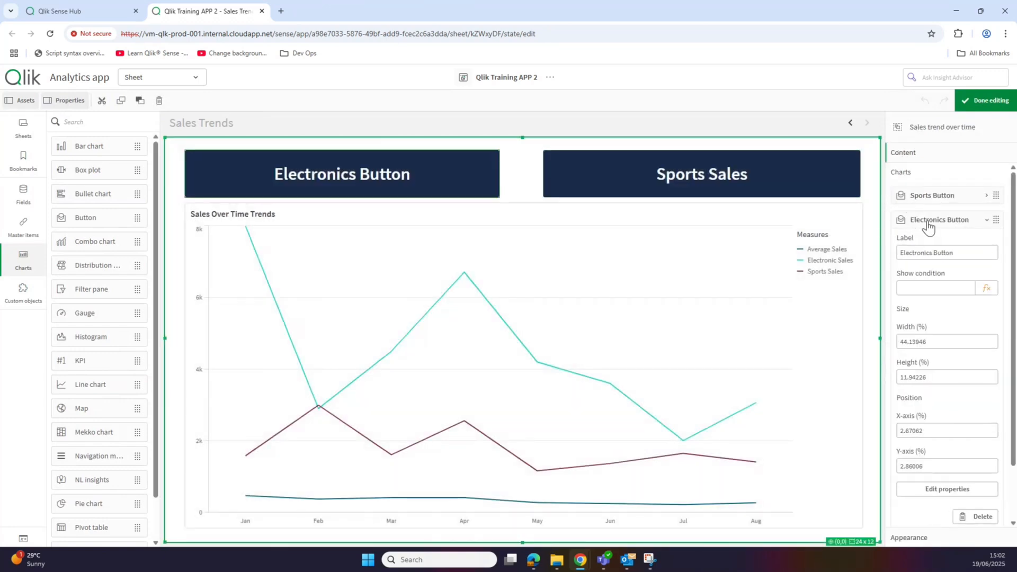
pyautogui.click(927, 221)
pyautogui.click(926, 246)
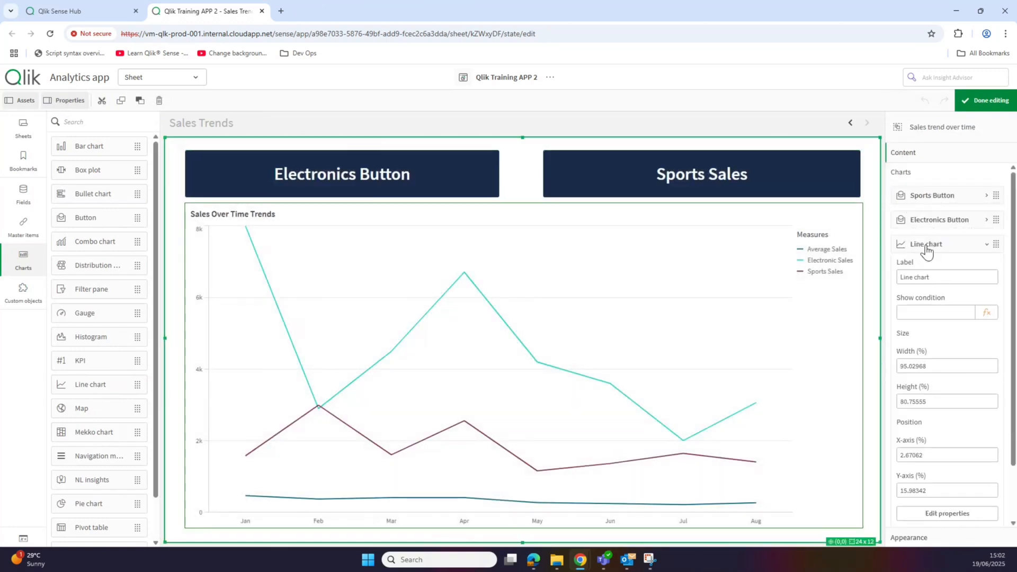
pyautogui.click(956, 513)
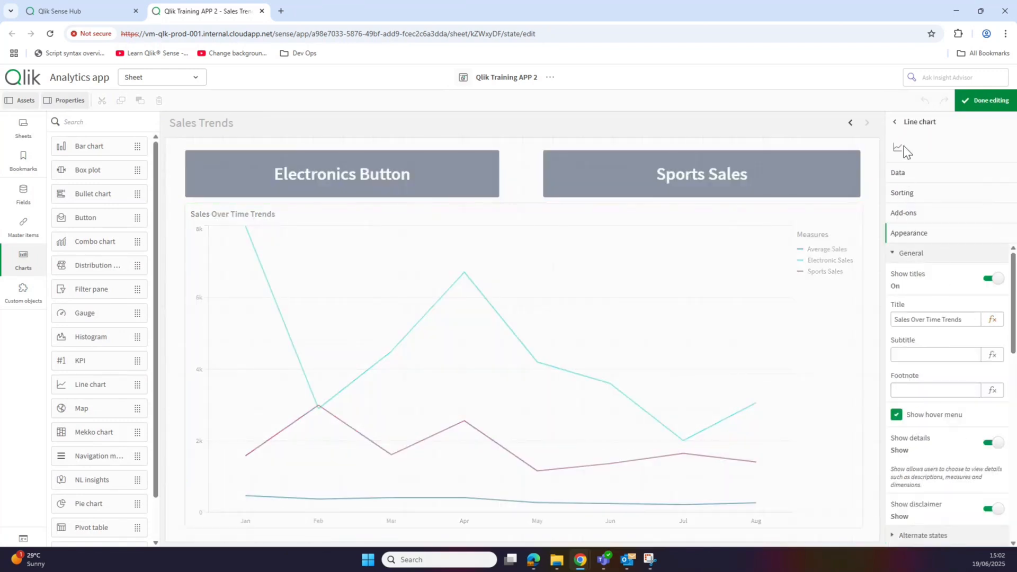
# - Expand the Electronic Sales measure in the line chart's data settings and go to its Show measure if condition
pyautogui.click(912, 173)
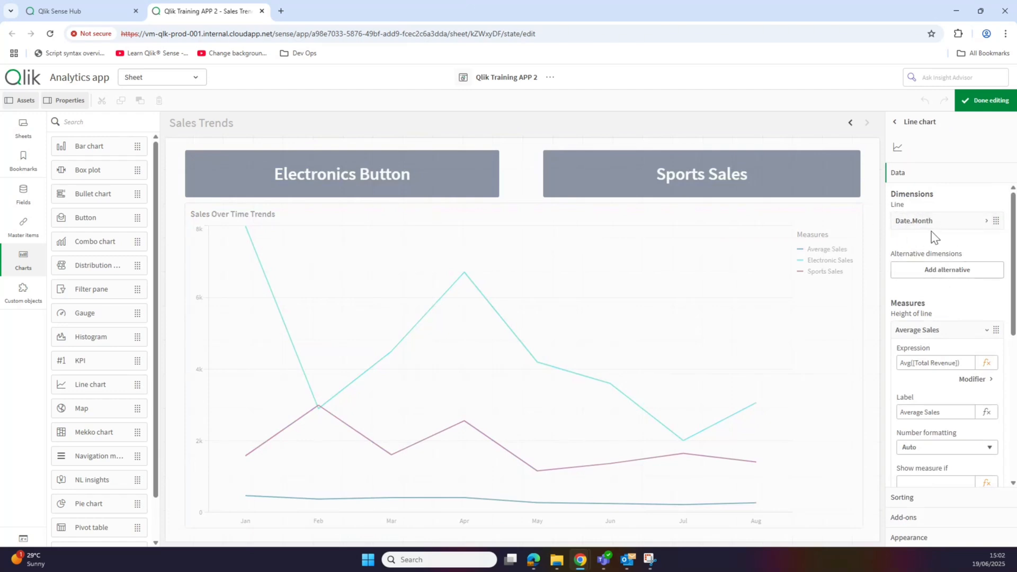
pyautogui.click(929, 331)
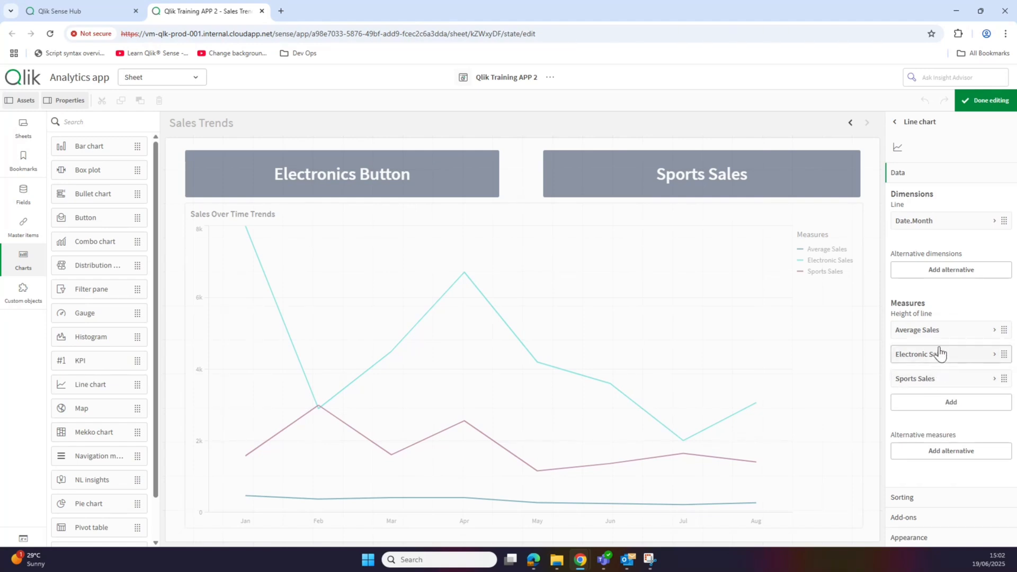
pyautogui.click(942, 358)
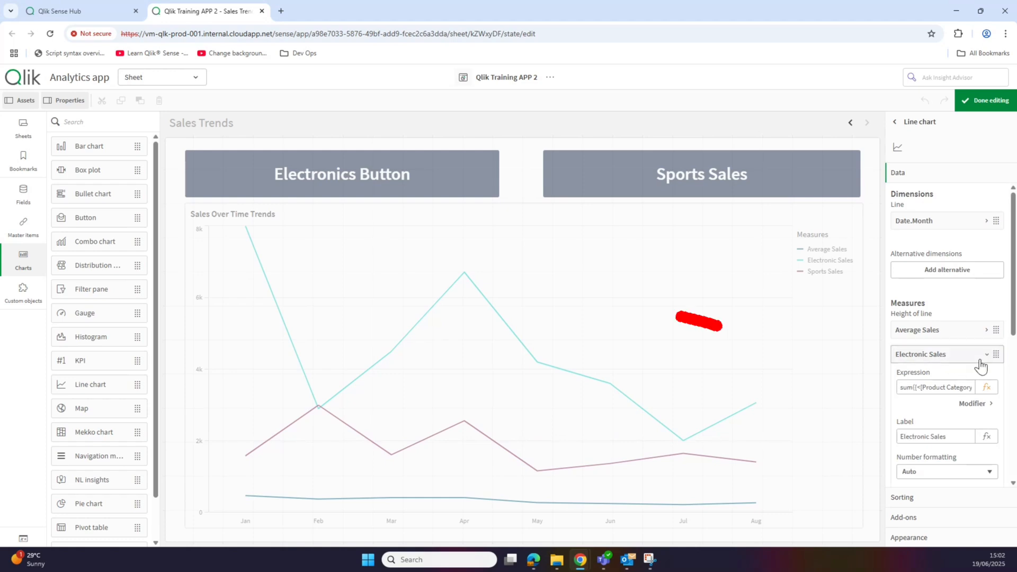
pyautogui.scroll(-2, 1007, 365)
pyautogui.scroll(-1, 1014, 369)
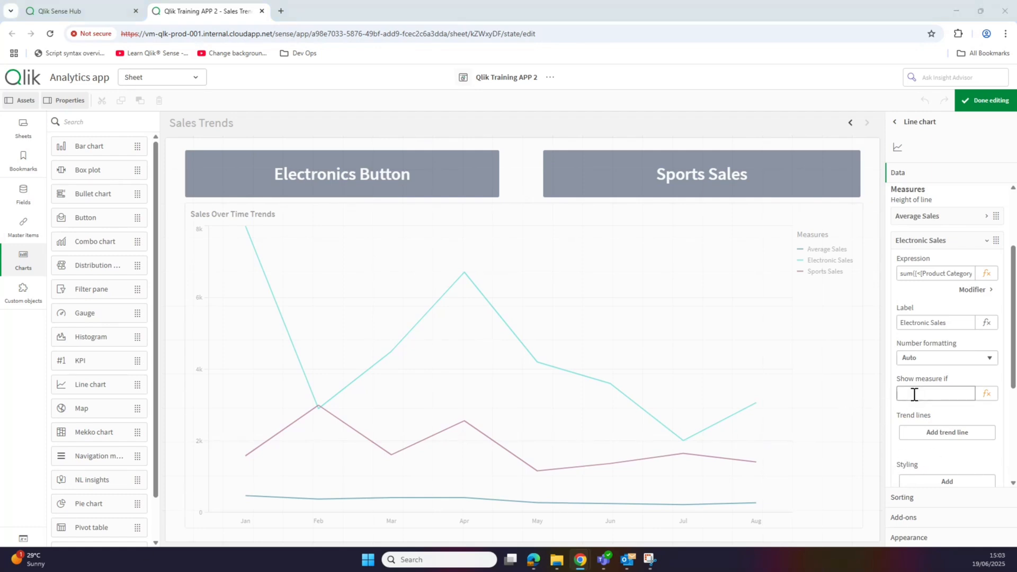
# - Finish editing the sheet and toggle the Electronics Button twice to check its effect on the chart
pyautogui.click(979, 102)
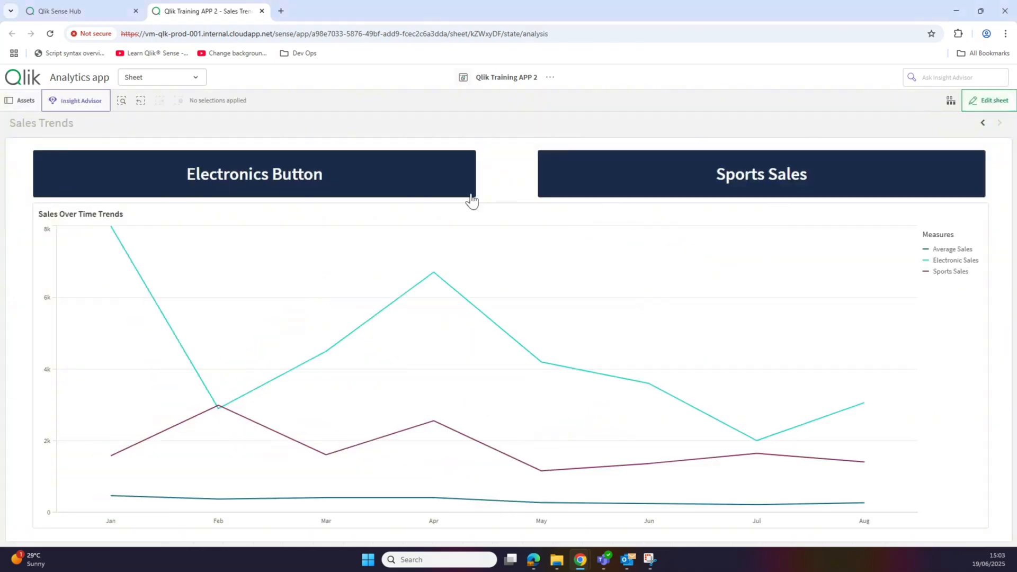
pyautogui.click(400, 182)
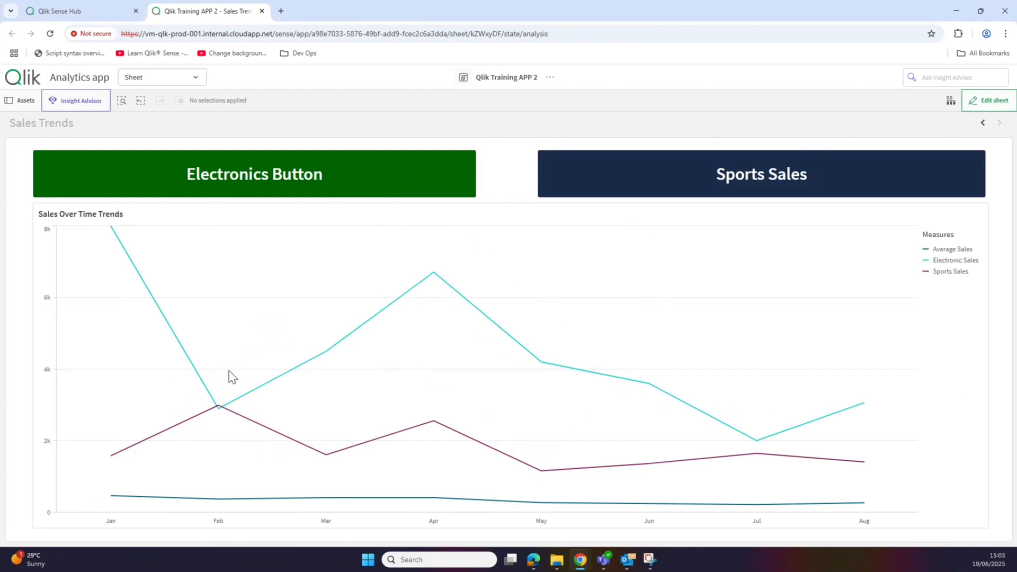
pyautogui.click(351, 181)
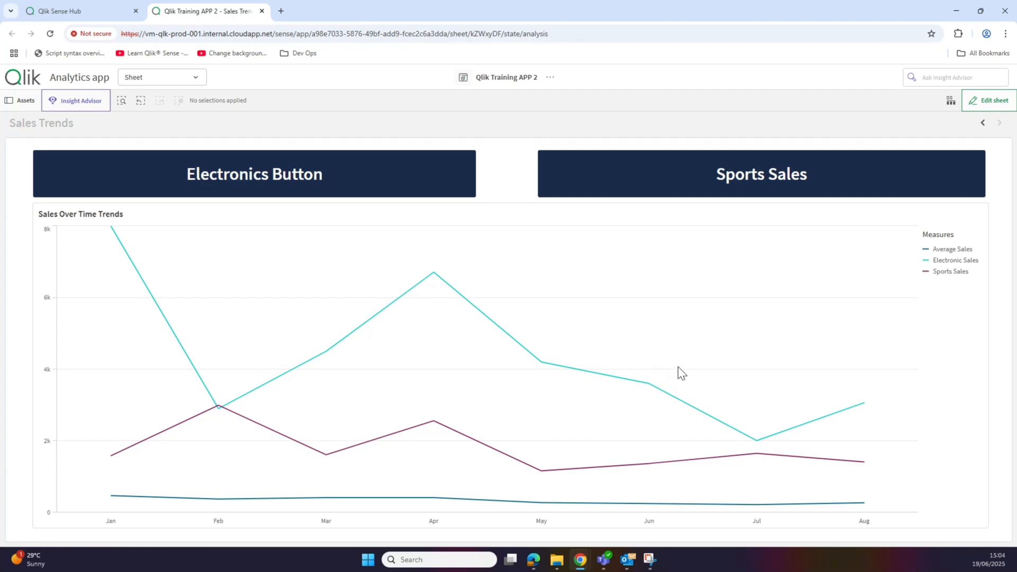
# - Paste $(VarElectric) = 0 as the Electronic Sales measure's Show measure if condition, apply it, and collapse the measure
pyautogui.click(985, 100)
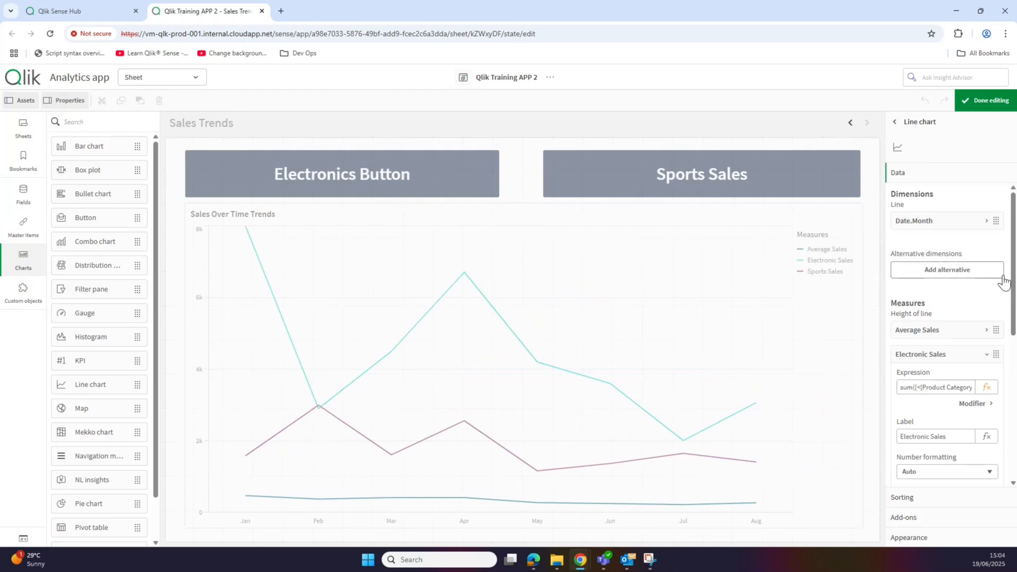
pyautogui.moveTo(1013, 289); pyautogui.dragTo(1013, 359)
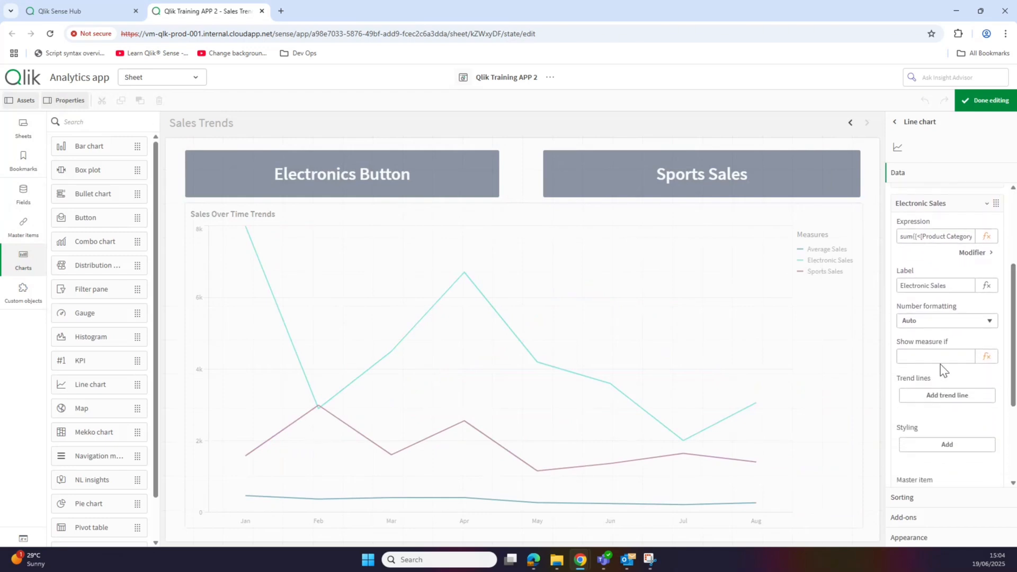
pyautogui.click(986, 358)
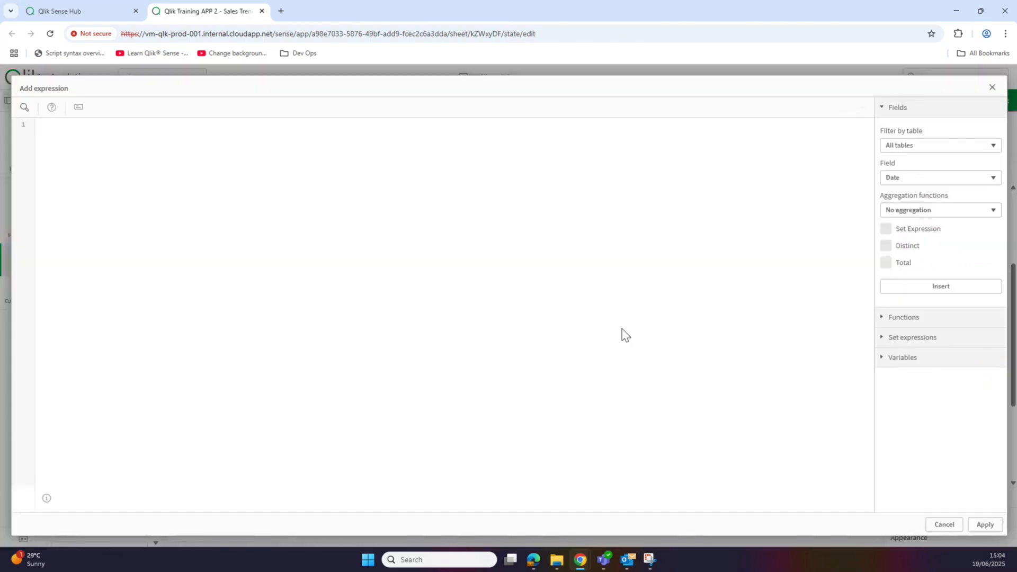
pyautogui.rightClick(86, 156)
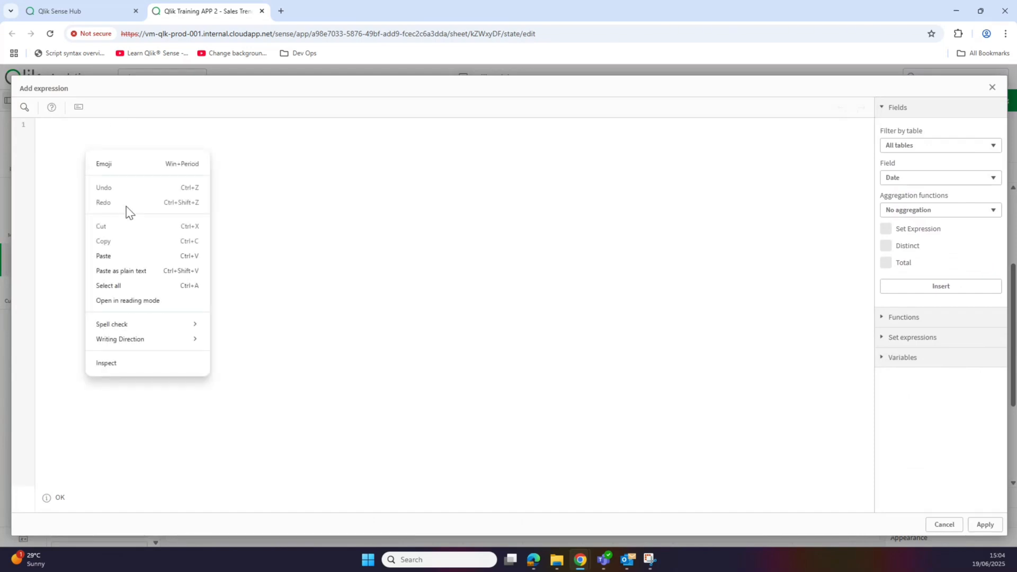
pyautogui.click(141, 255)
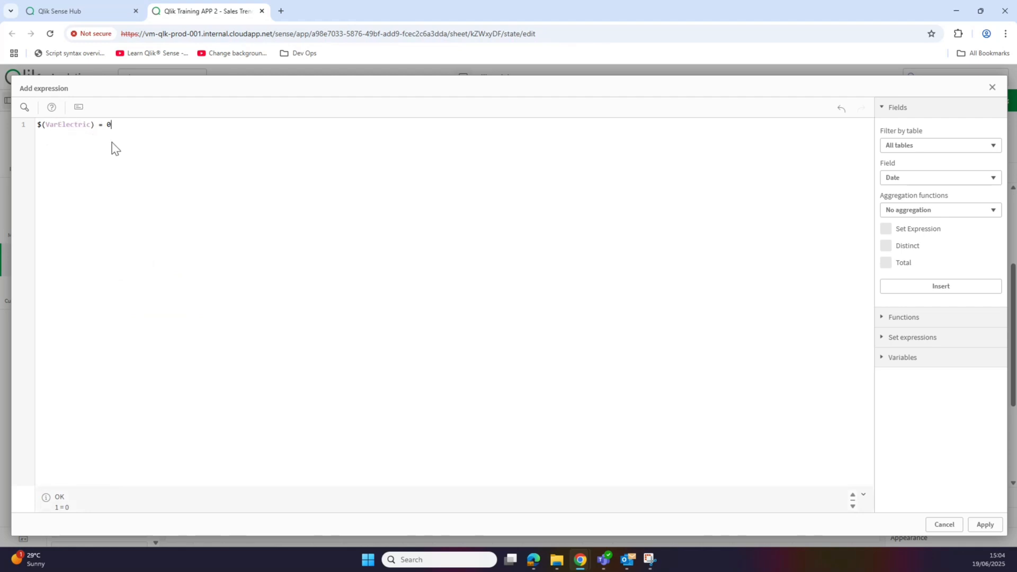
pyautogui.click(984, 525)
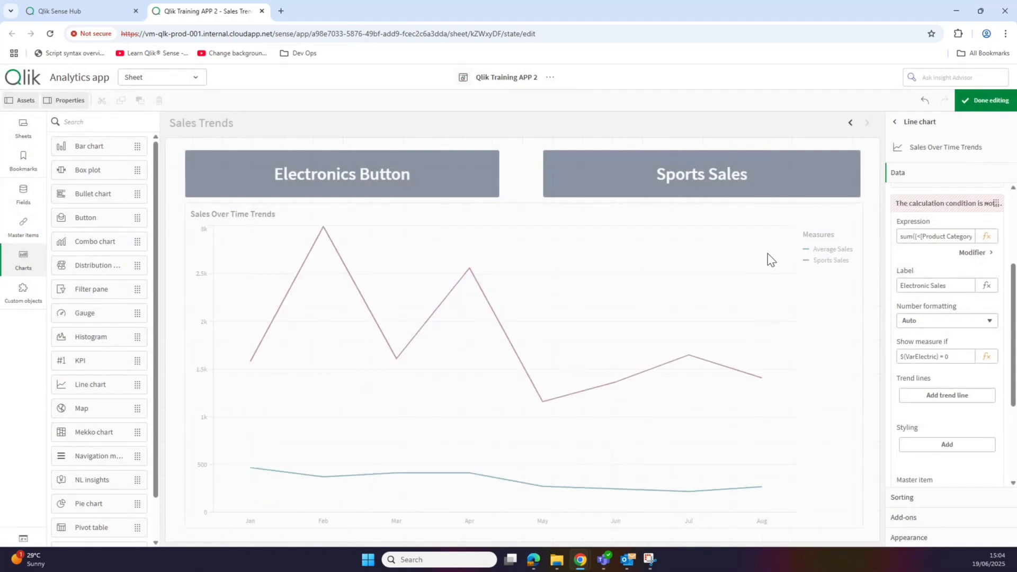
pyautogui.click(908, 205)
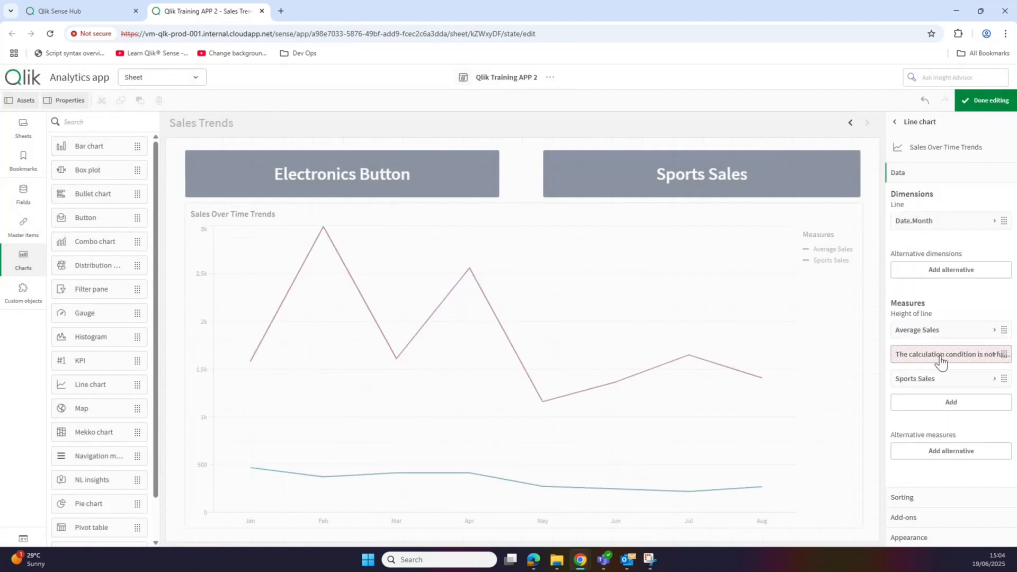
# - Set the Sports Sales measure's Show measure if condition to $(VarSports) = 0 by adapting the copied VarElectric condition, and apply it
pyautogui.click(945, 380)
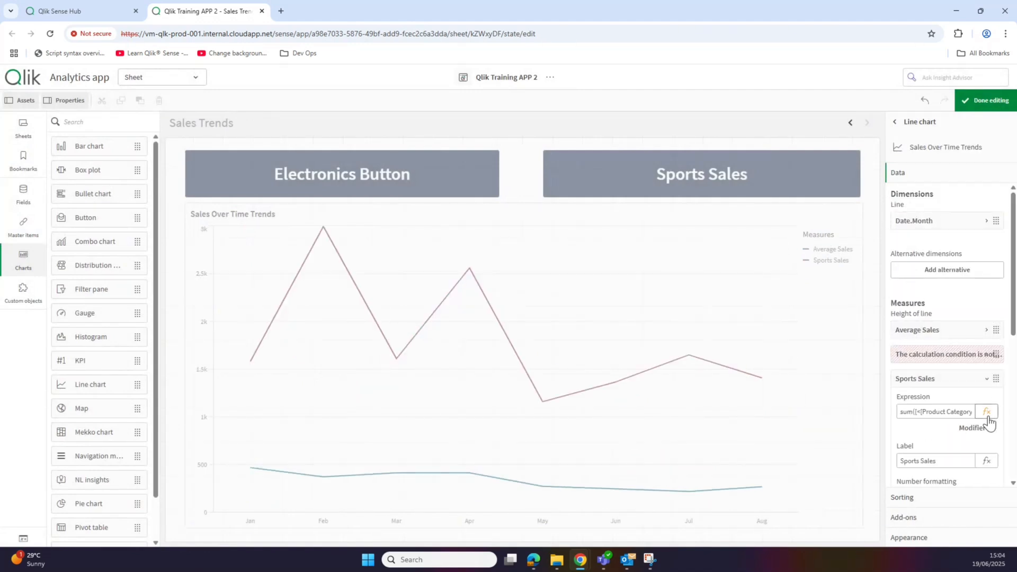
pyautogui.scroll(-3, 993, 413)
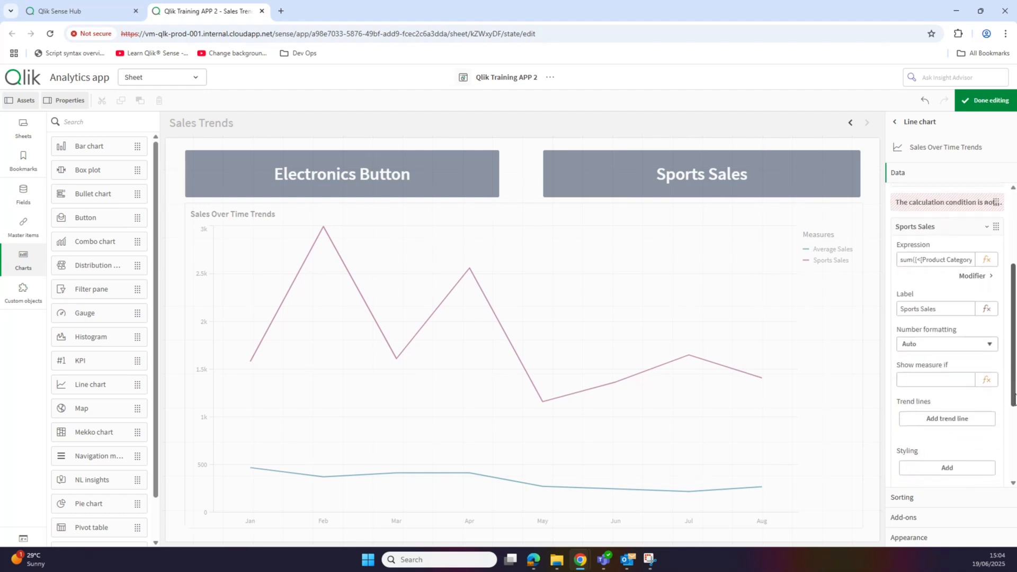
pyautogui.click(989, 382)
pyautogui.rightClick(93, 141)
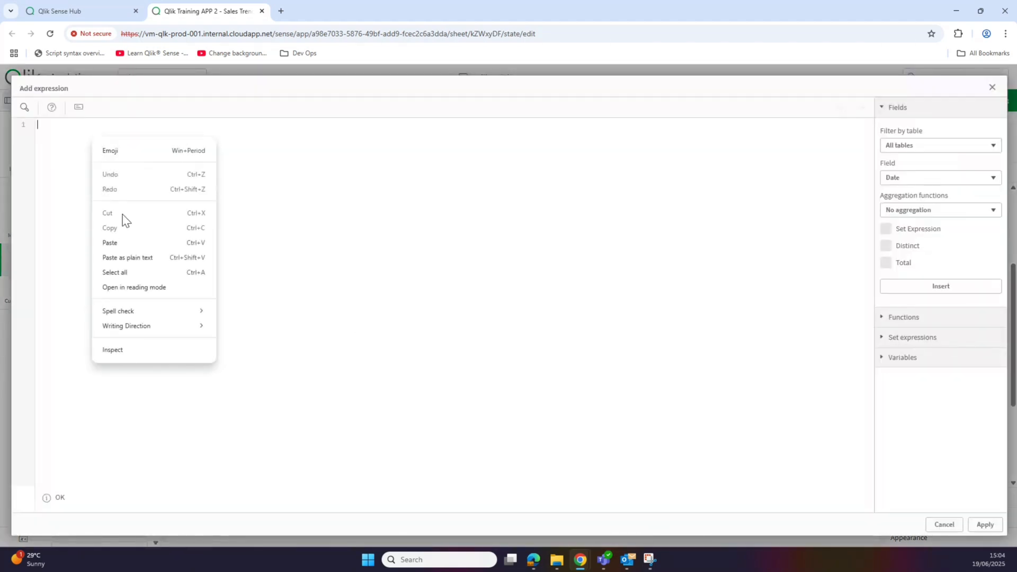
pyautogui.click(114, 243)
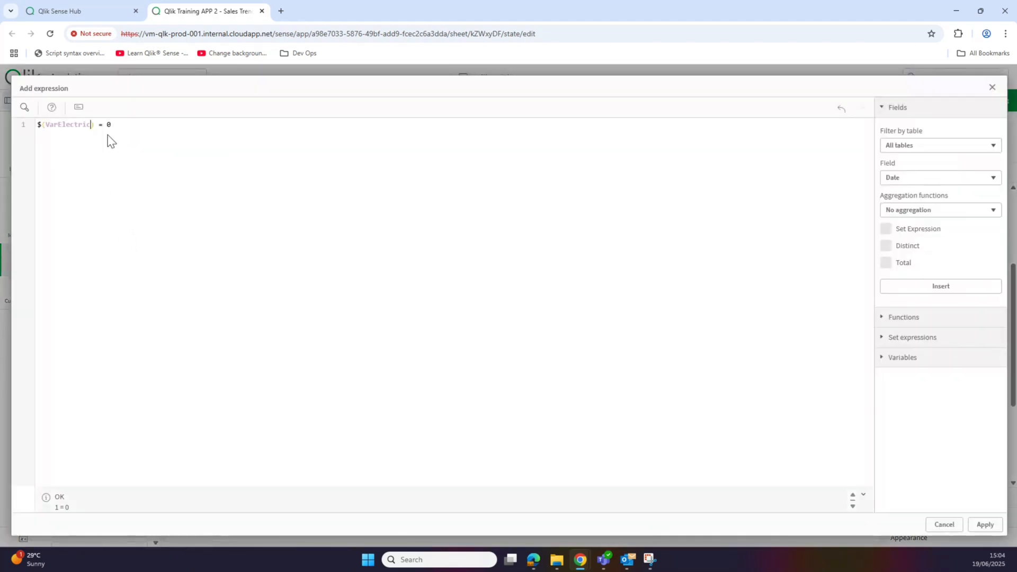
pyautogui.press('BackSpace')
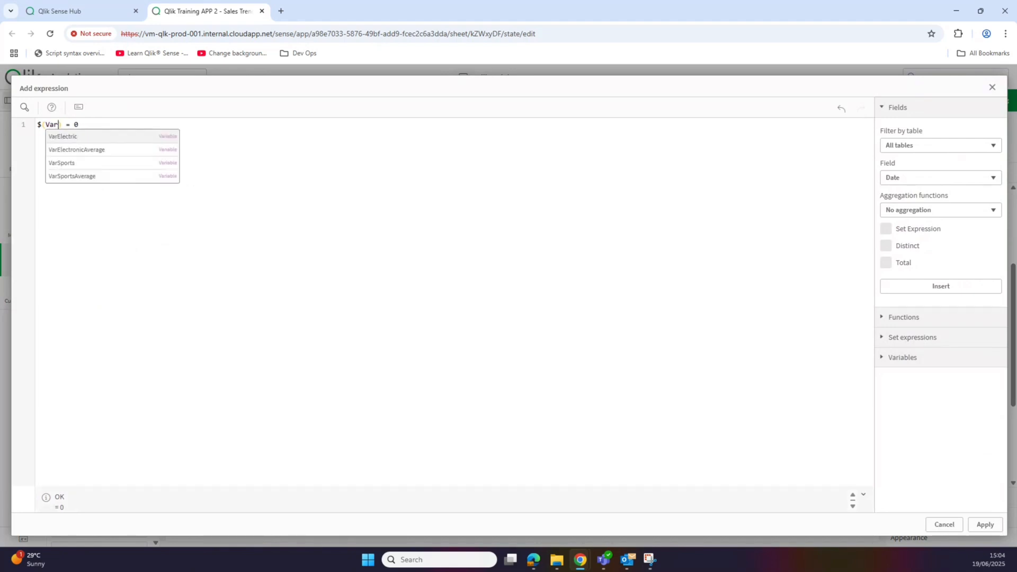
pyautogui.click(112, 164)
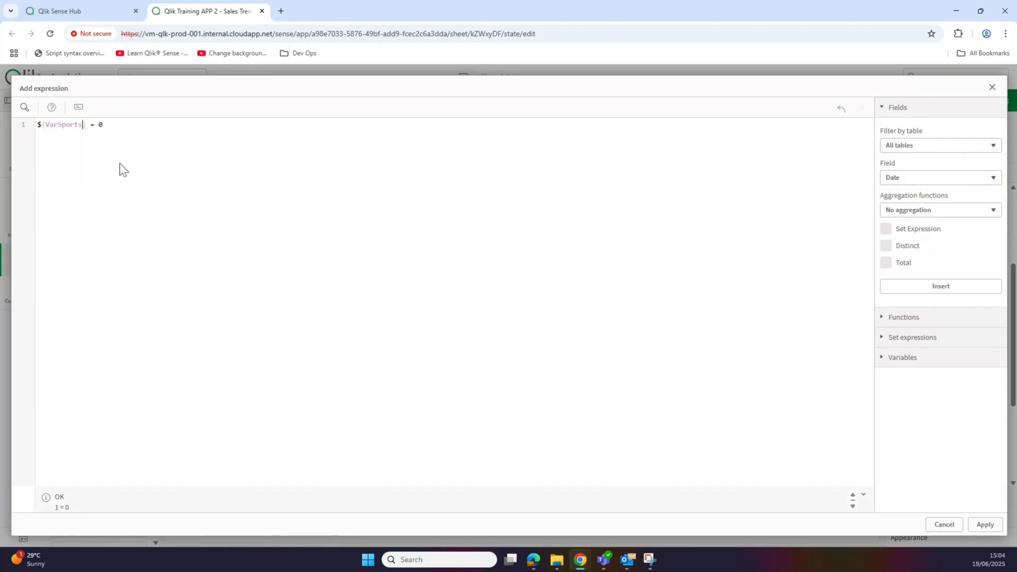
pyautogui.click(985, 524)
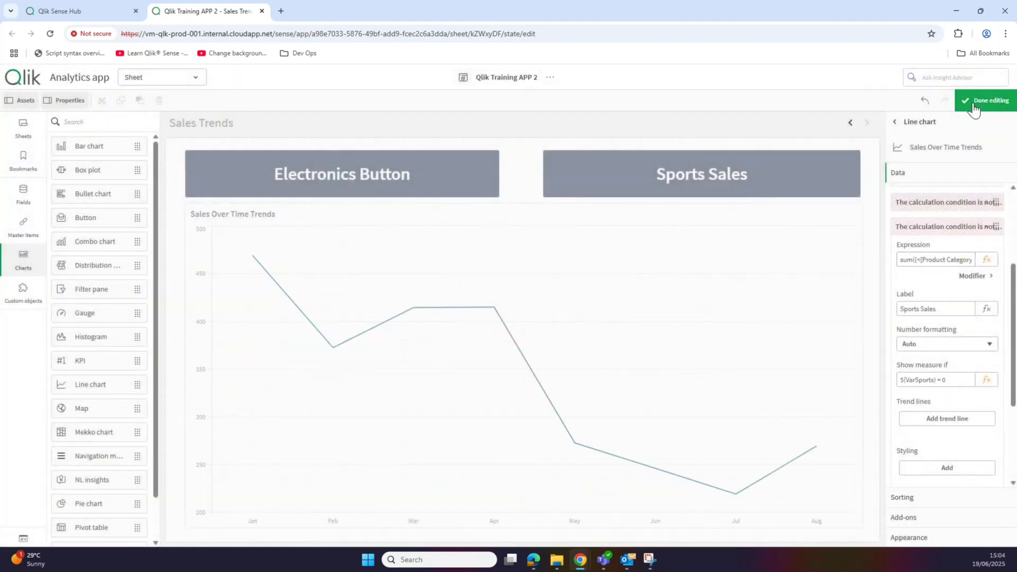
# - Finish editing the sheet, then switch on both Electronics Button and Sports Sales and toggle Electronics off and on to check the chart's lines
pyautogui.click(976, 108)
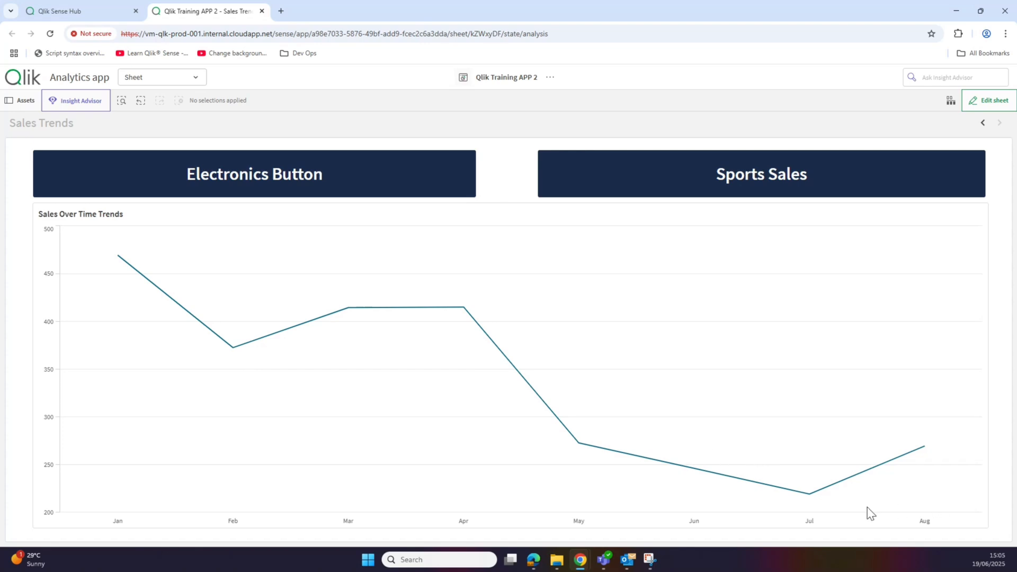
pyautogui.click(310, 192)
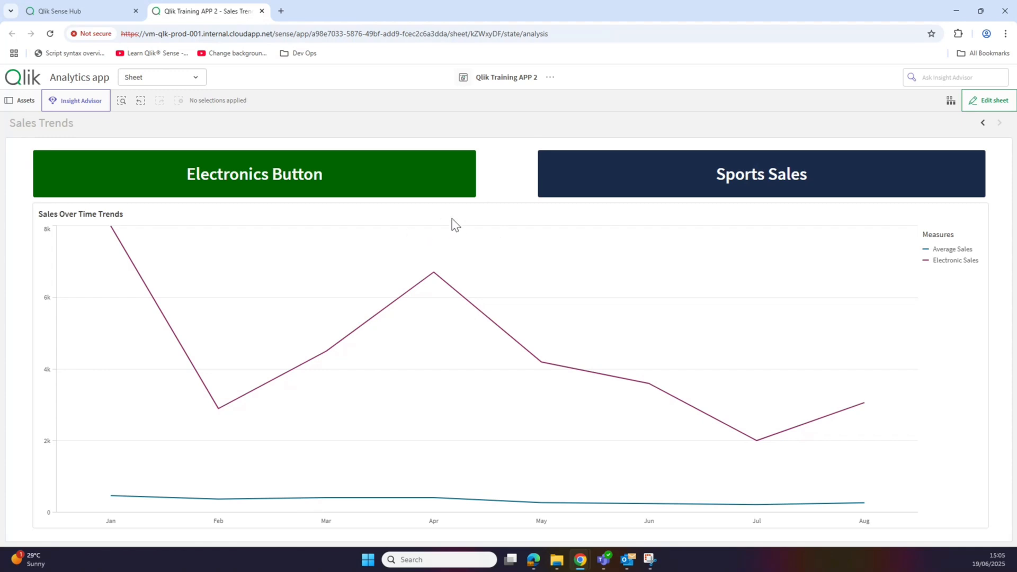
pyautogui.click(640, 188)
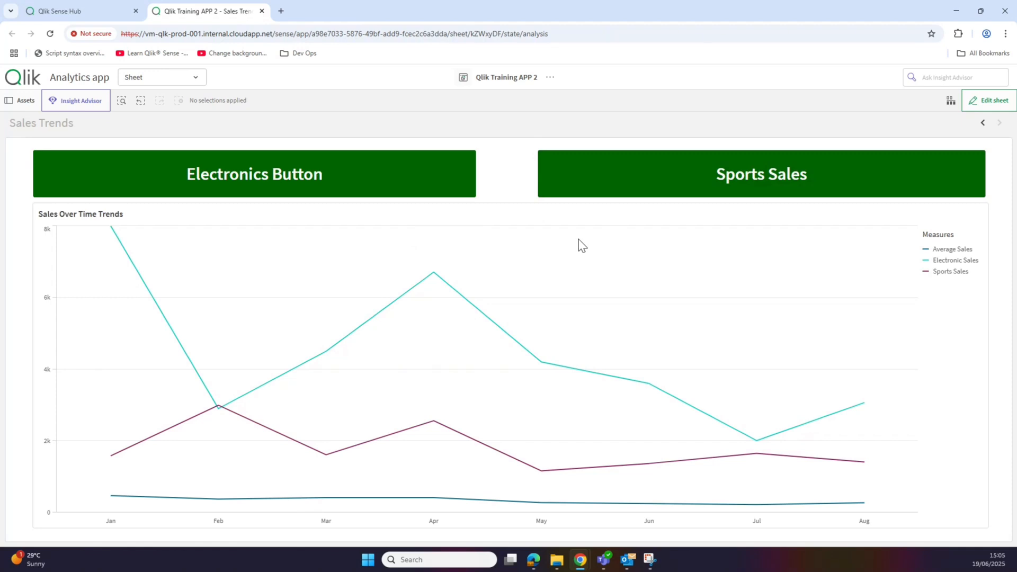
pyautogui.click(371, 171)
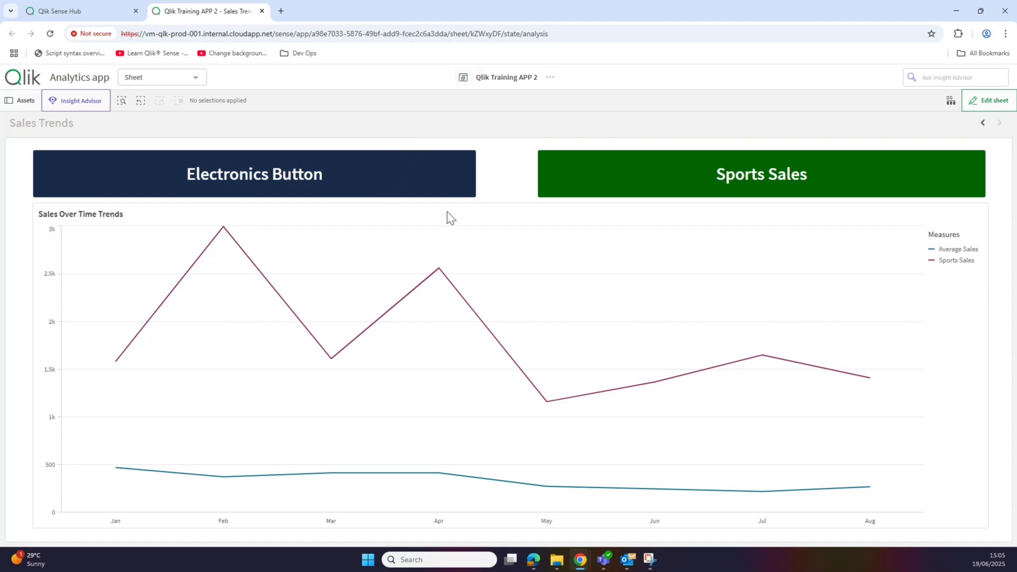
pyautogui.click(417, 177)
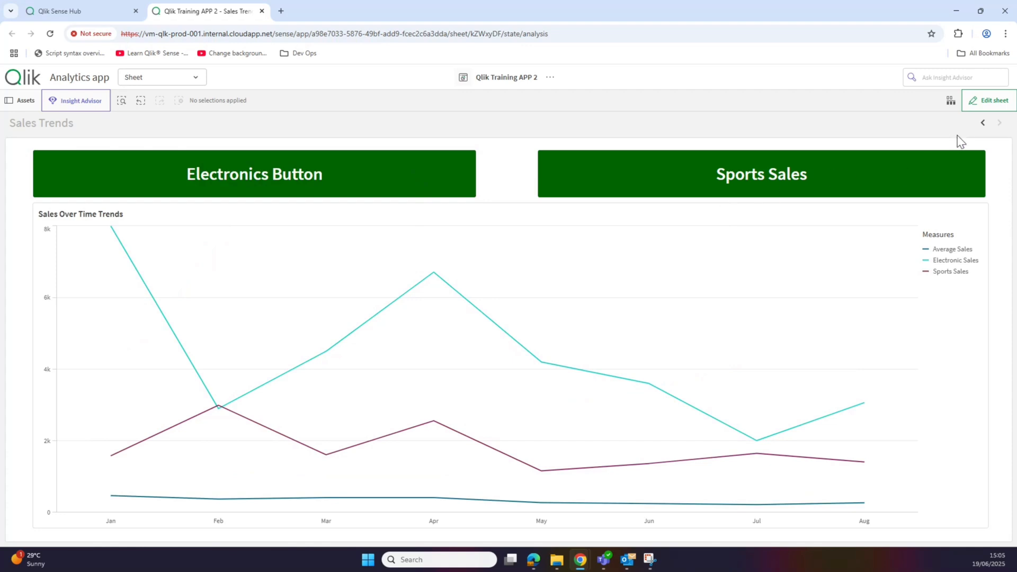
# - Reopen the sheet for editing, view the custom objects in the Qlik Dashboard bundle, and finish editing
pyautogui.click(979, 102)
pyautogui.click(987, 102)
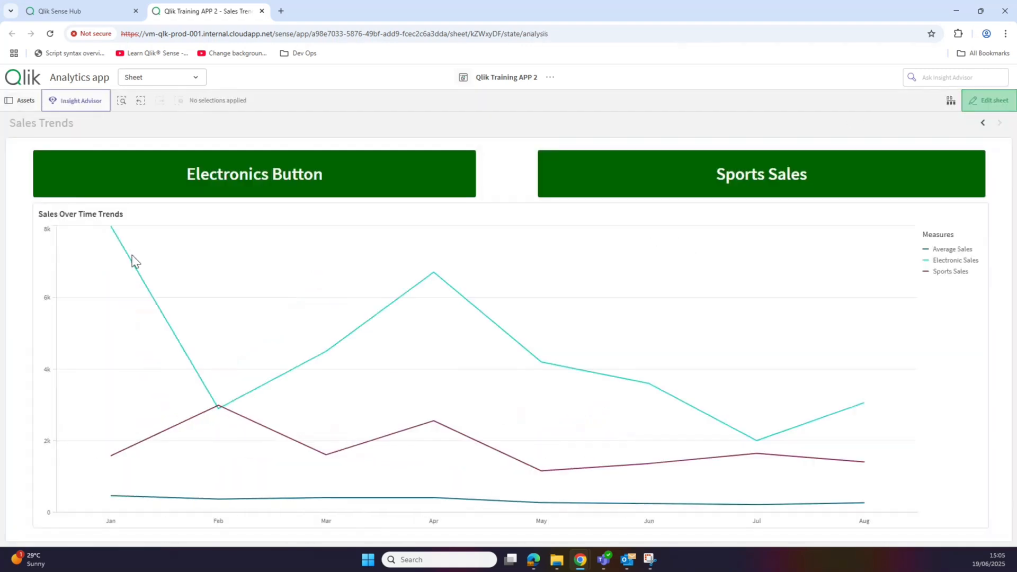
pyautogui.click(996, 100)
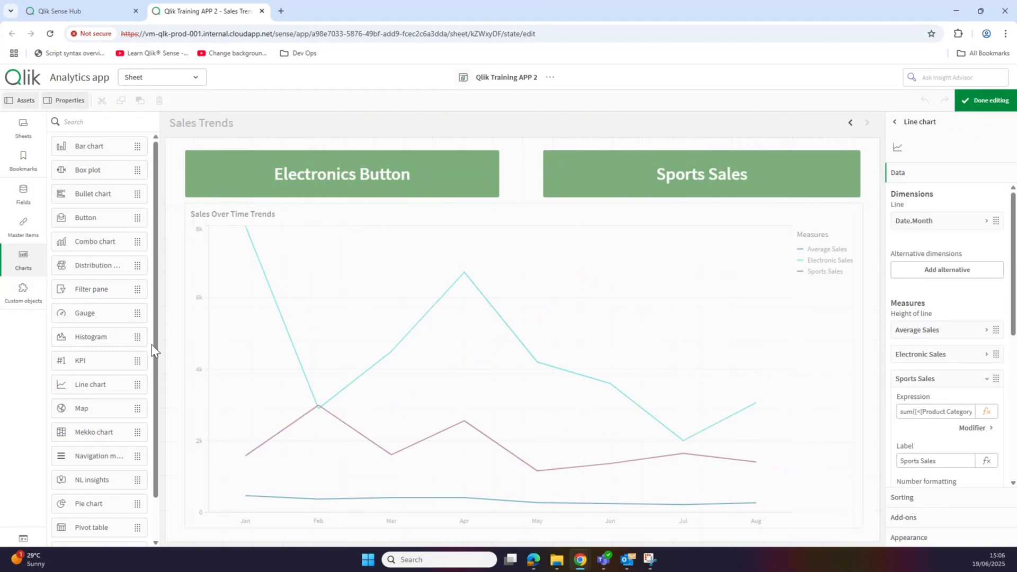
pyautogui.scroll(-2, 149, 339)
pyautogui.click(22, 294)
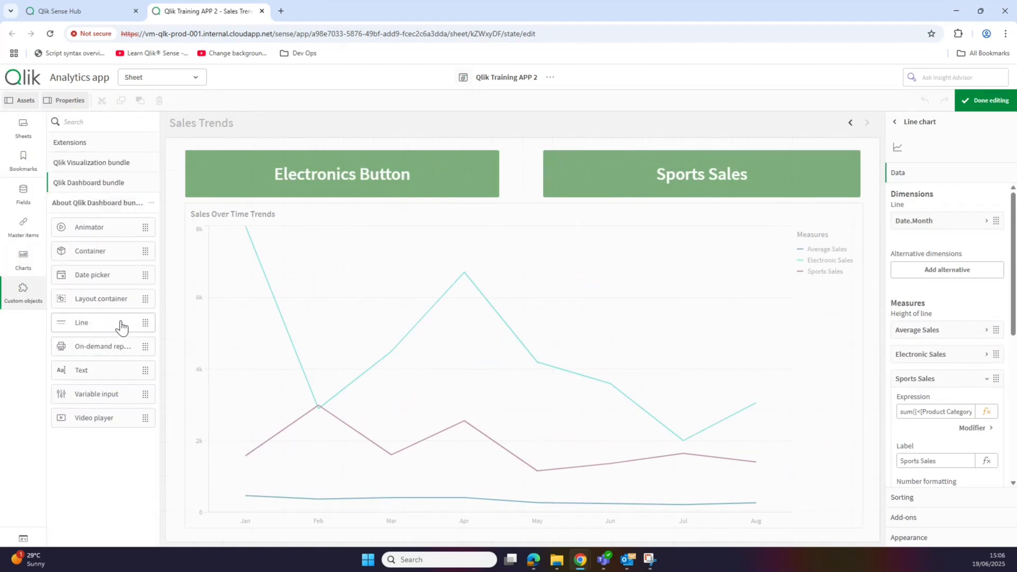
pyautogui.click(989, 102)
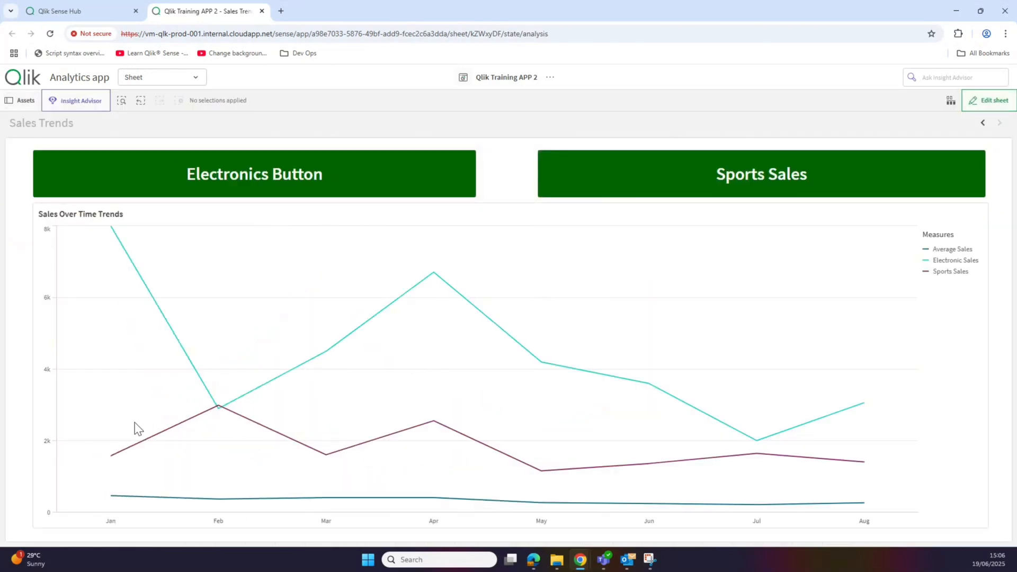
# - Review the Product Category and Sports filter in the Sports Sales measure's expression, close it without changes, and finish editing the sheet
pyautogui.click(995, 106)
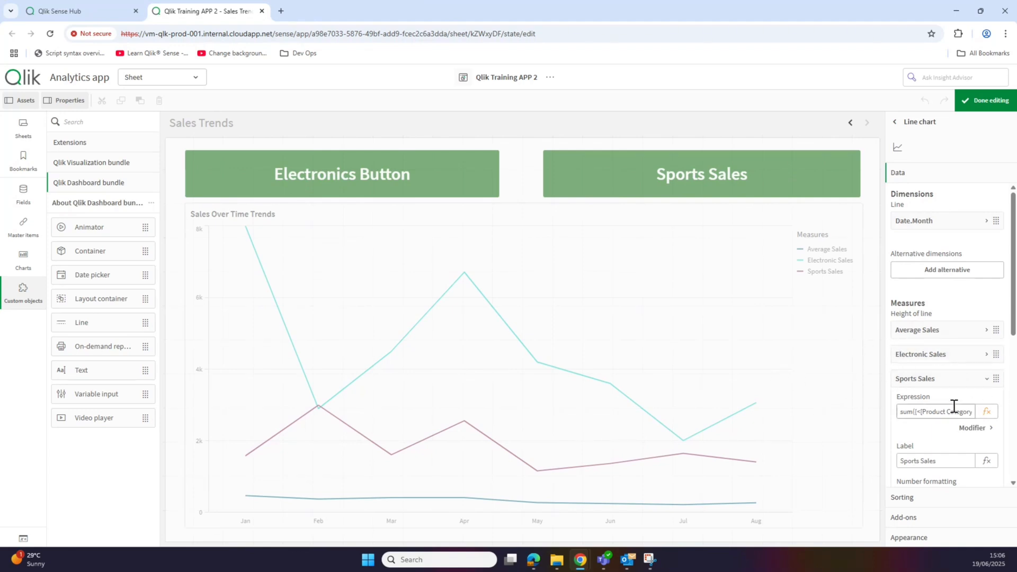
pyautogui.click(987, 412)
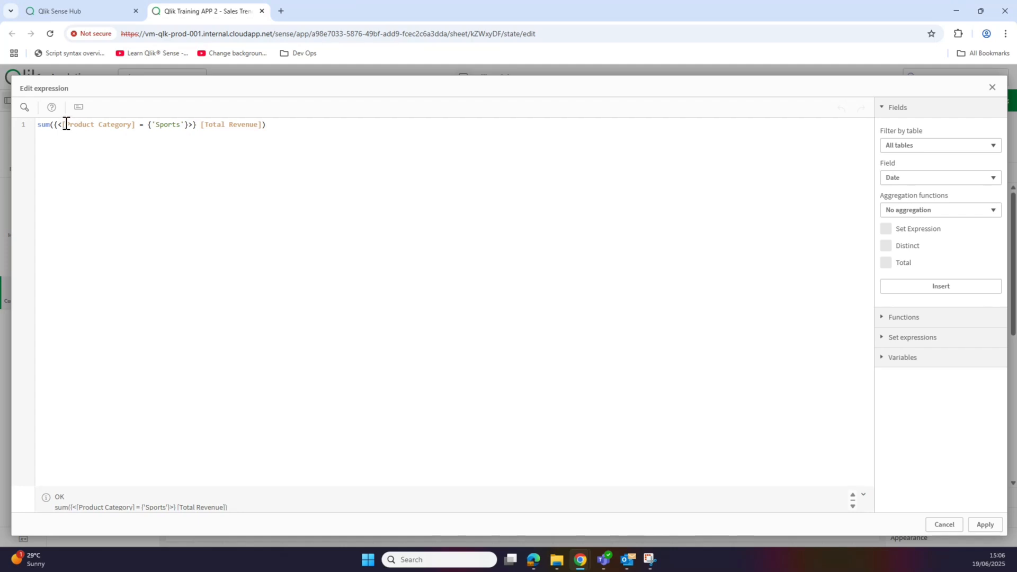
pyautogui.moveTo(68, 124); pyautogui.dragTo(133, 126)
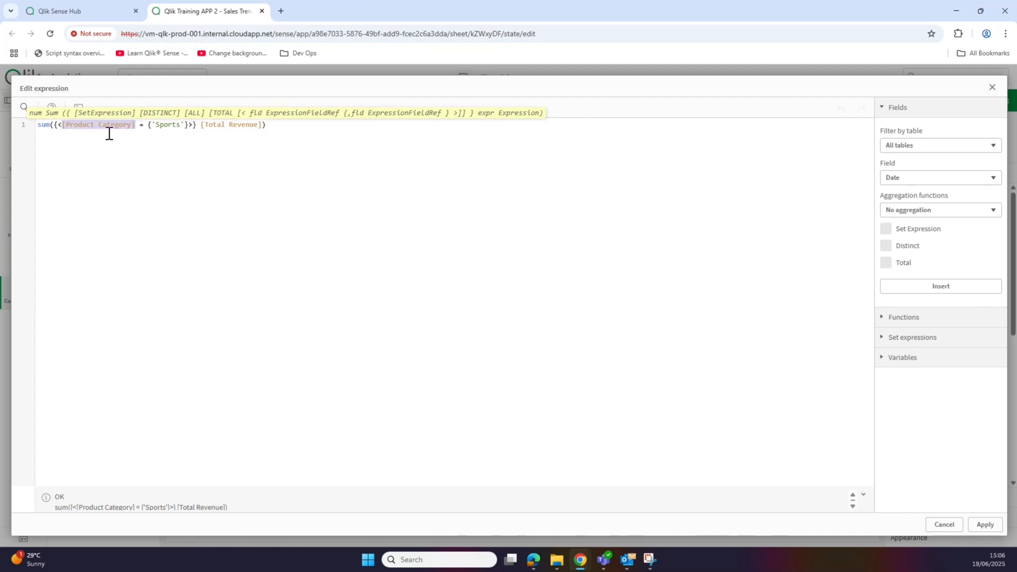
pyautogui.click(185, 140)
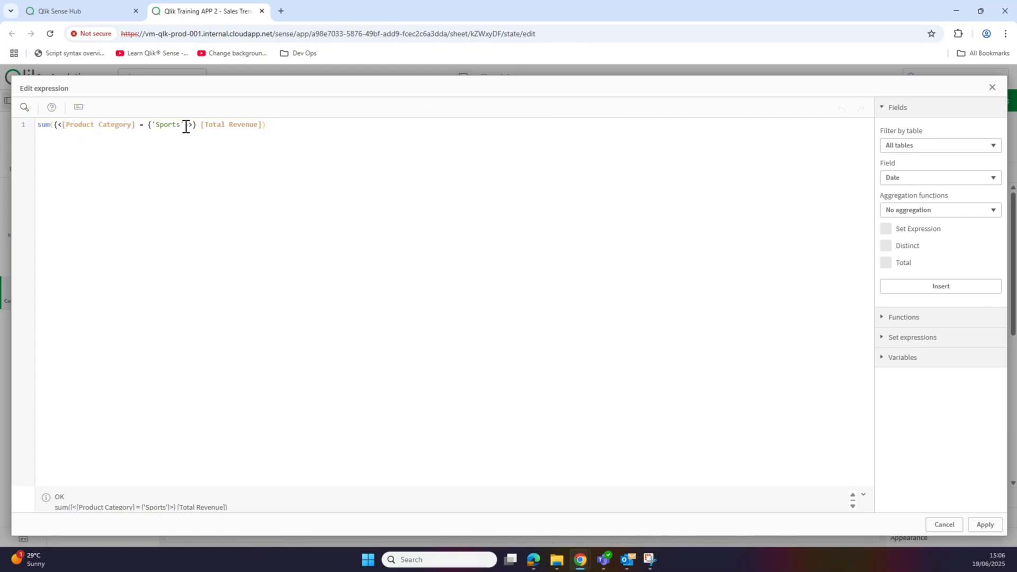
pyautogui.moveTo(185, 127); pyautogui.dragTo(159, 126)
pyautogui.click(173, 145)
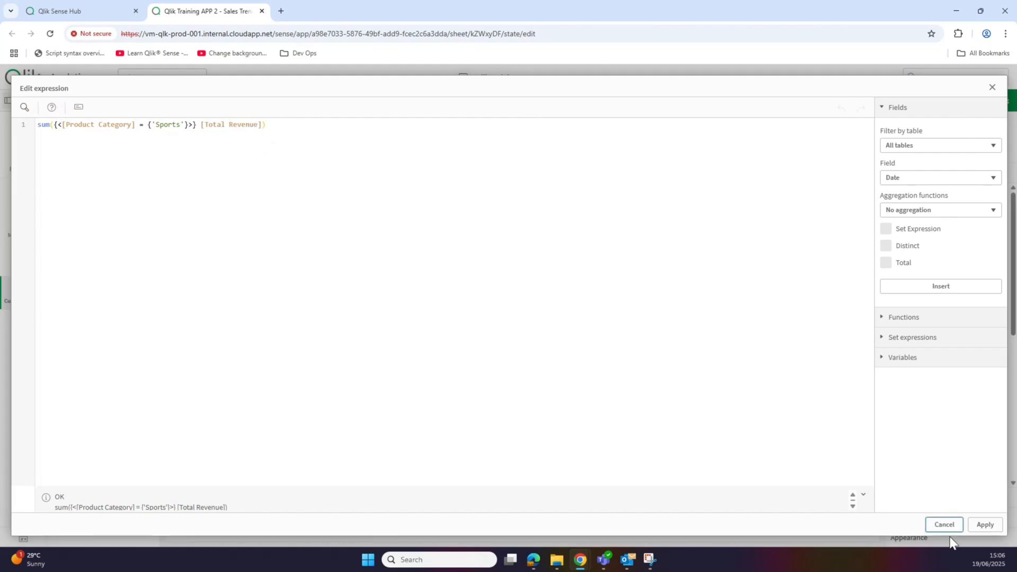
pyautogui.click(942, 524)
pyautogui.click(989, 101)
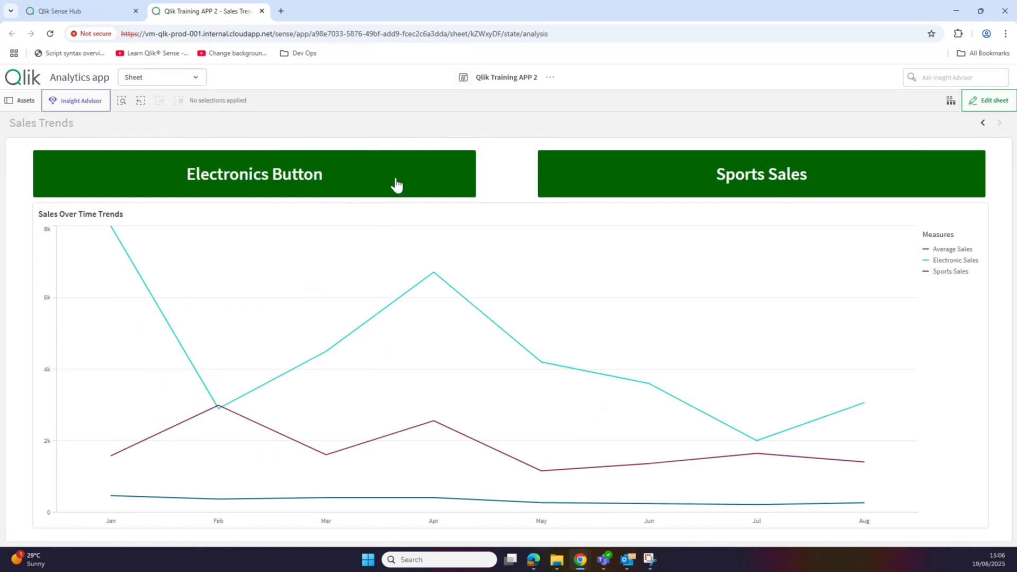
# - Return to editing the sheet, review the app's list of variables, and close it
pyautogui.click(984, 104)
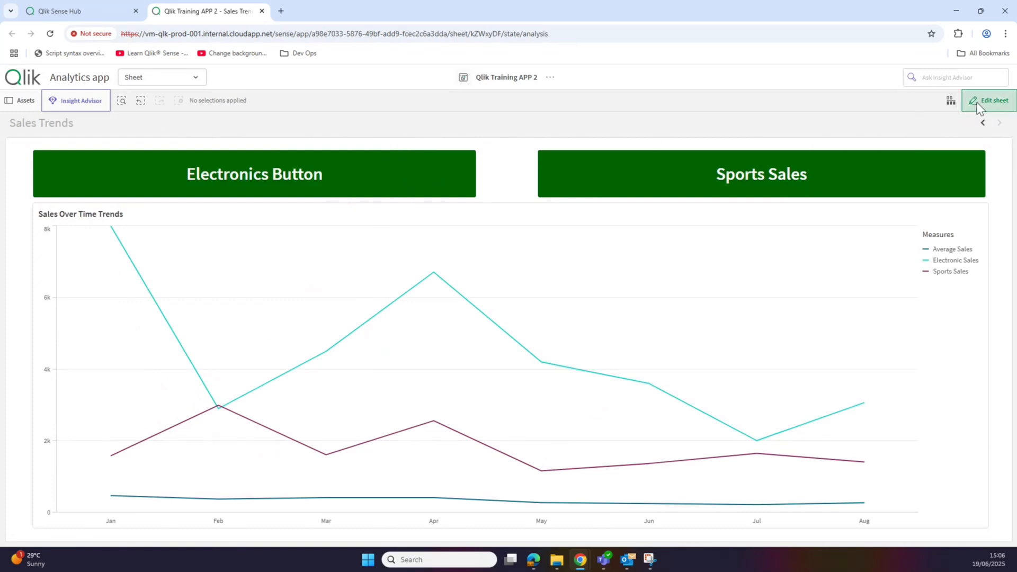
pyautogui.click(23, 538)
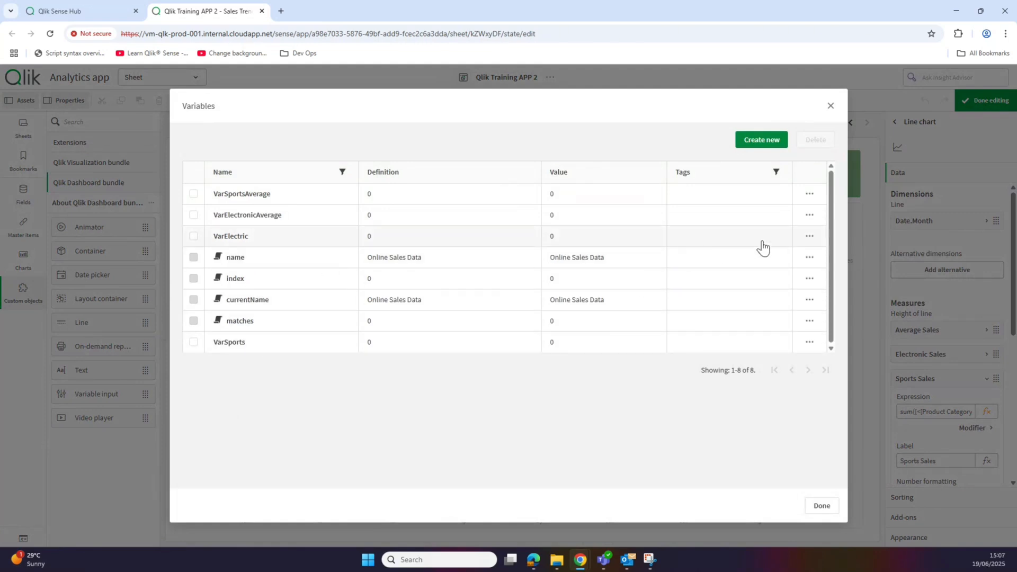
pyautogui.click(822, 506)
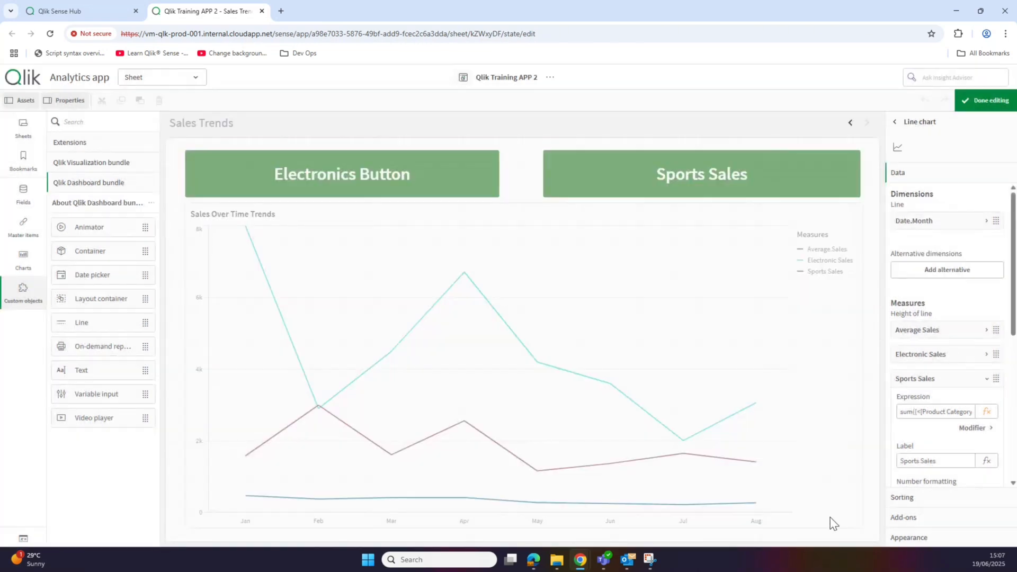
# - Go back to the layout container's chart list and review the Sports Button's set variable value action
pyautogui.click(896, 127)
pyautogui.click(921, 199)
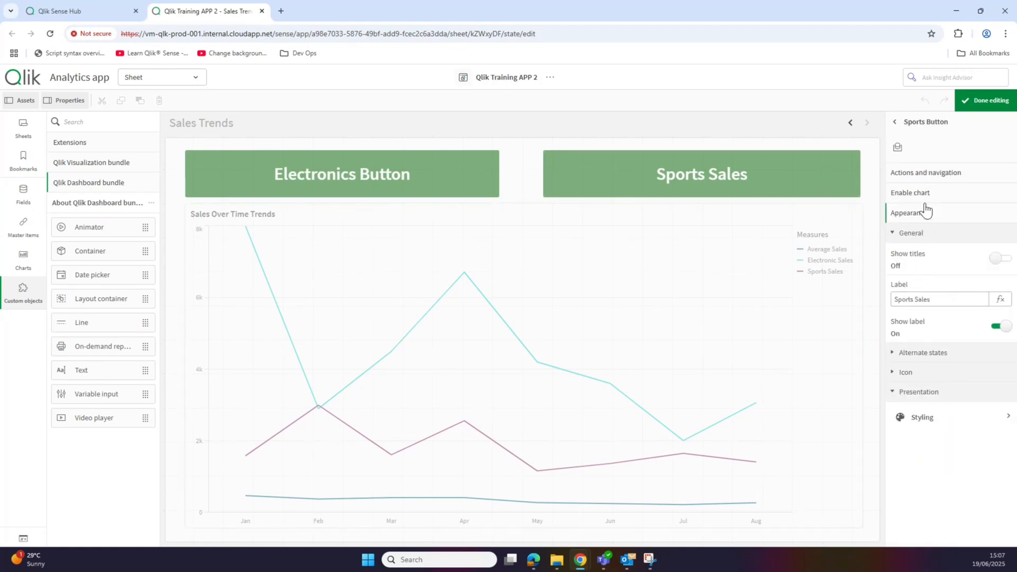
pyautogui.click(919, 174)
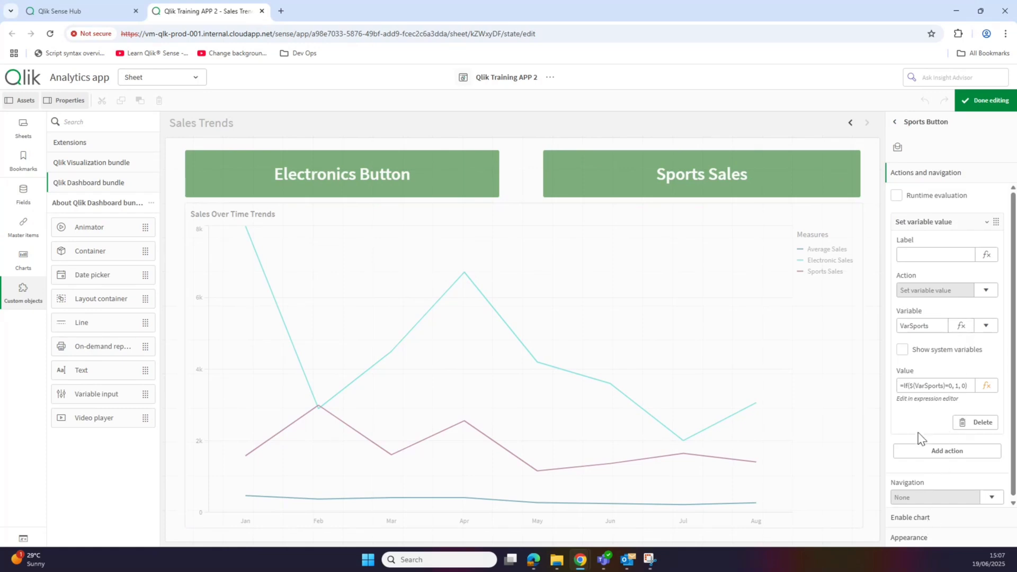
# - Review the Sports Button's background color expression in its chart styling, apply it without changes, and finish editing the sheet
pyautogui.click(915, 538)
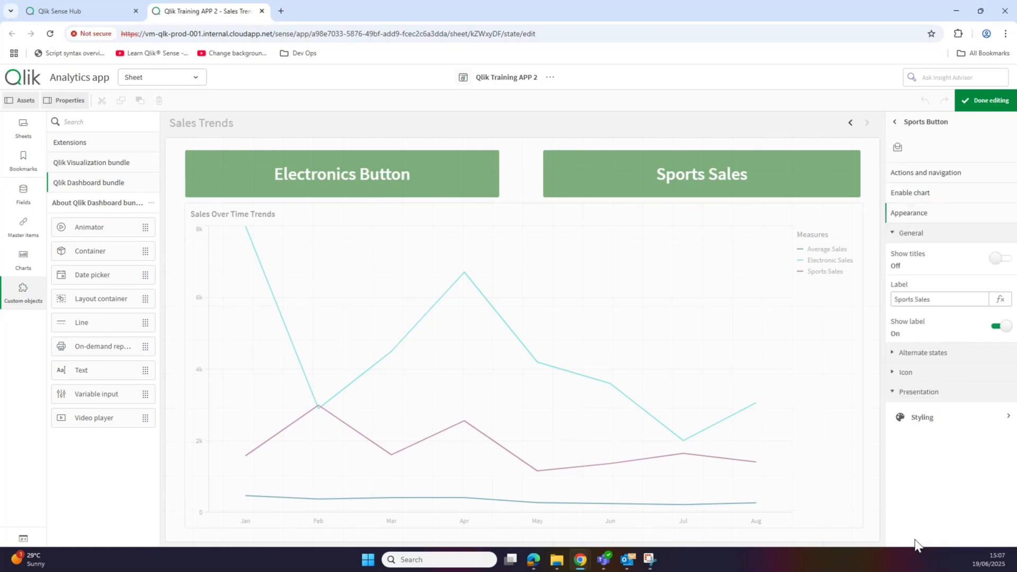
pyautogui.click(922, 419)
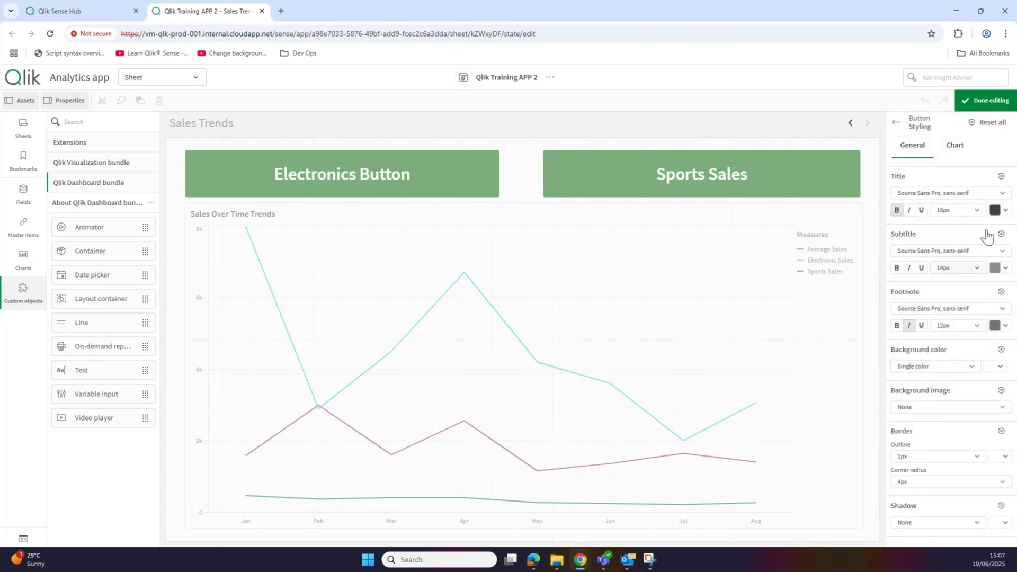
pyautogui.click(955, 148)
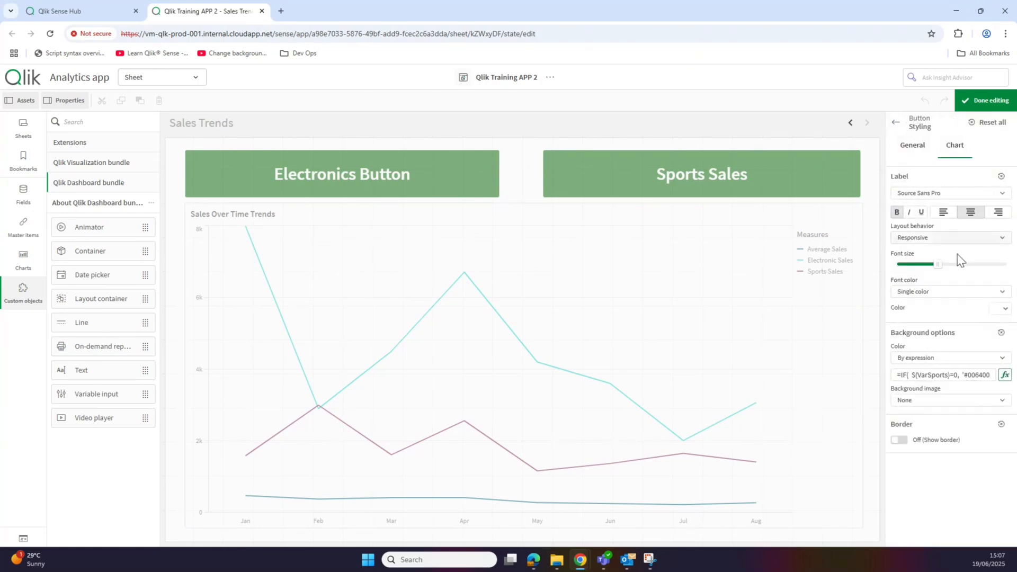
pyautogui.click(1006, 375)
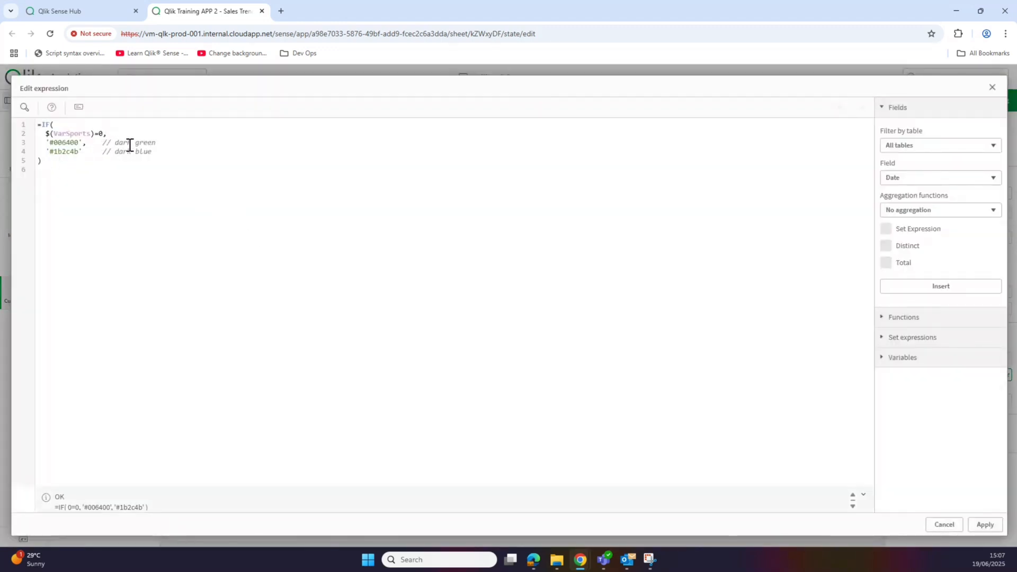
pyautogui.moveTo(174, 145); pyautogui.dragTo(115, 143)
pyautogui.click(66, 185)
pyautogui.moveTo(101, 201); pyautogui.dragTo(9, 109)
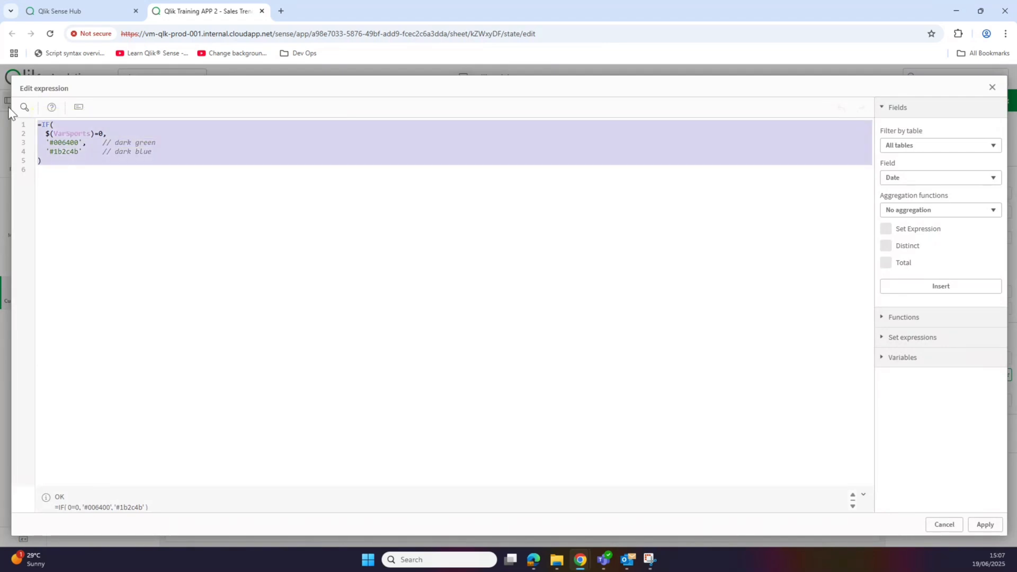
pyautogui.click(985, 525)
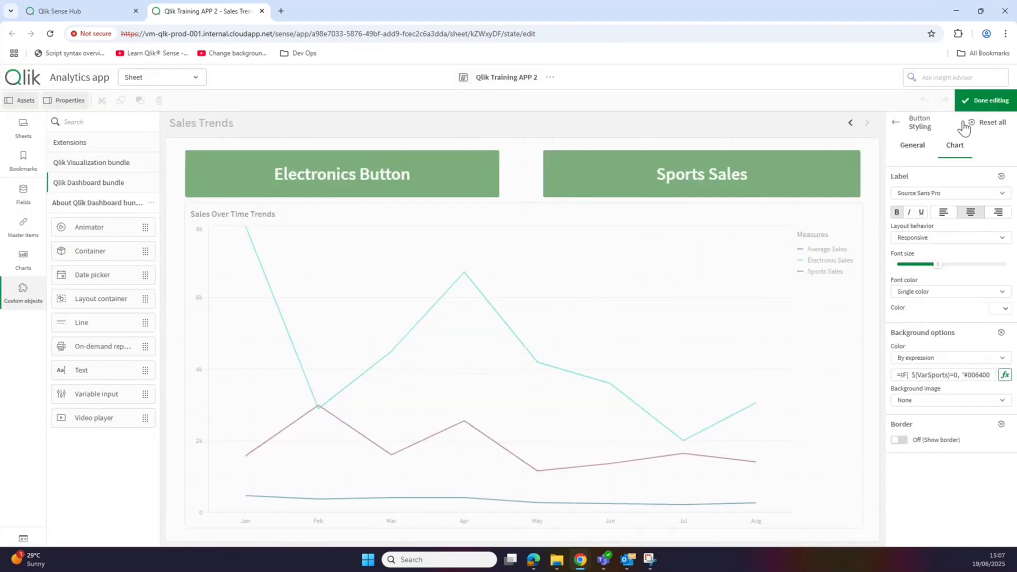
pyautogui.click(988, 100)
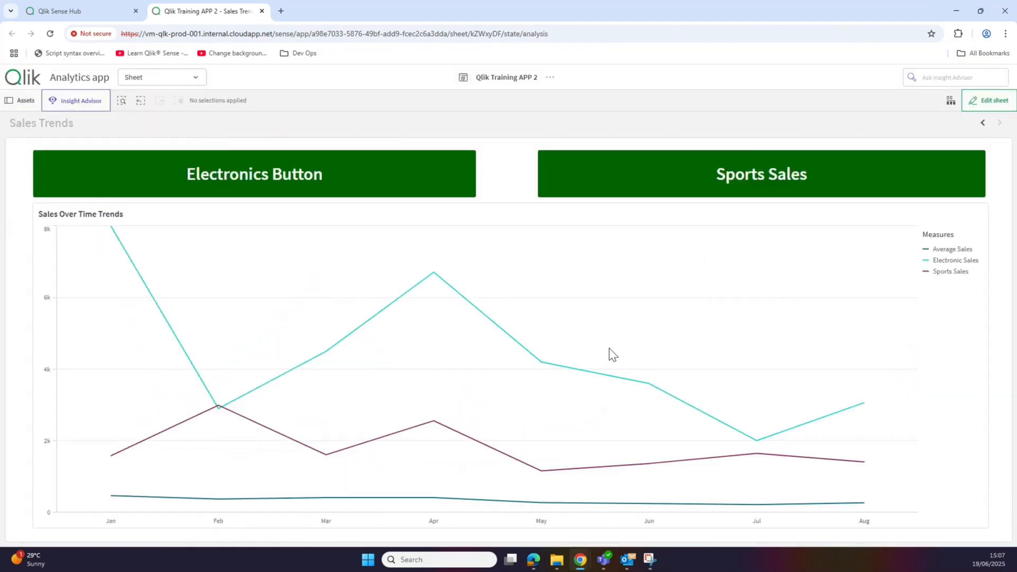